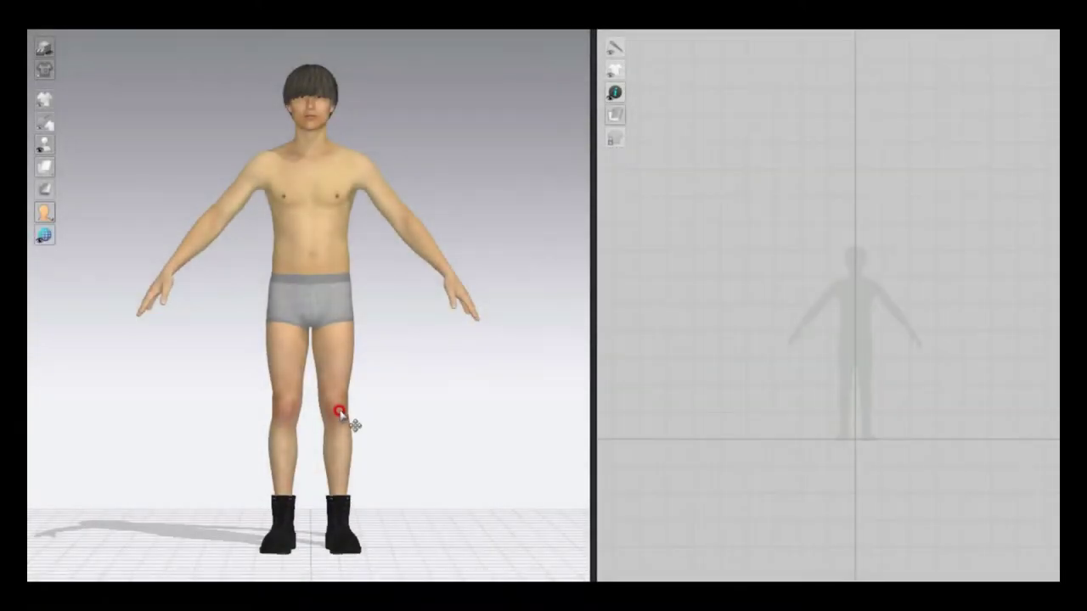
Step: Open the Avatar Editor, show all the avatar's body measurements and scroll through the list
mouse_move(340, 414)
right_mouse_down()
mouse_move(341, 448)
mouse_move(408, 444)
mouse_move(294, 444)
mouse_move(369, 454)
mouse_move(408, 404)
mouse_move(413, 371)
mouse_move(402, 368)
mouse_move(404, 379)
right_mouse_up()
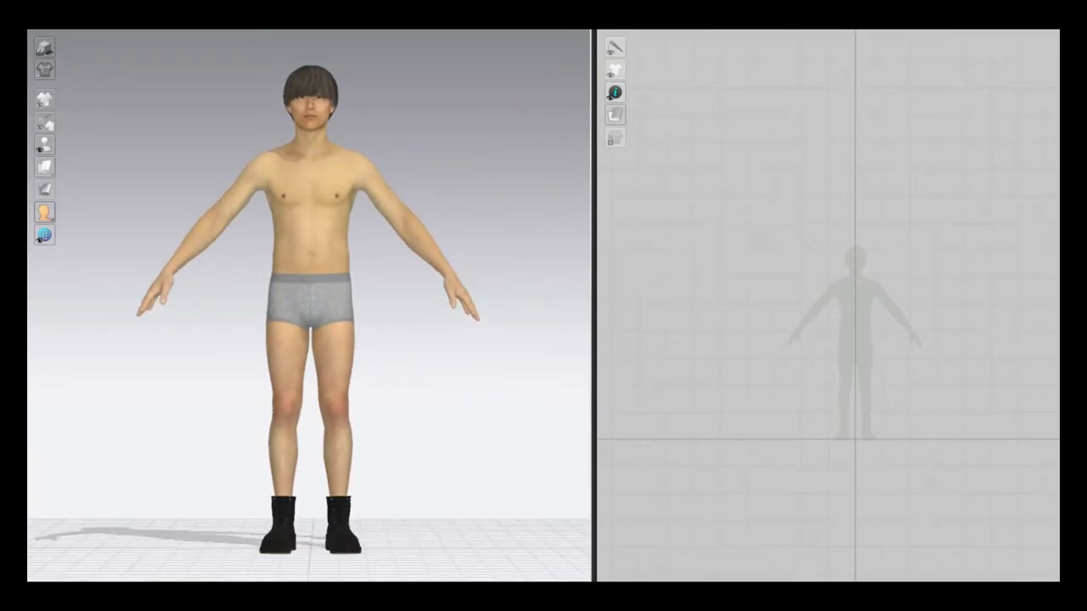
right_click(387, 34)
right_click(308, 34)
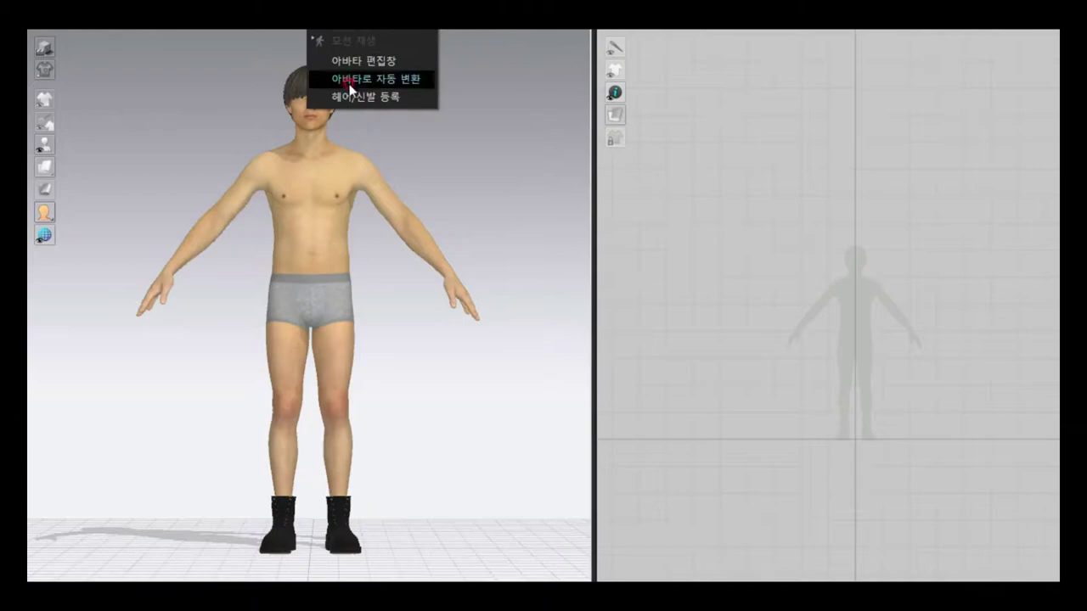
left_click(369, 93)
left_click_drag(744, 56, 560, 42)
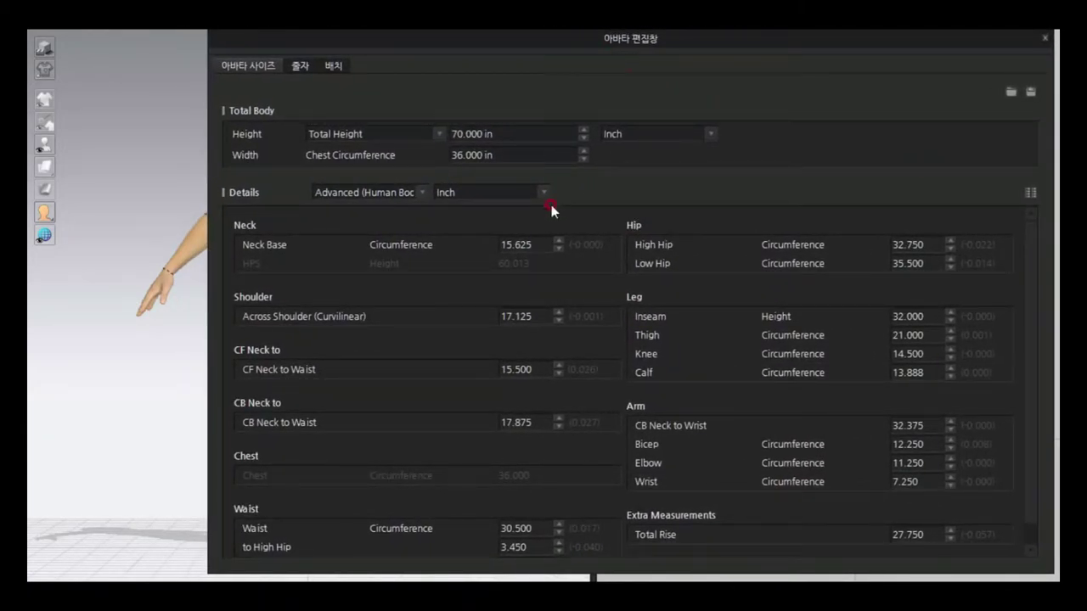
left_click(1032, 194)
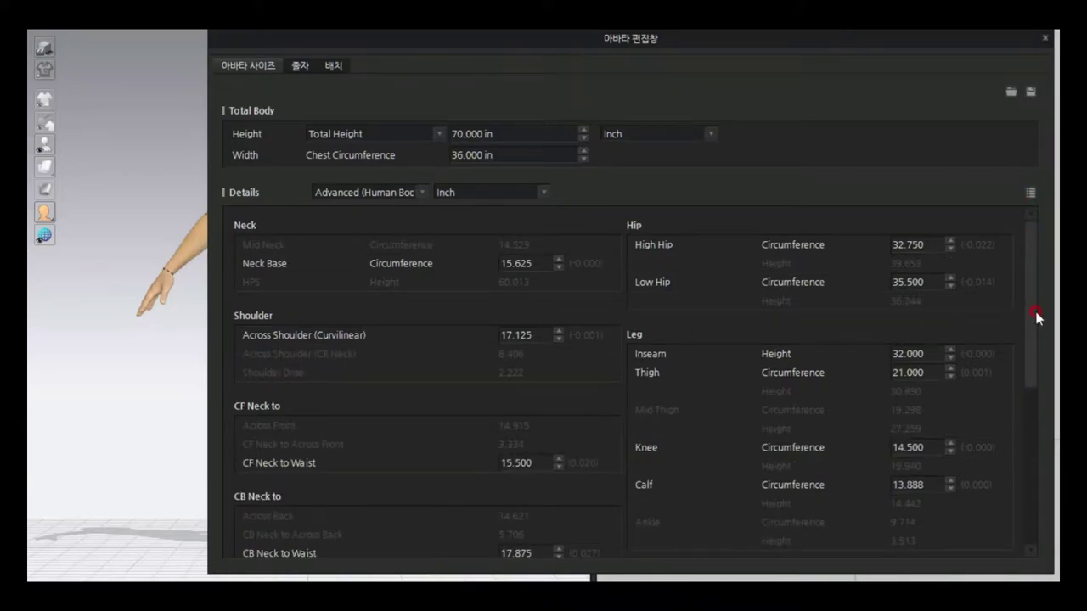
left_click_drag(1037, 315, 1042, 450)
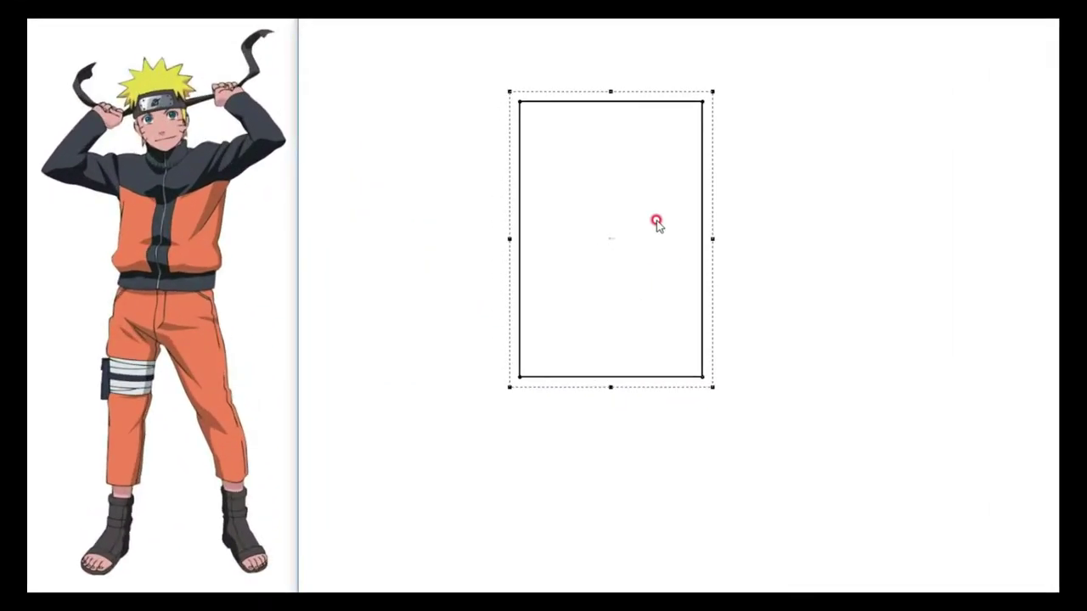
Step: Scale the rectangle to width 10 and height 18 inches
left_click_drag(711, 387, 690, 368)
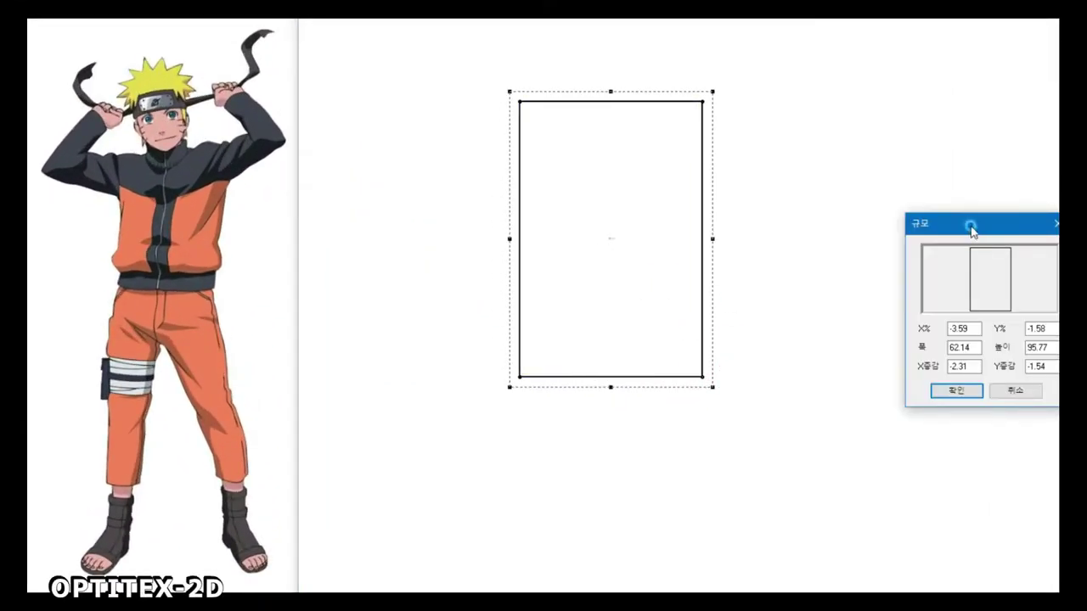
left_click_drag(967, 224, 955, 390)
left_click_drag(959, 510, 893, 513)
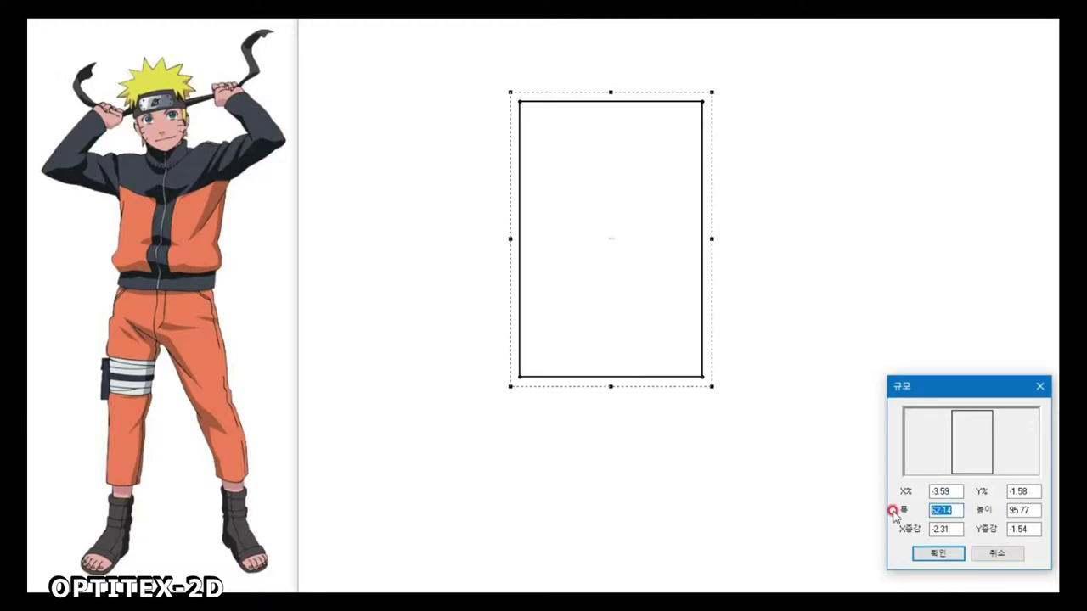
type("10")
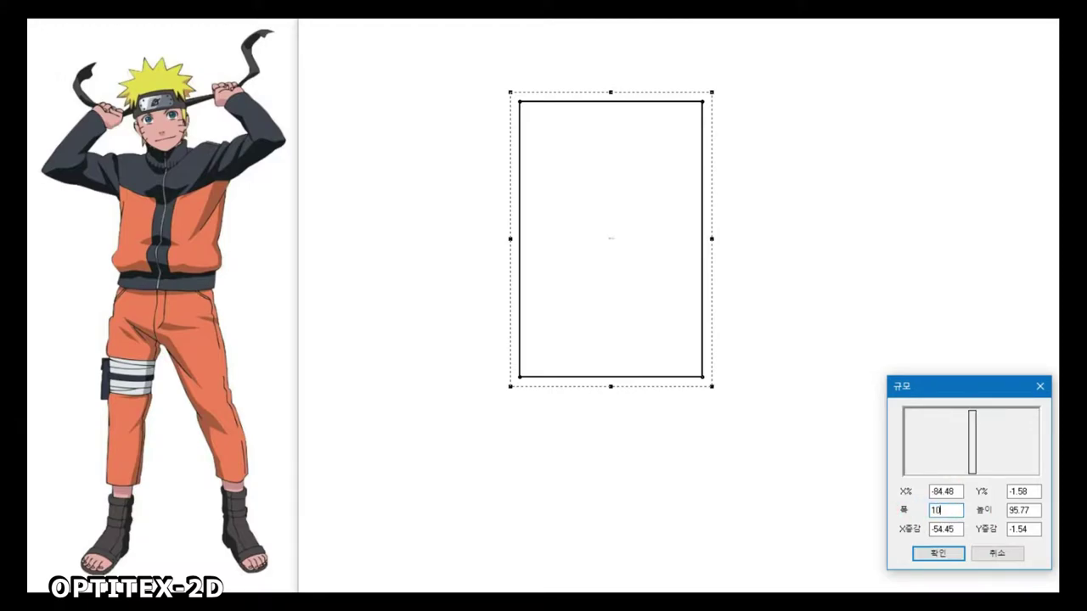
key("Tab")
type("18")
key("Return")
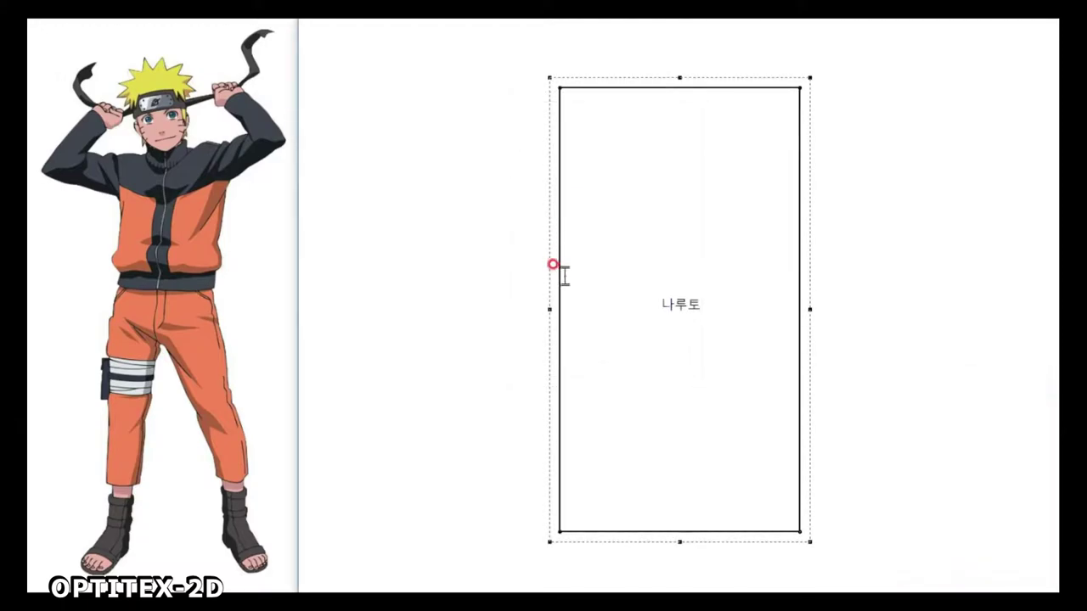
Step: Add a CENTER label rotated onto the left edge and mark a point 4" along the top
left_click(570, 276)
type("CENTER")
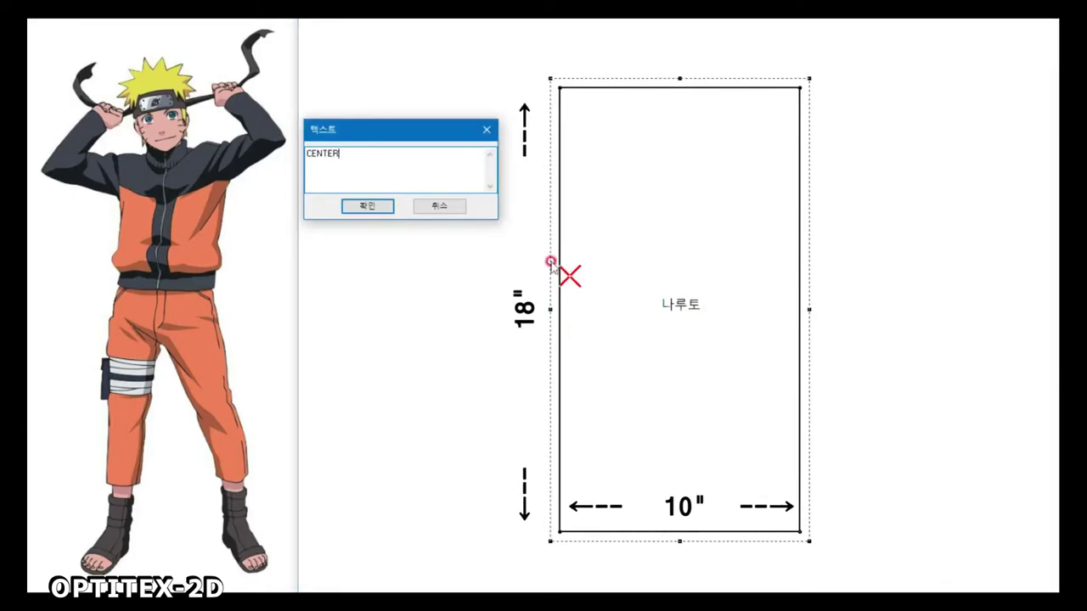
left_click(365, 206)
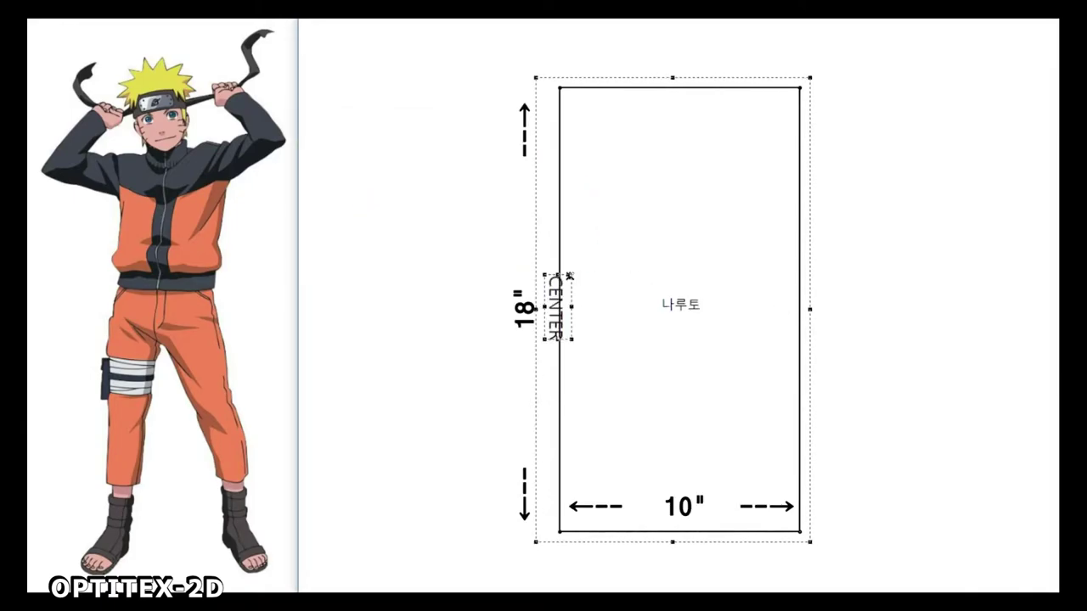
left_click(747, 225)
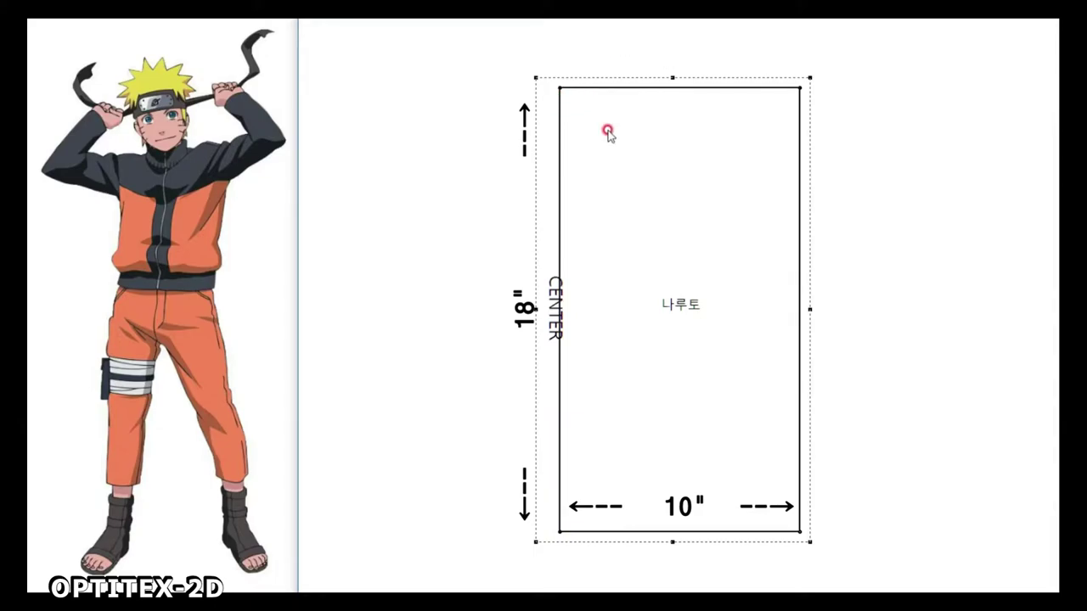
left_click(602, 86)
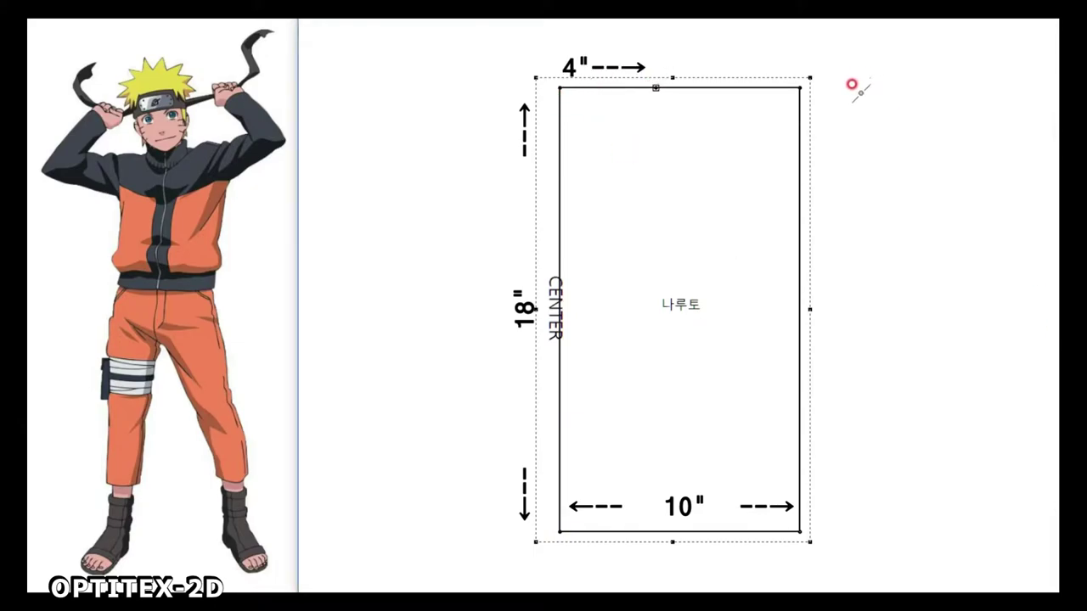
Step: Add the 1" raised line, drop the shoulder 0.5", and offset a vertical chest line 3/8"
left_click(653, 86)
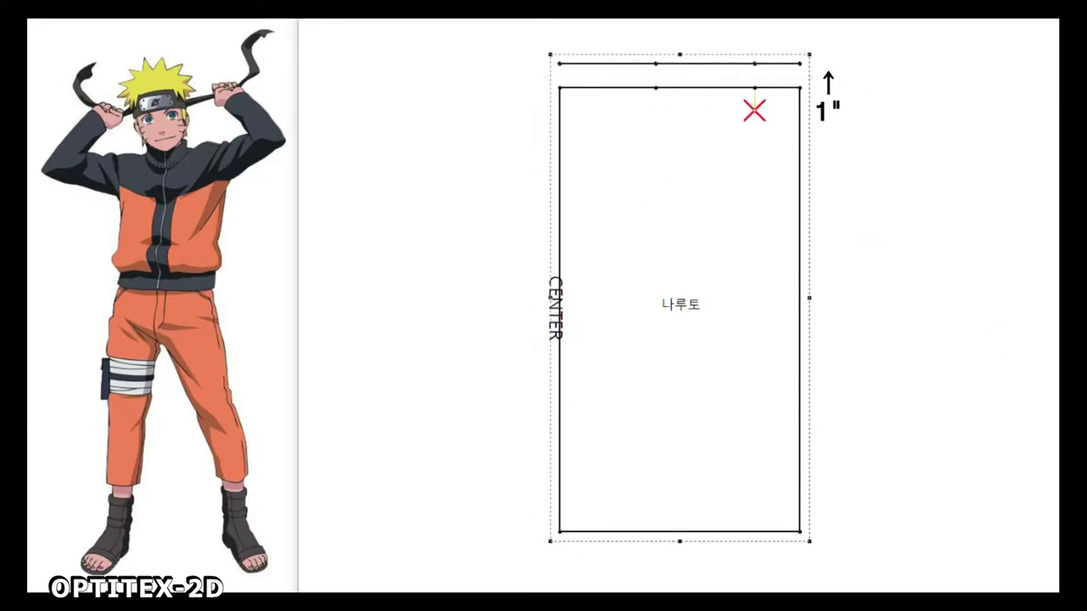
right_click(754, 100)
left_click(726, 145)
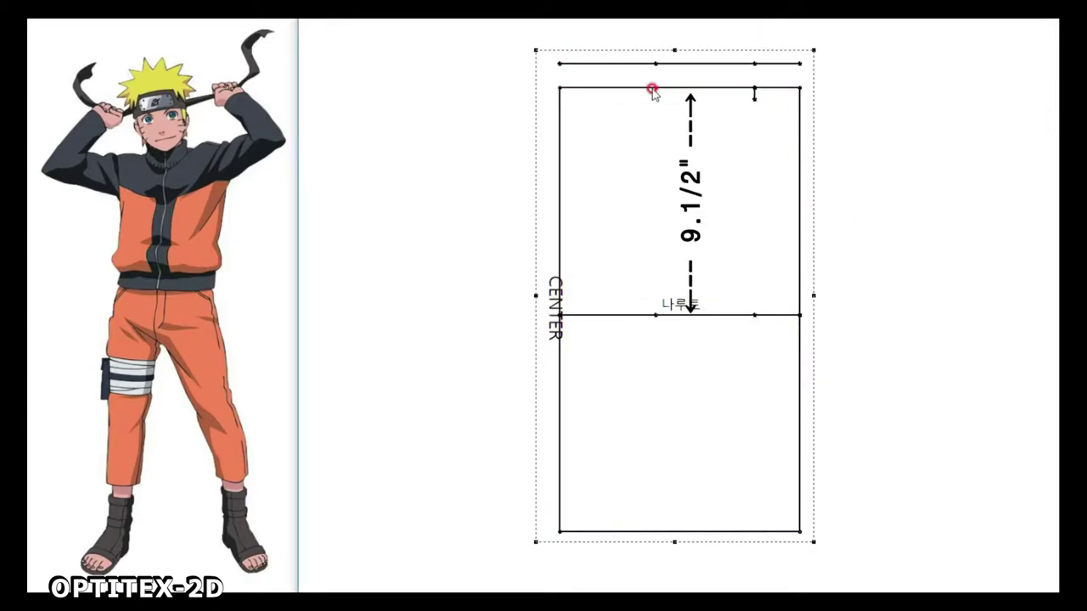
right_click(751, 121)
left_click(753, 130)
left_click(754, 314)
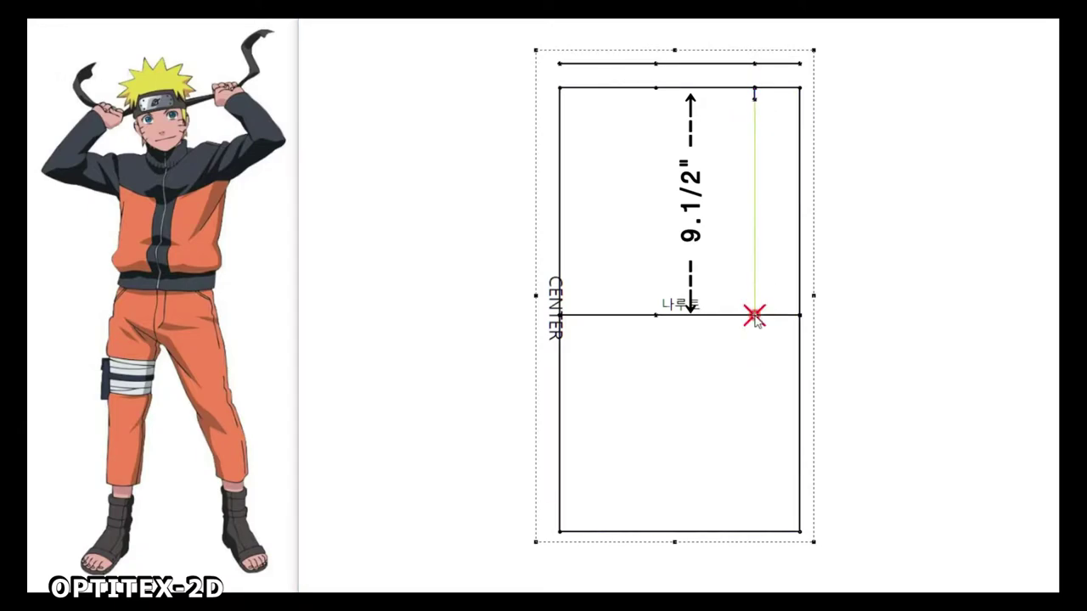
right_click(760, 210)
left_click(796, 249)
left_click(754, 180)
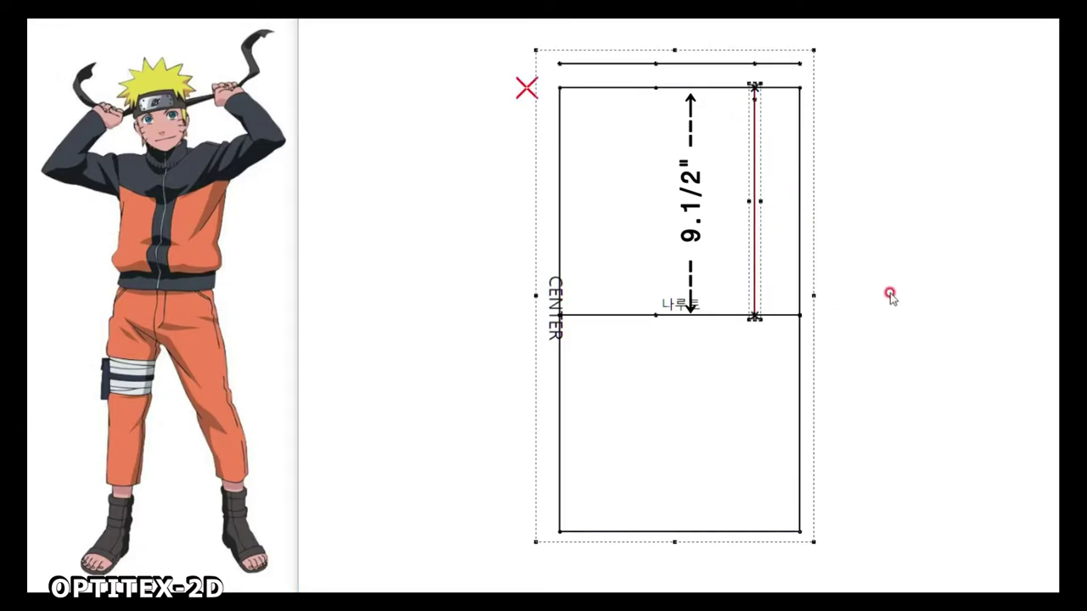
key("Return")
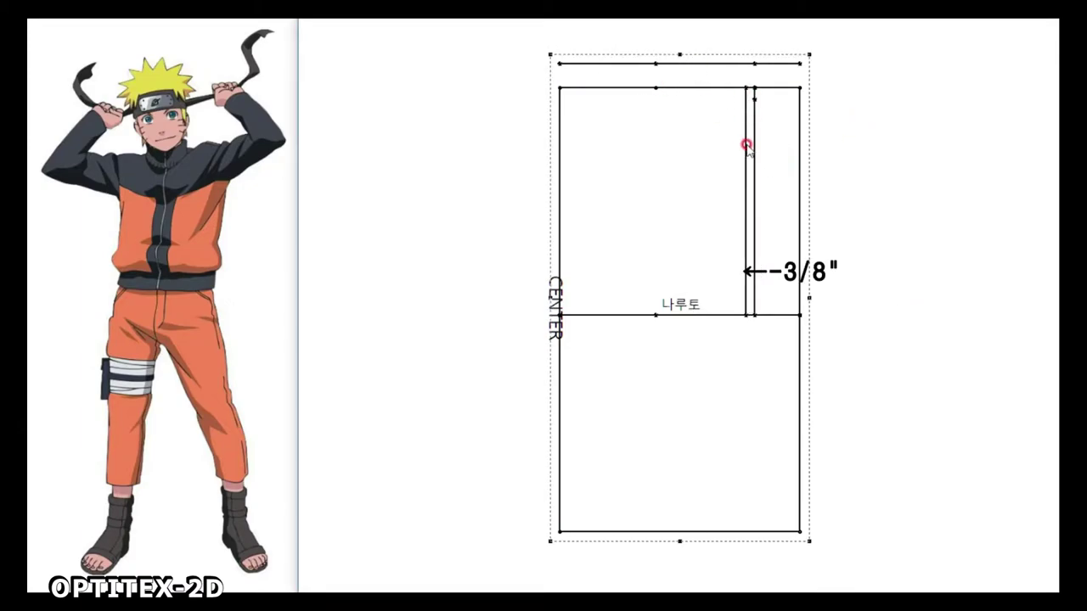
Step: Draw the neckline, shoulder and armhole line, then curve the neckline and armhole
left_click(558, 86)
left_click(655, 64)
left_click(754, 96)
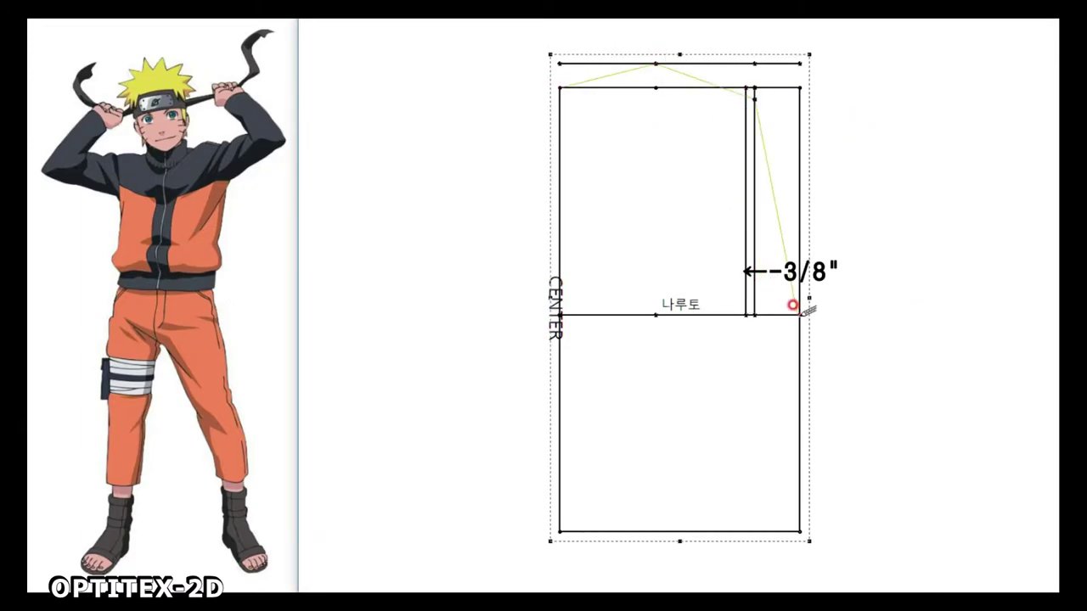
right_click(795, 305)
left_click(849, 141)
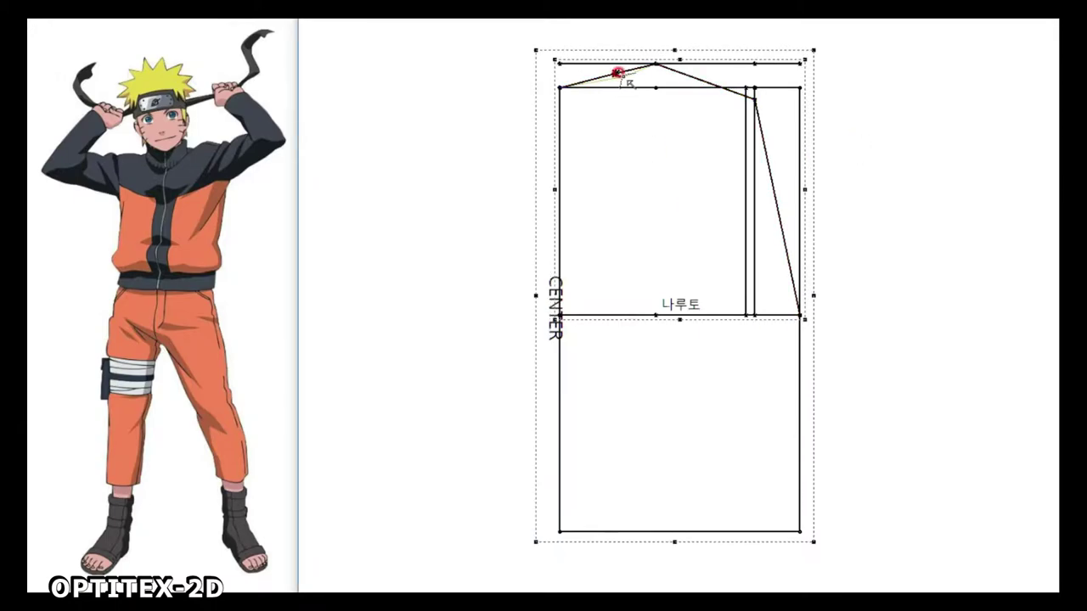
left_click_drag(617, 72, 619, 74)
mouse_move(772, 193)
left_mouse_down()
mouse_move(740, 198)
mouse_move(756, 286)
left_mouse_up()
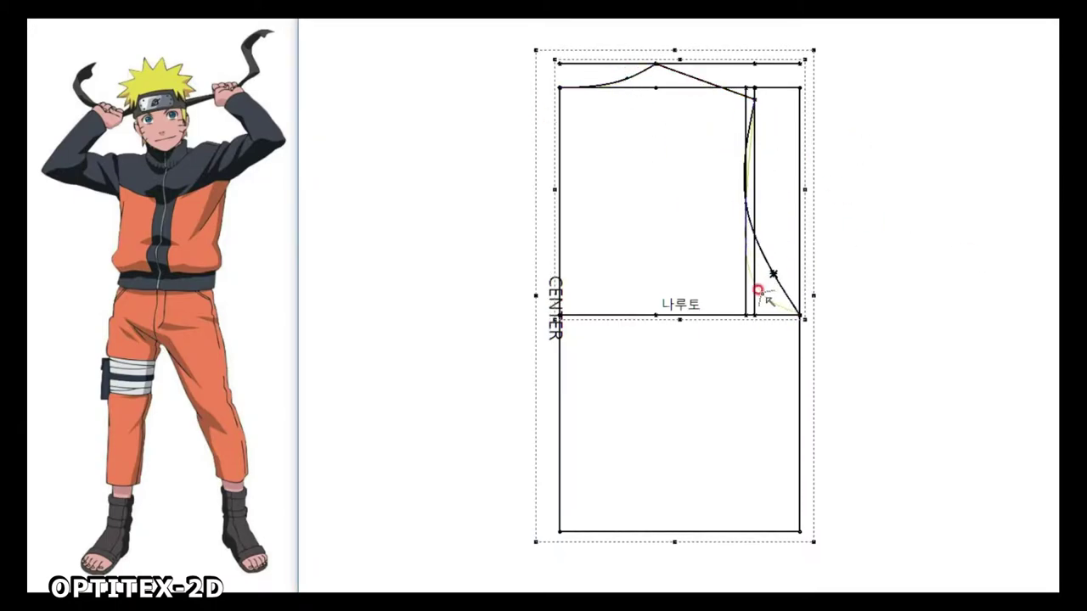
left_click(743, 206)
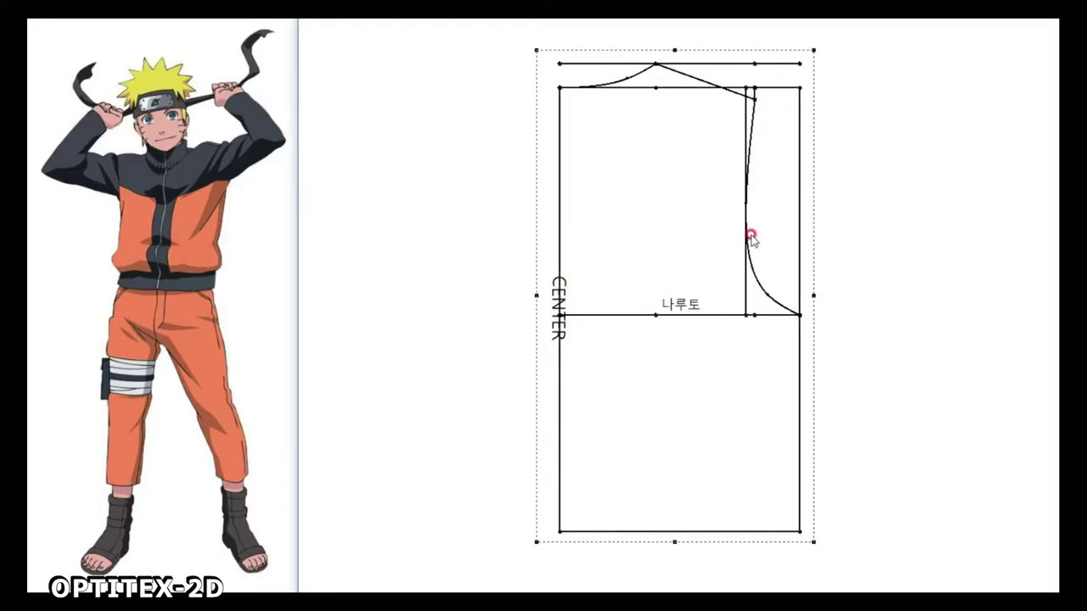
mouse_move(750, 239)
left_mouse_down()
mouse_move(764, 291)
mouse_move(752, 175)
left_mouse_up()
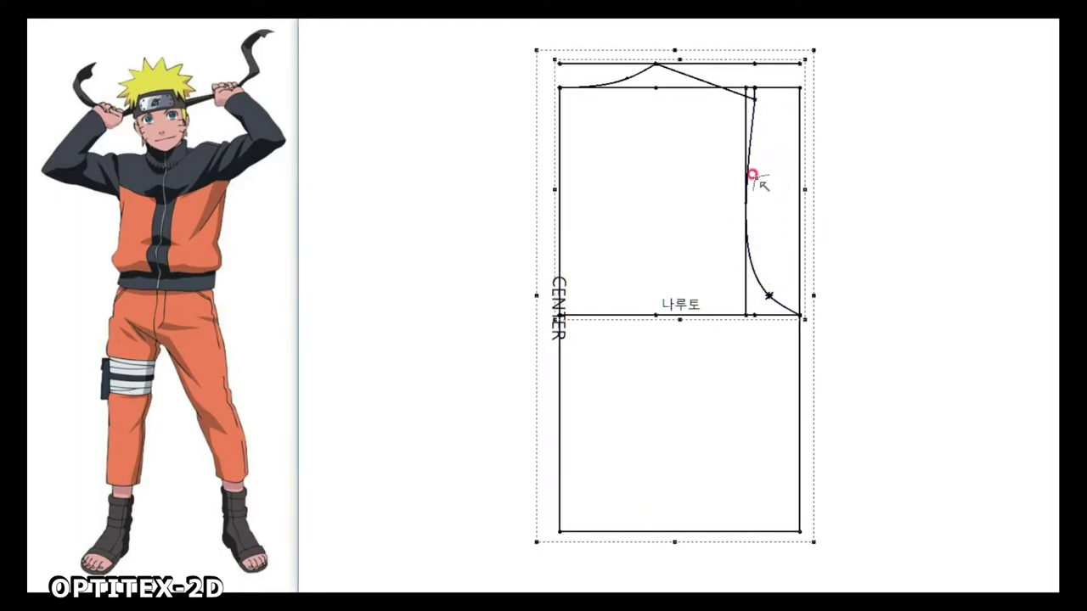
Step: Mark a point 4" down the centre, add a line 1" below the shoulder, and draw armhole guides
left_click(667, 137)
left_click(600, 136)
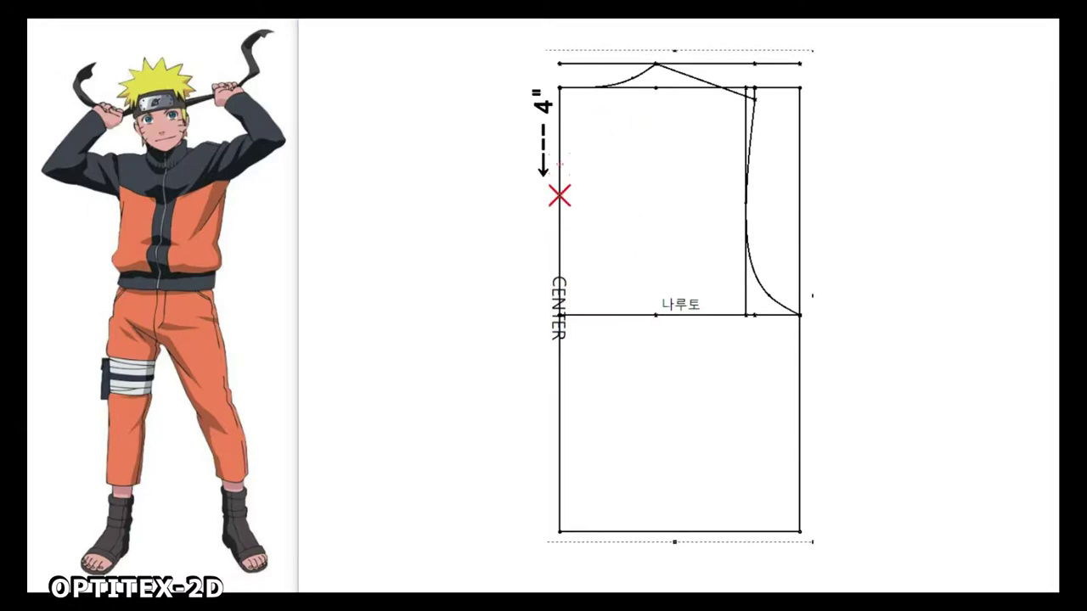
left_click(559, 195)
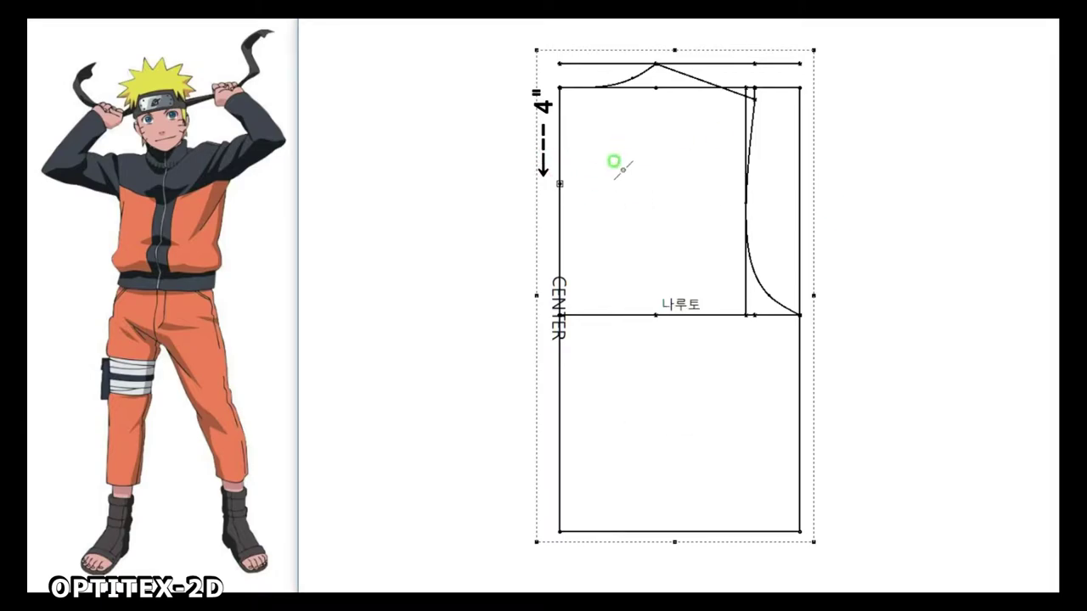
left_click(758, 124)
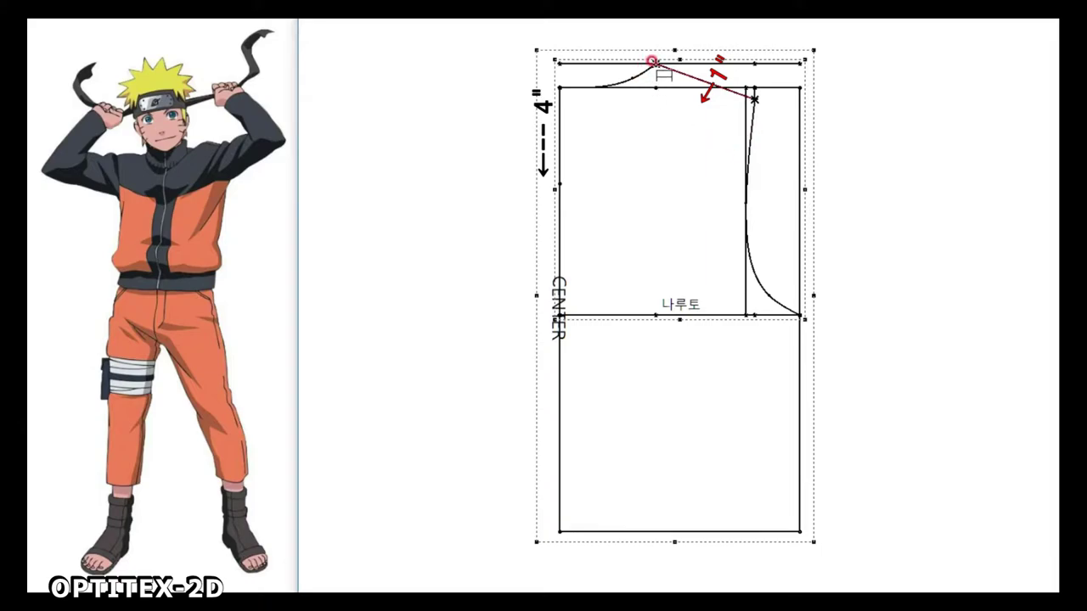
left_click(752, 95)
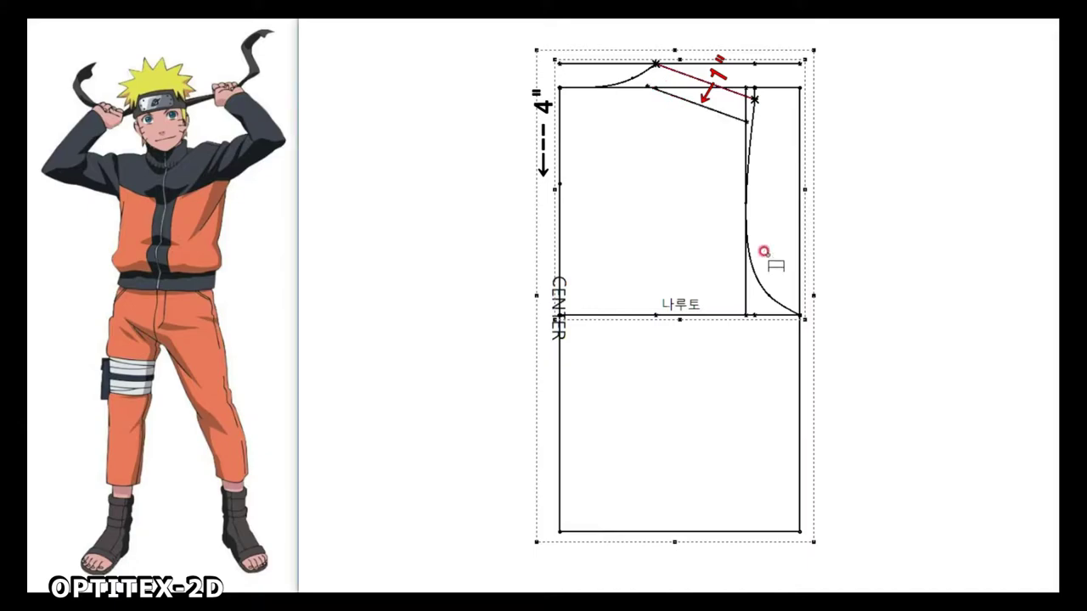
left_click(672, 126)
left_click(560, 183)
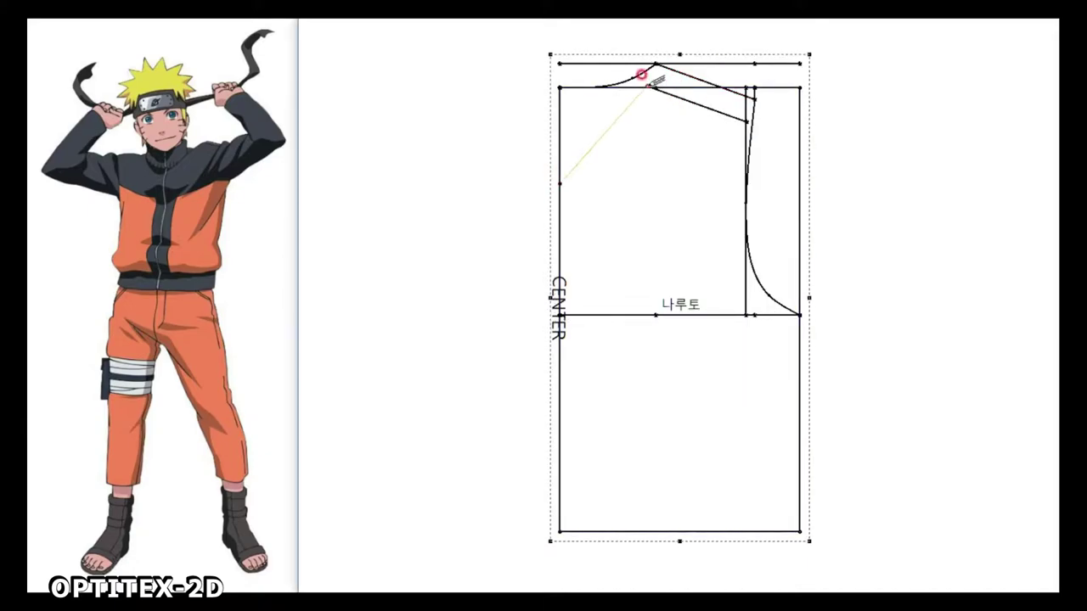
left_click(747, 121)
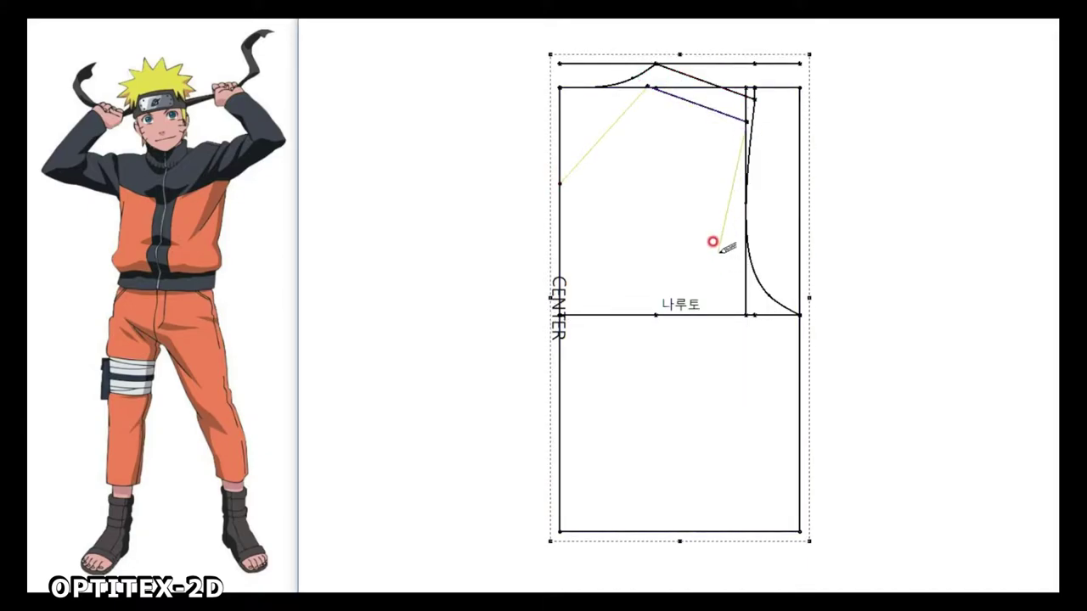
left_click(799, 315)
right_click(821, 184)
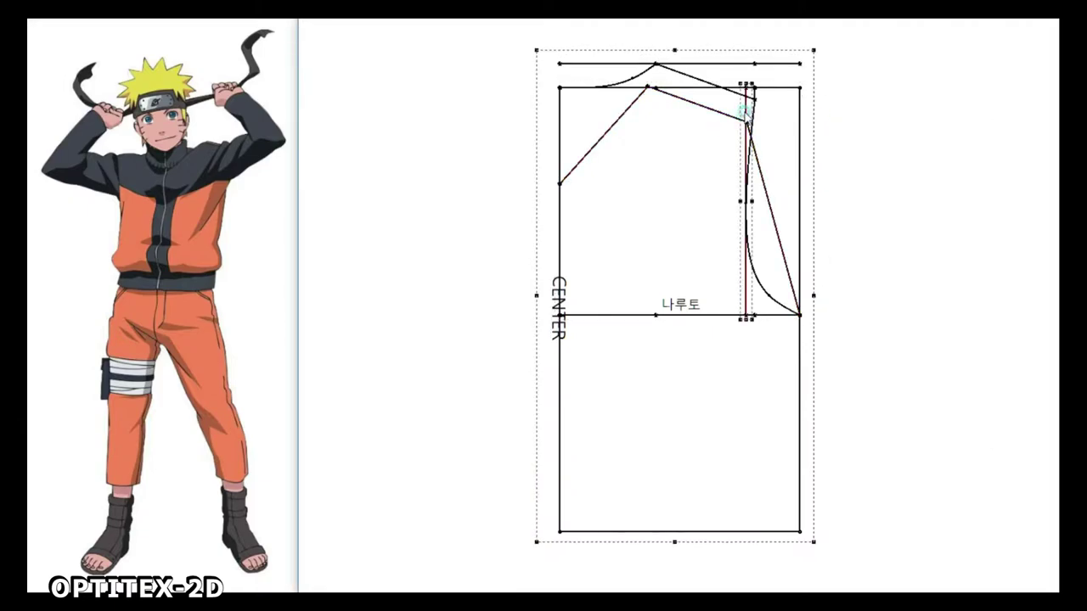
Step: Offset the vertical side line inward and bend the diagonal armhole into a smooth curve
left_click(744, 146)
left_click(833, 212)
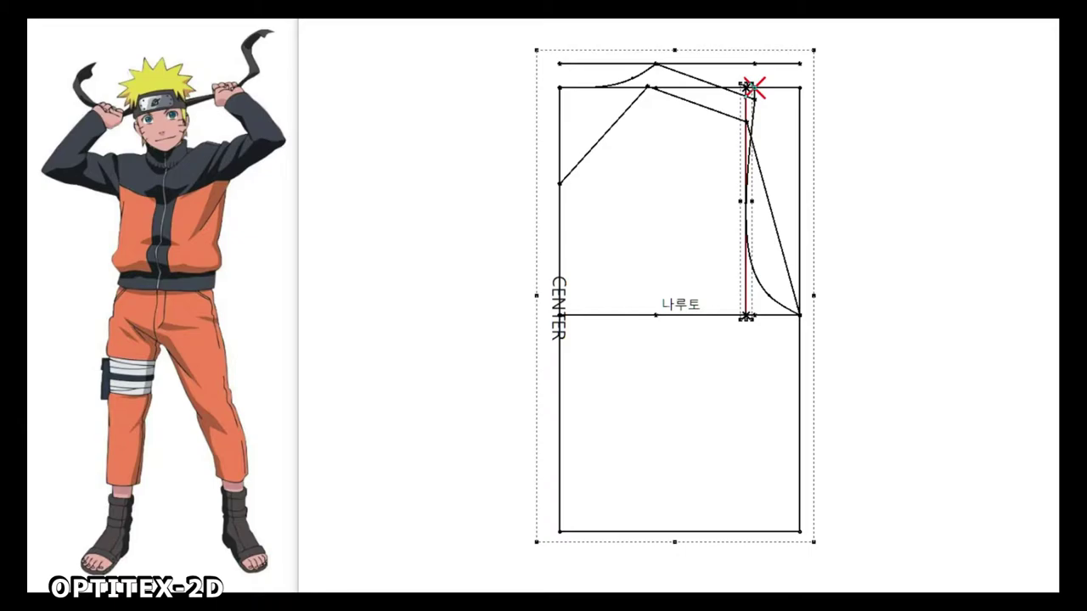
right_click(855, 176)
left_click(832, 184)
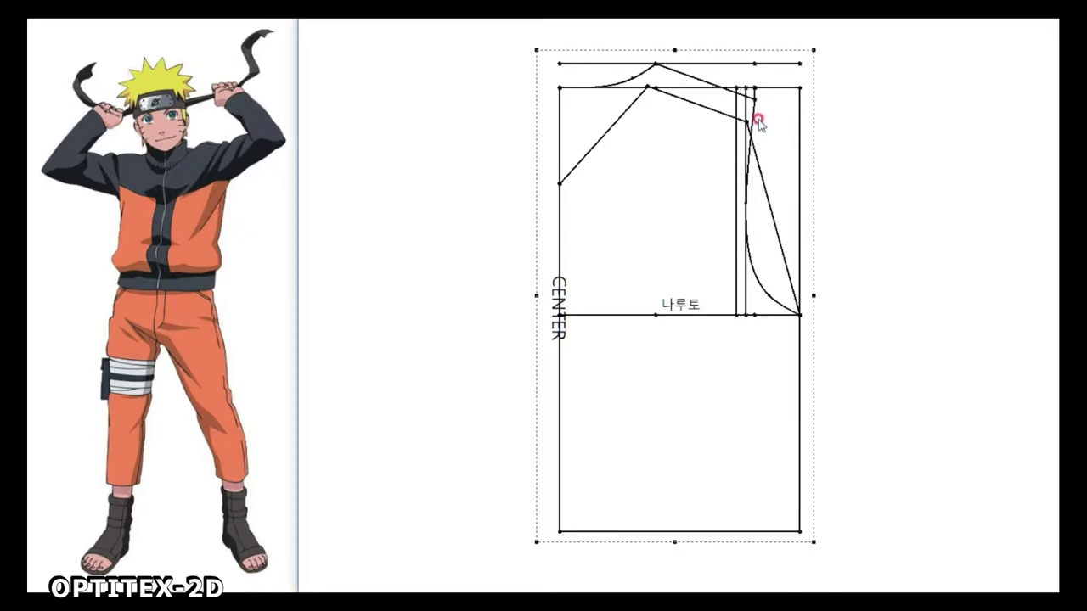
left_click(772, 219)
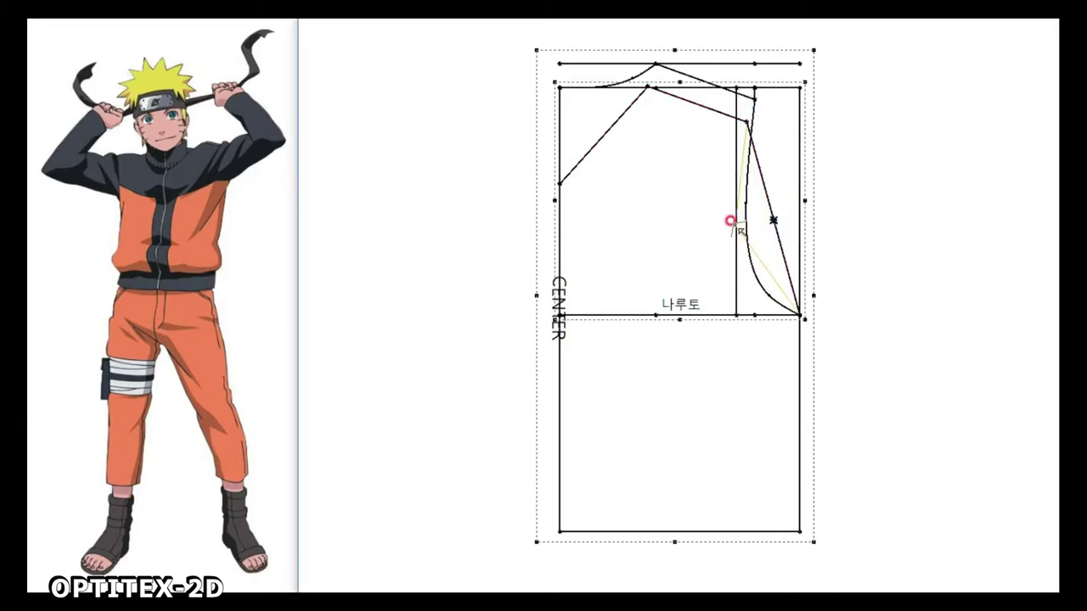
left_click(729, 221)
left_click(813, 244)
left_click(760, 300)
left_click(859, 301)
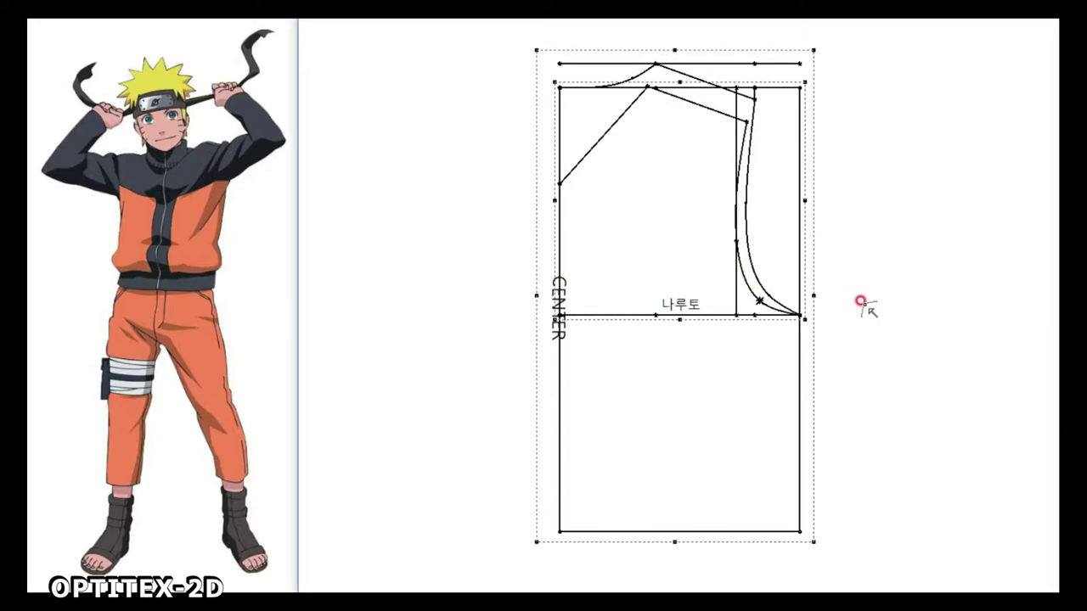
Step: Delete the extra vertical helper line and drag the straight neckline into a concave scoop
right_click(772, 171)
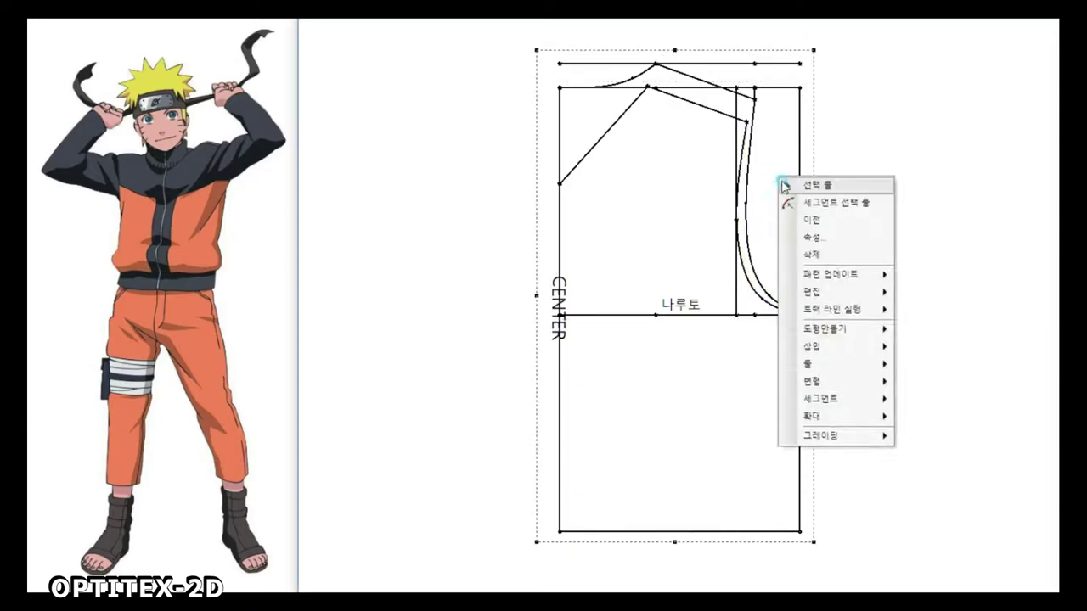
left_click(797, 179)
key("Delete")
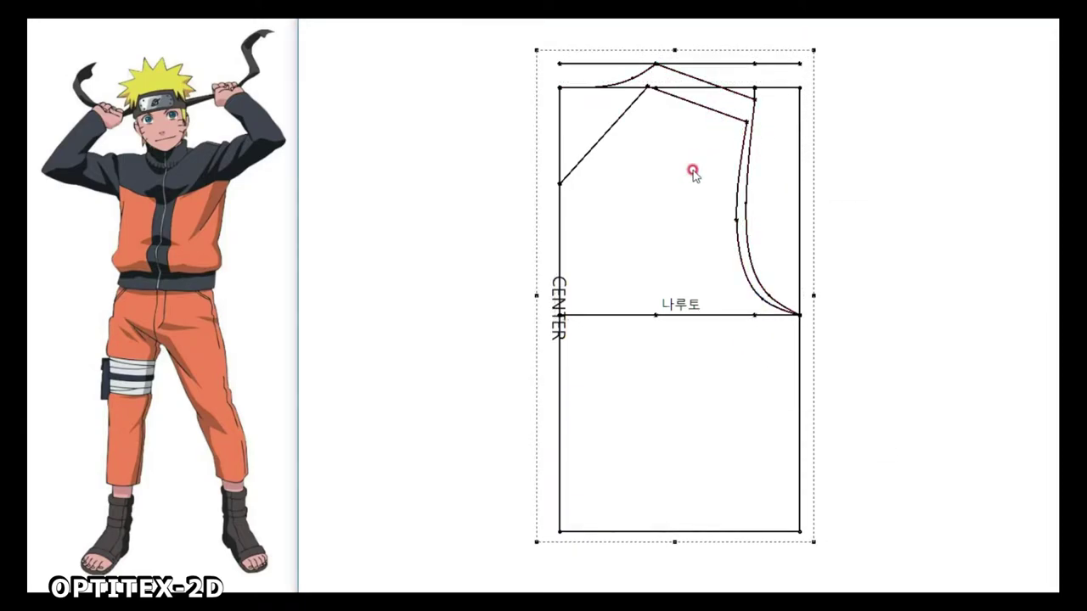
left_click(604, 151)
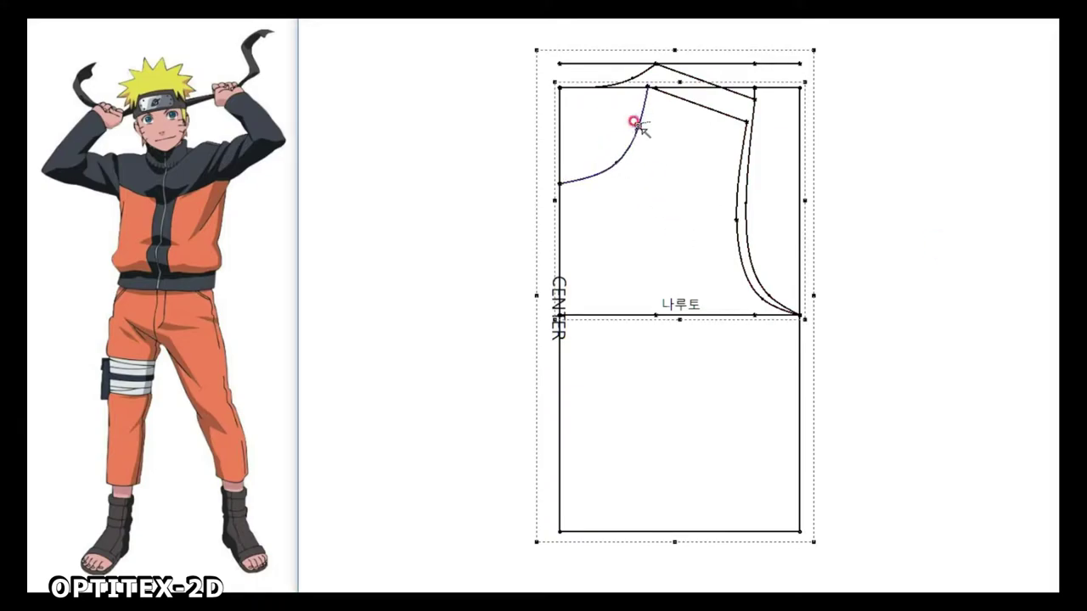
left_click_drag(604, 151, 579, 176)
left_click(691, 193)
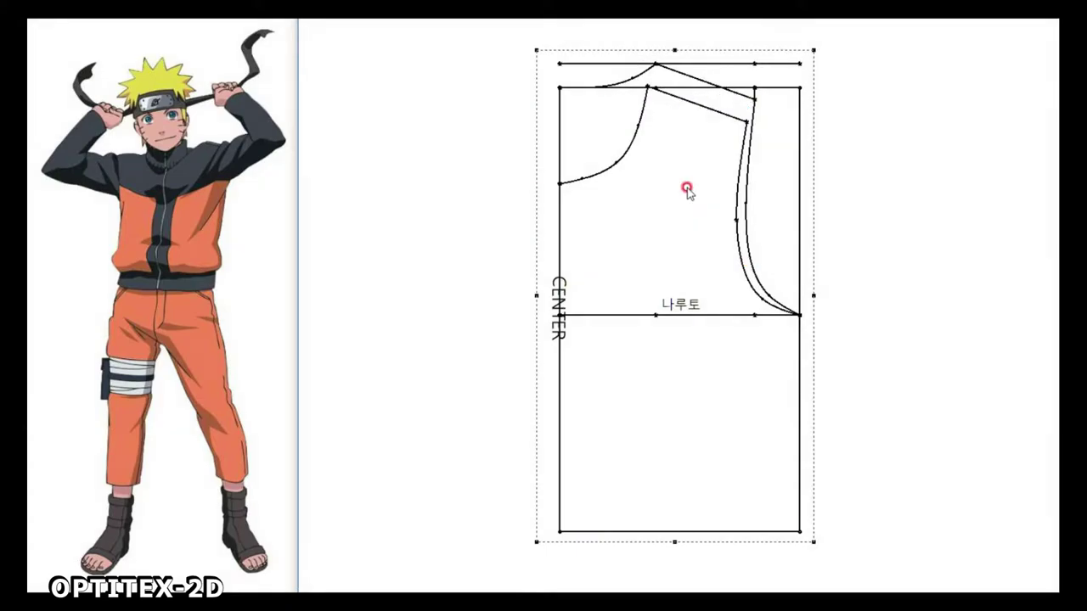
Step: Trace the front bodice piece with the deep scooped neckline and place it beside the draft
scroll(685, 401, "down", 2)
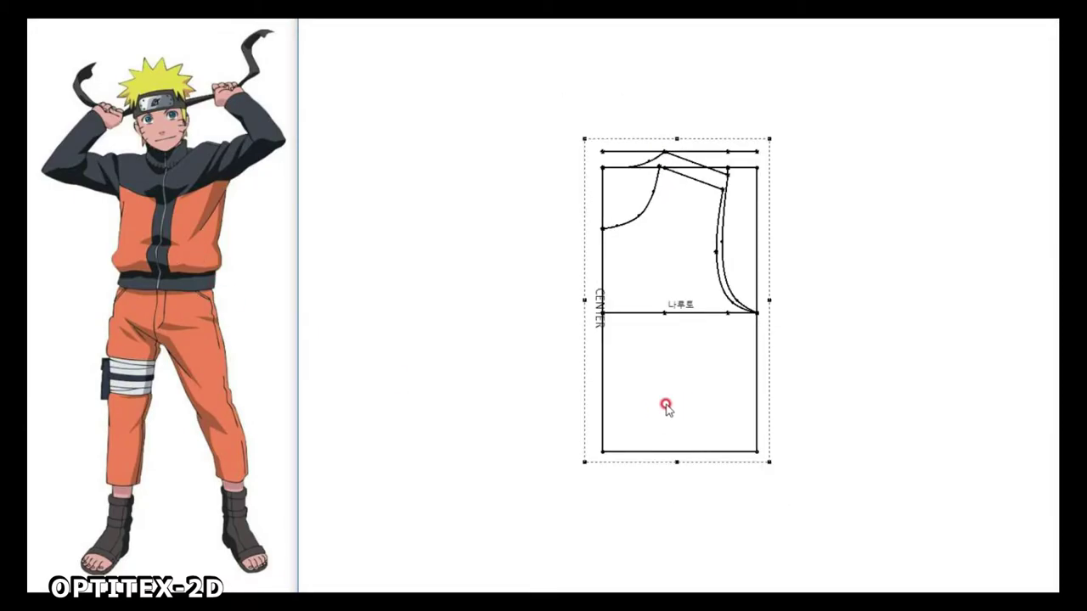
left_click_drag(665, 406, 459, 393)
left_click(437, 450)
left_click(393, 242)
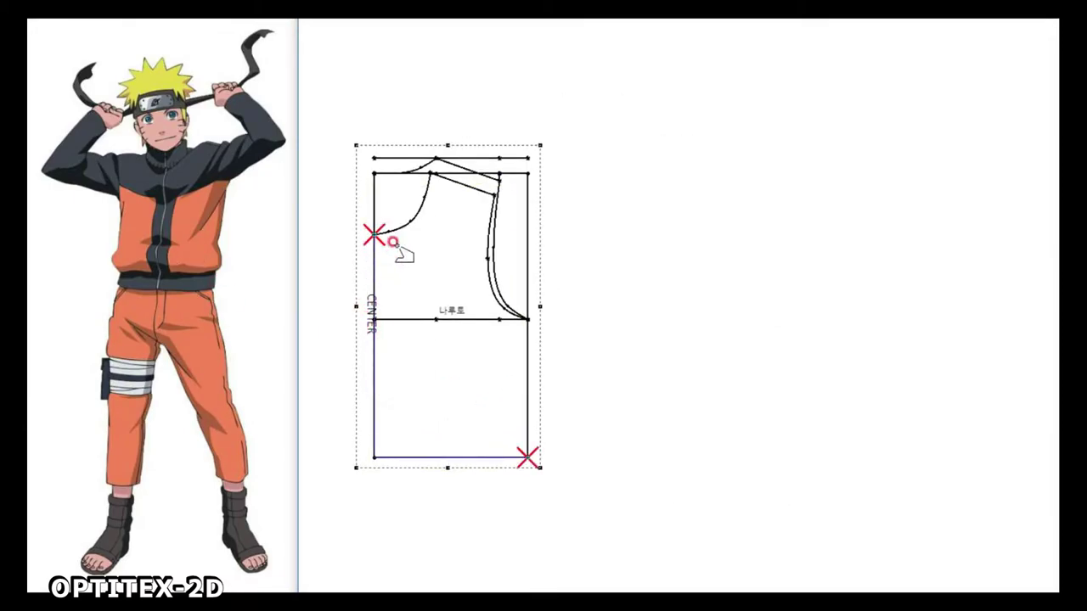
left_click(527, 320)
left_click(619, 292)
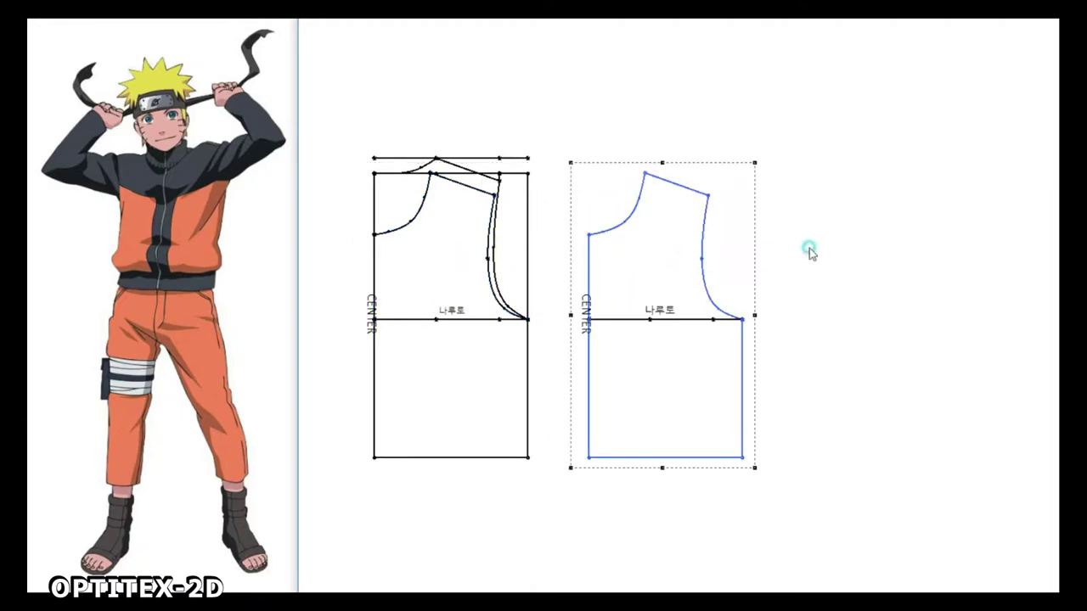
Step: Trace the back bodice piece with the shallow neckline and place it at the far right
left_click(419, 251)
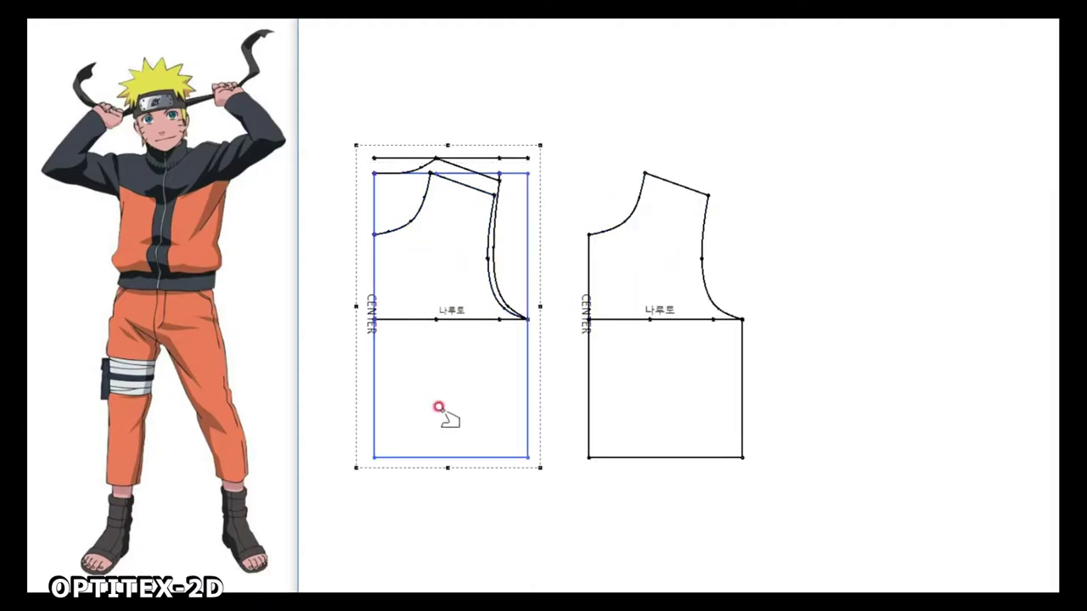
left_click(493, 269)
left_click(608, 297)
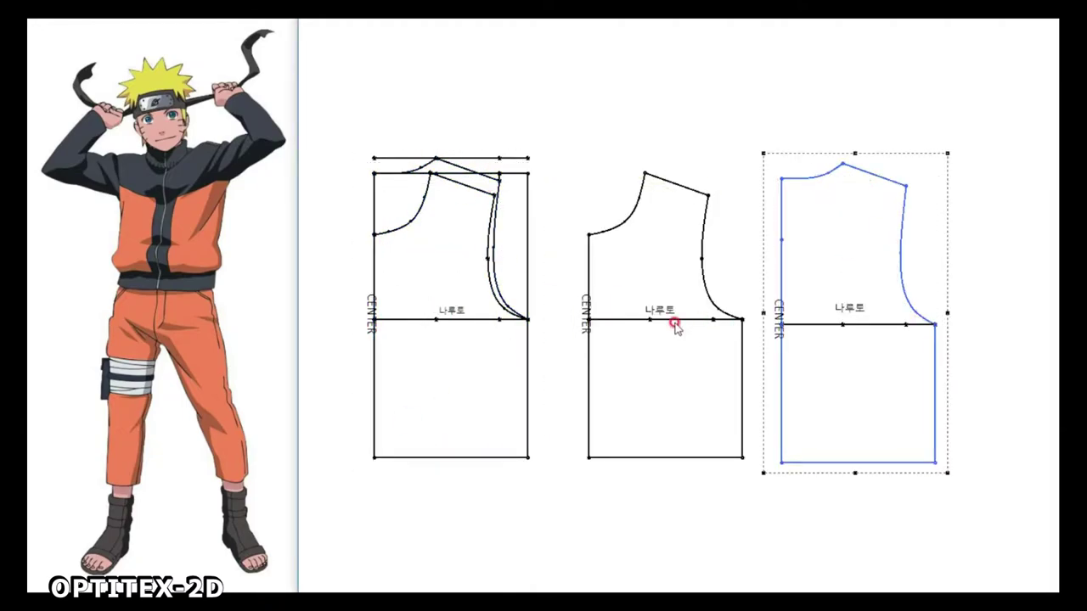
left_click(696, 369)
left_click(794, 383)
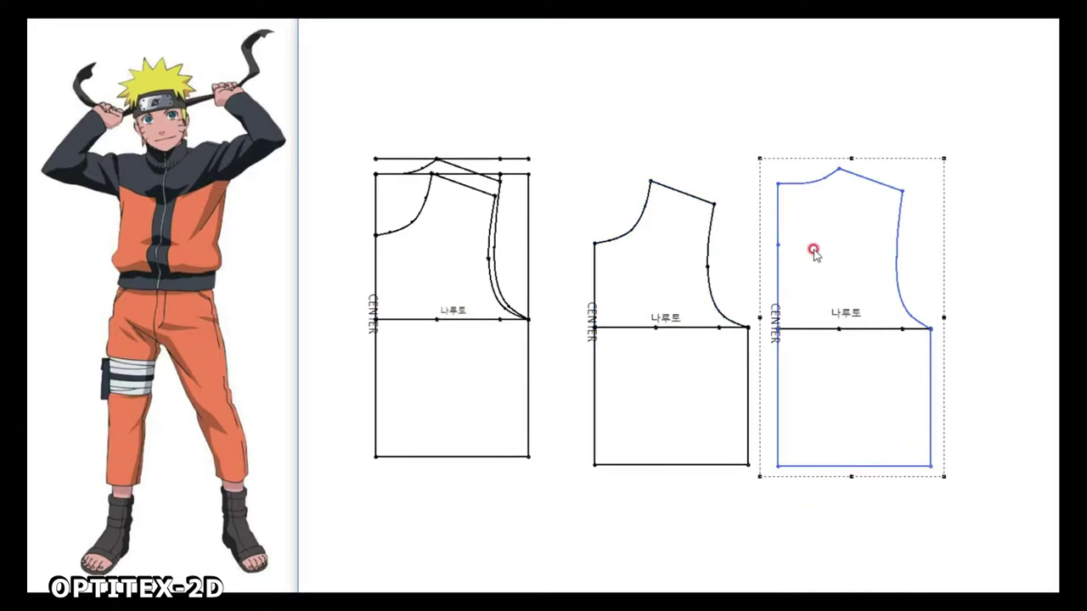
Step: Delete the construction draft and arrange the front and back pieces side by side
scroll(607, 292, "down", 1)
left_click(472, 344)
key("Delete")
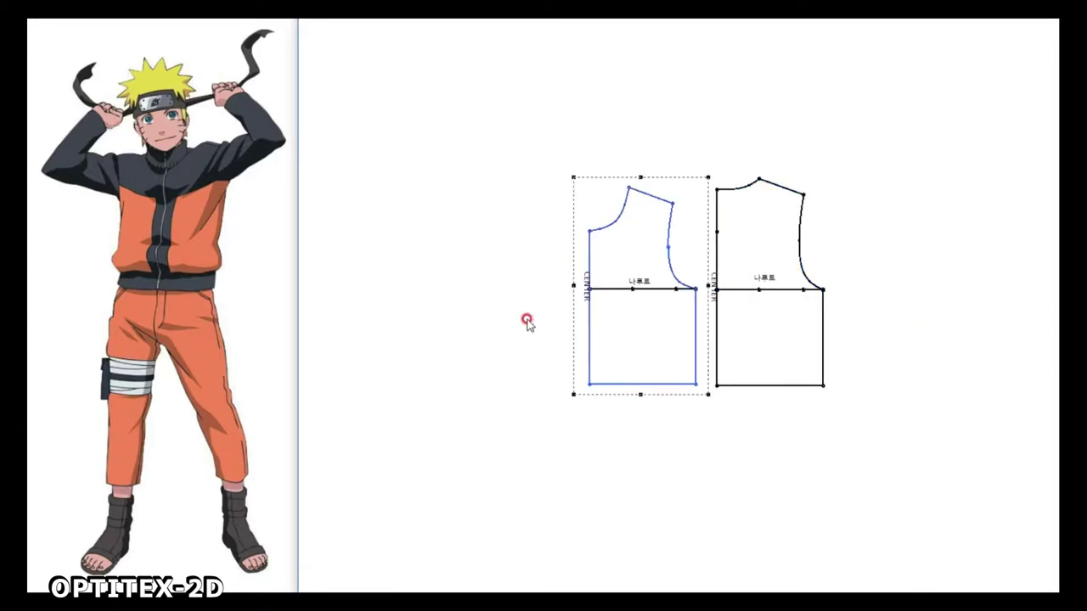
left_click(688, 334)
left_click(478, 388)
left_click(711, 355)
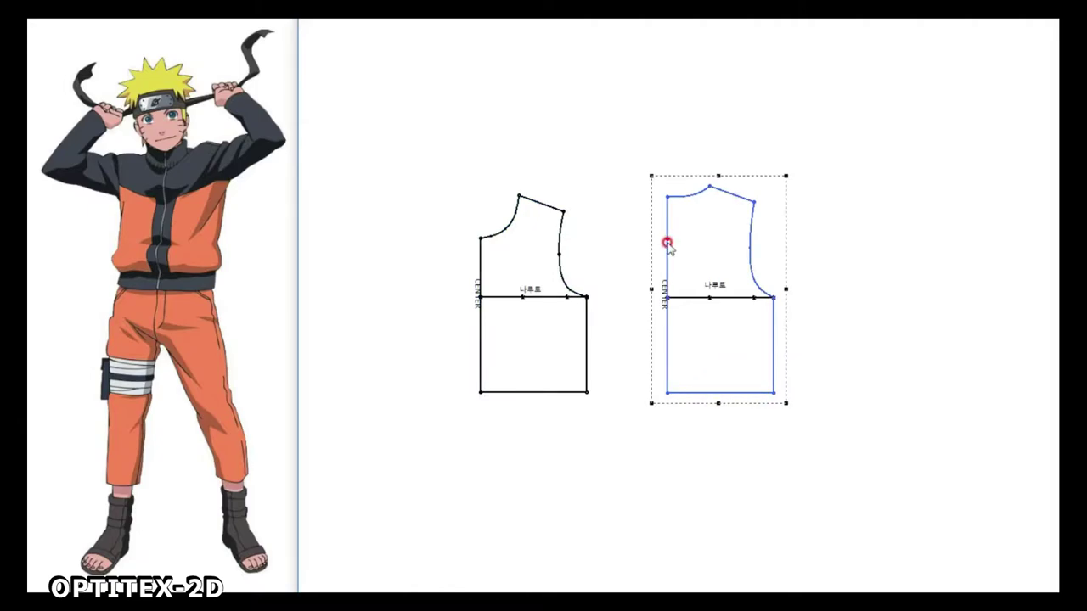
left_click(561, 255)
left_click_drag(685, 345, 657, 344)
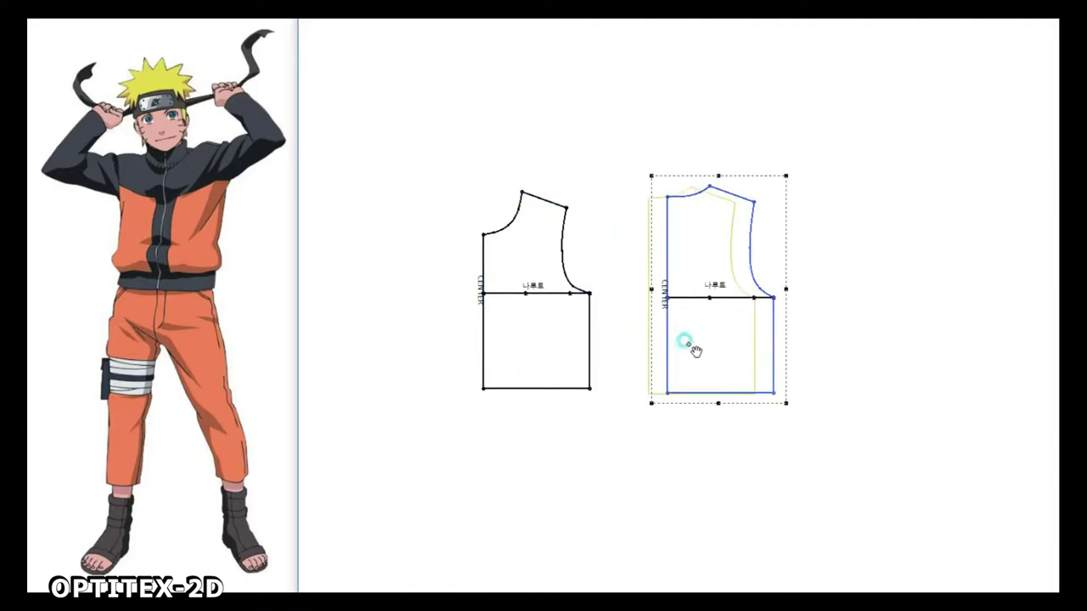
Step: Move the hem corners of both pieces down 1.5 inches with Move by Rectangle
left_click_drag(433, 354, 771, 403)
left_click(645, 401)
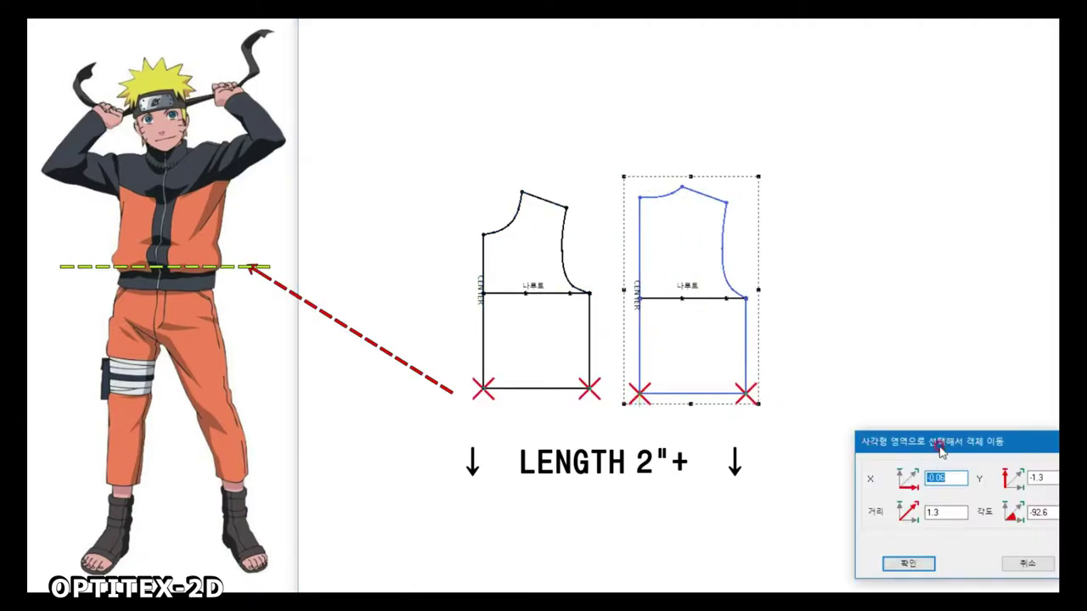
left_click_drag(941, 443, 888, 428)
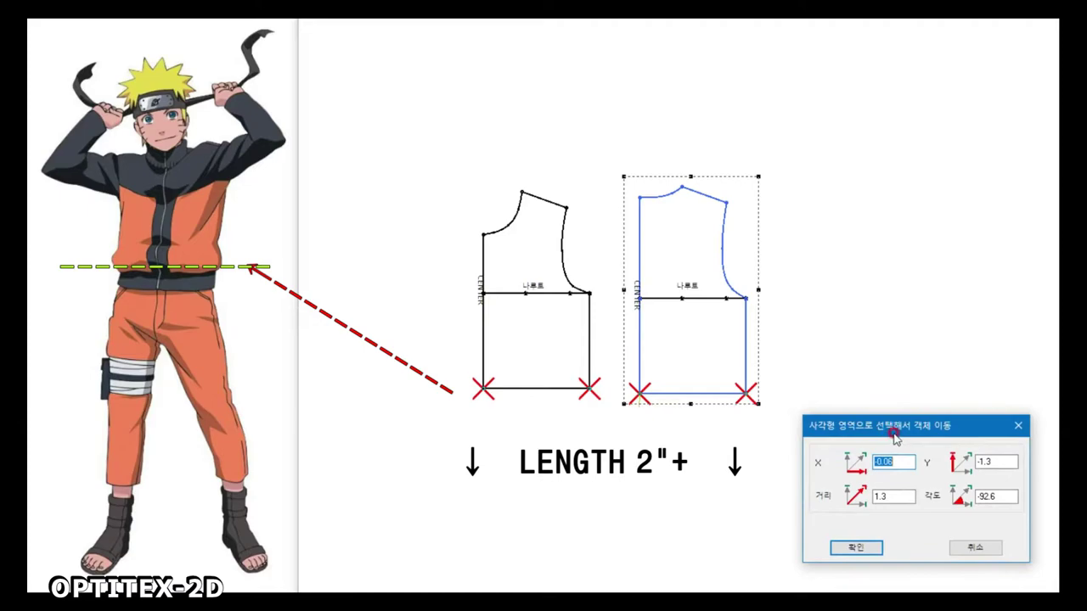
left_click(995, 461)
type("-1.5")
left_click(936, 494)
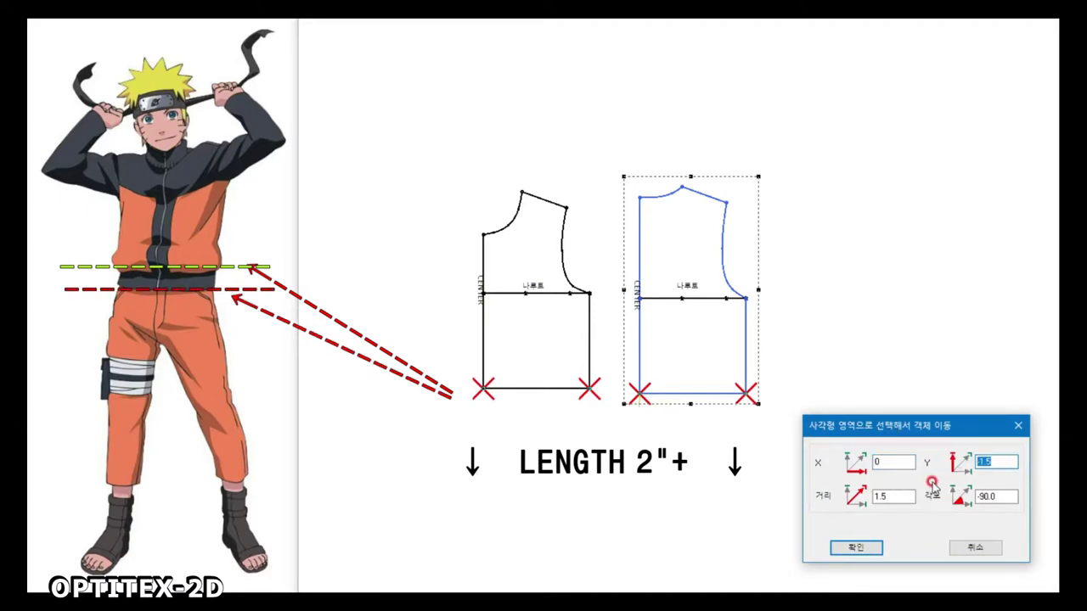
key("Return")
left_click(705, 346)
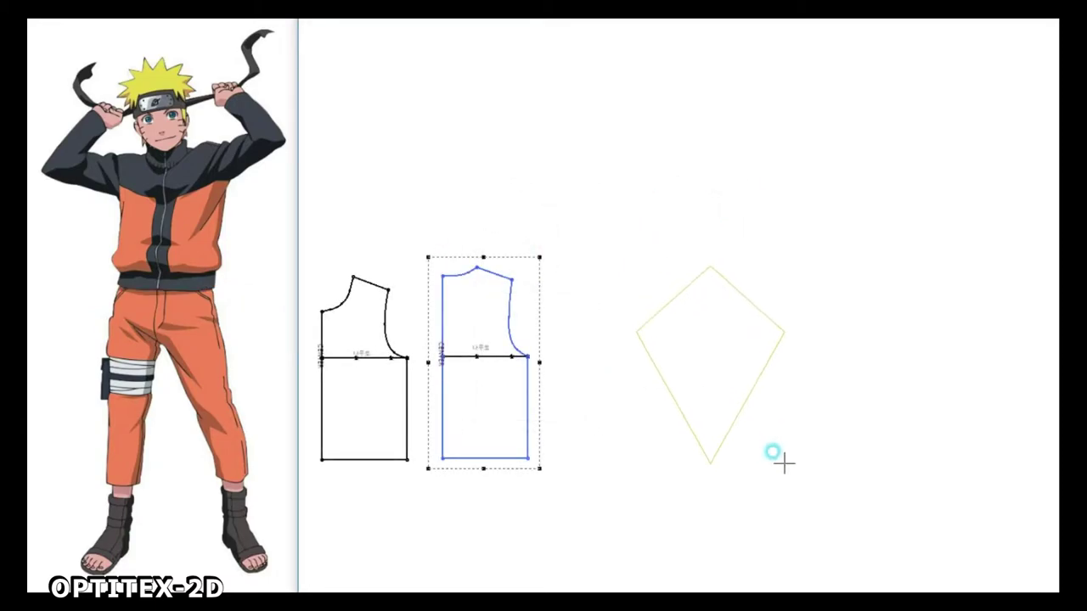
Step: Turn the kite outline into a triangle piece, aligning its bottom point with its left point
left_click(752, 344)
left_click_drag(719, 354, 667, 355)
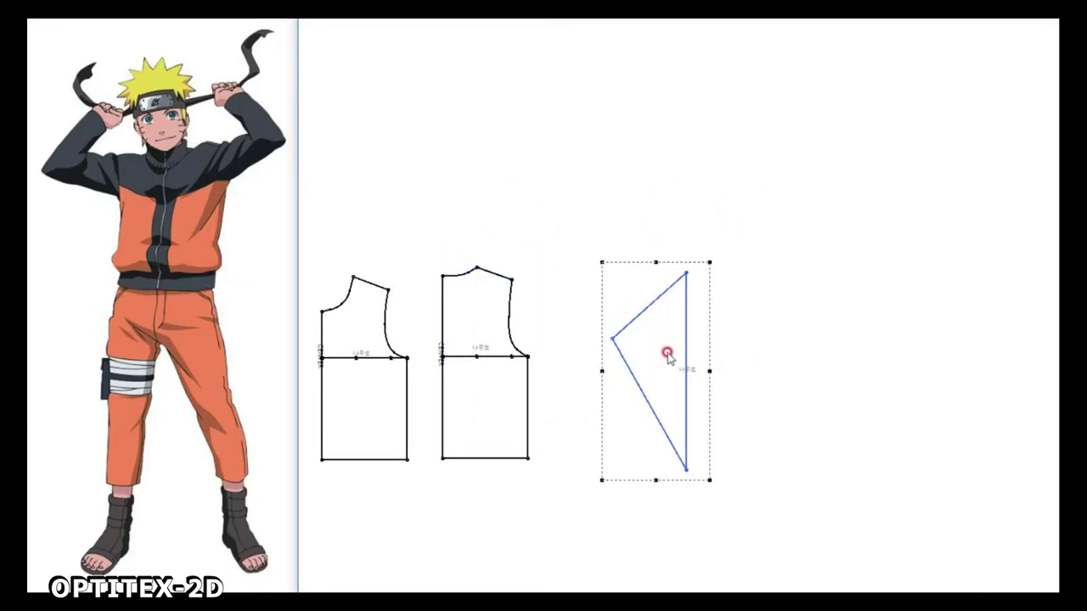
scroll(667, 355, "up", 1)
scroll(650, 296, "up", 1)
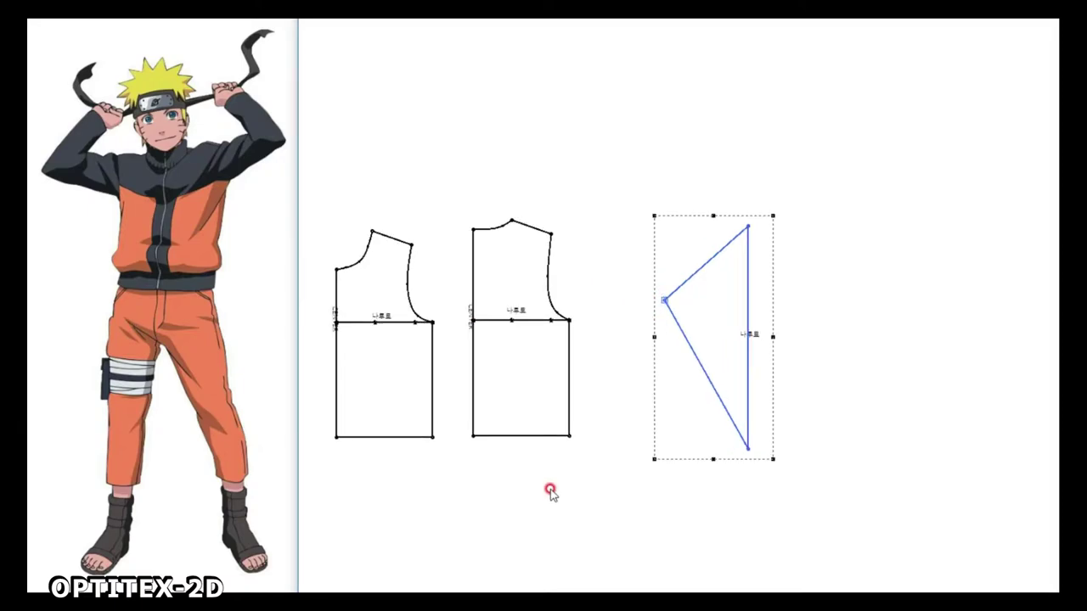
scroll(550, 493, "up", 1)
scroll(549, 487, "down", 2)
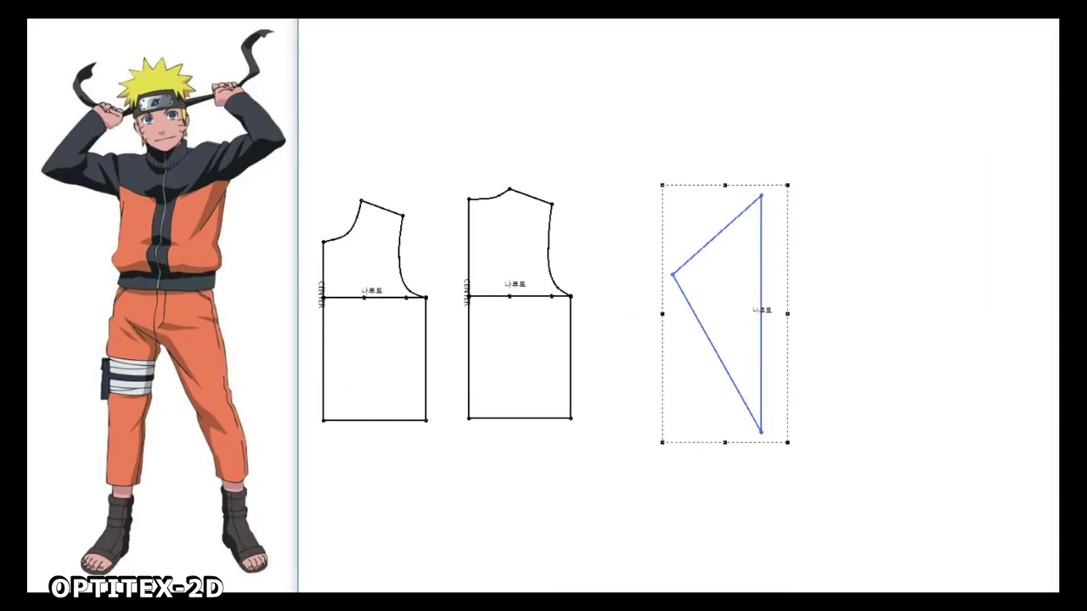
left_click(761, 433)
left_click(675, 276)
left_click(710, 266)
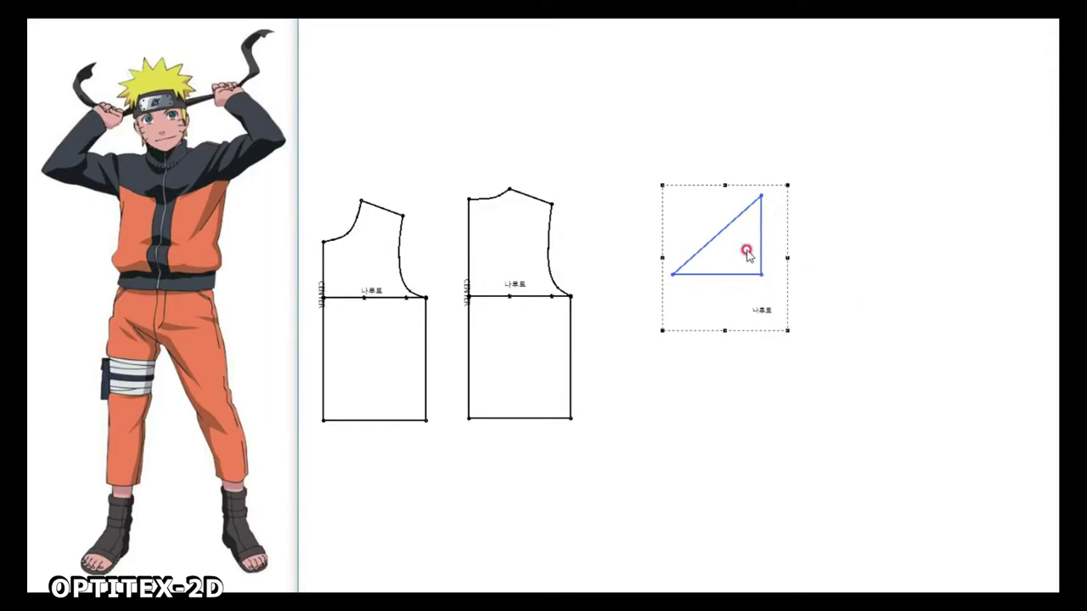
Step: Scale the triangle to height 6.5 and base 9.63, then hide the measurement labels
scroll(679, 308, "up", 1)
scroll(813, 255, "up", 1)
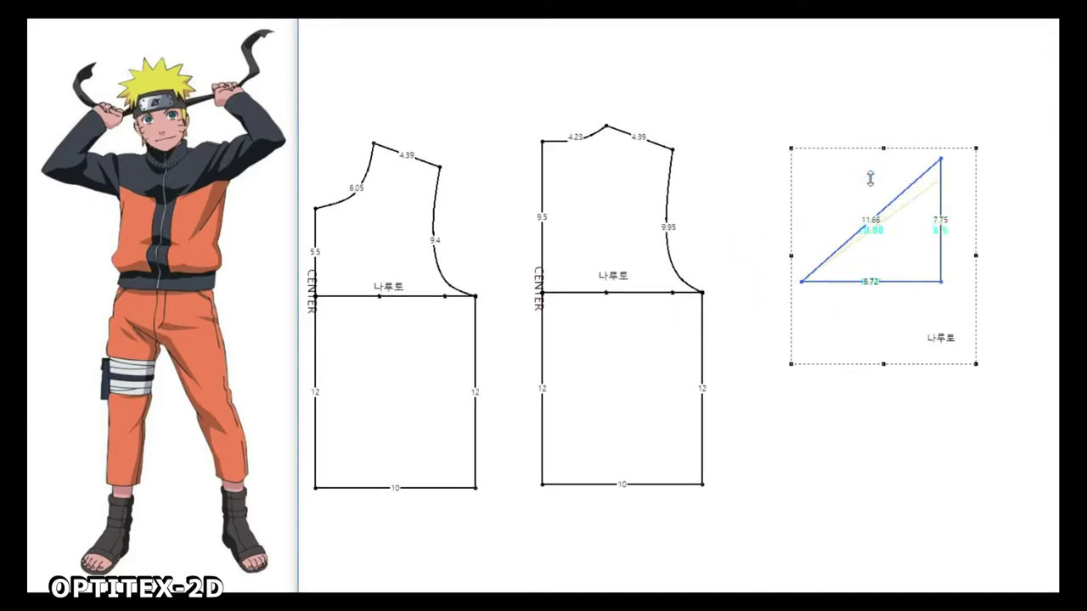
type("6.5")
left_click(944, 552)
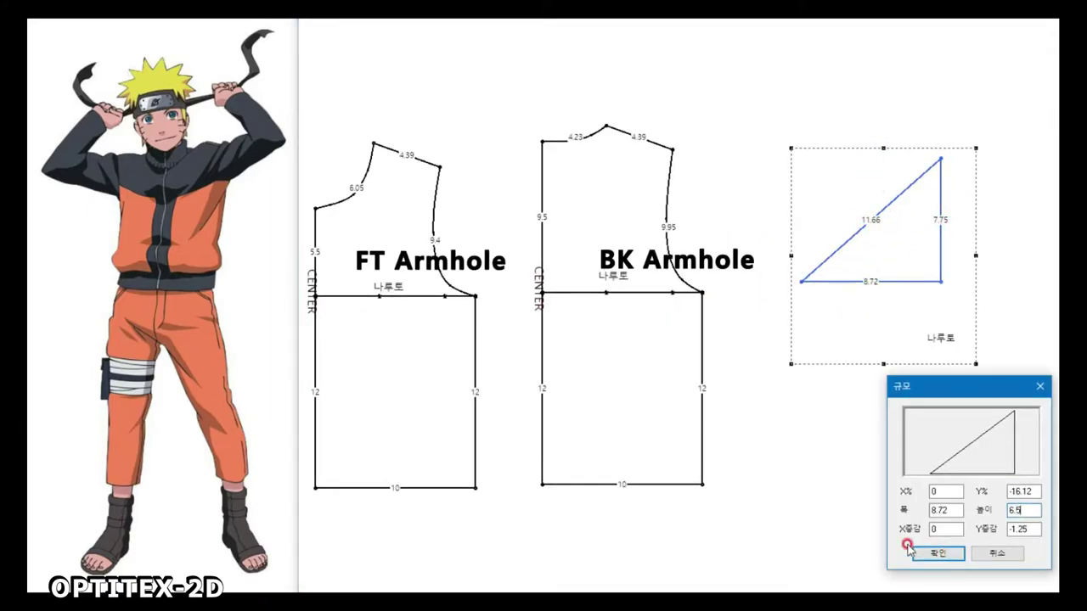
left_click(841, 246)
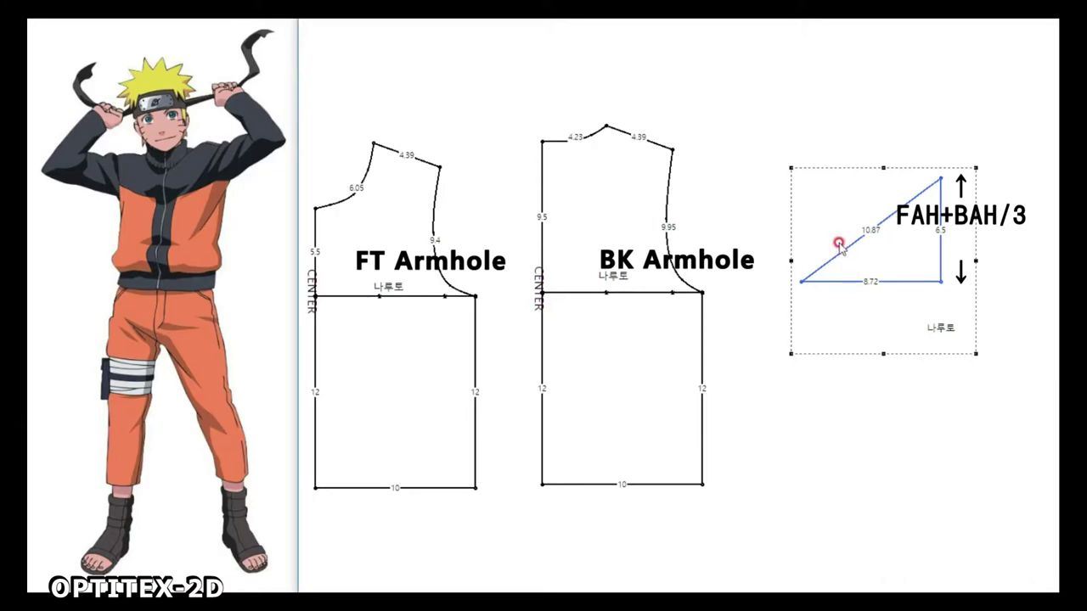
left_click(781, 233)
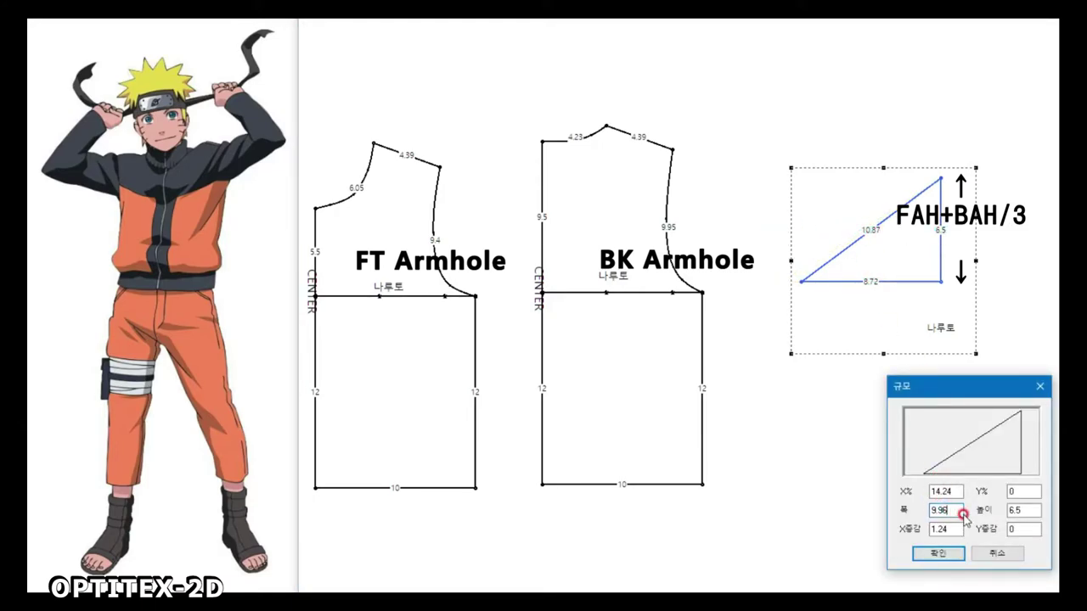
key("BackSpace")
key("BackSpace")
type("63")
left_click(937, 552)
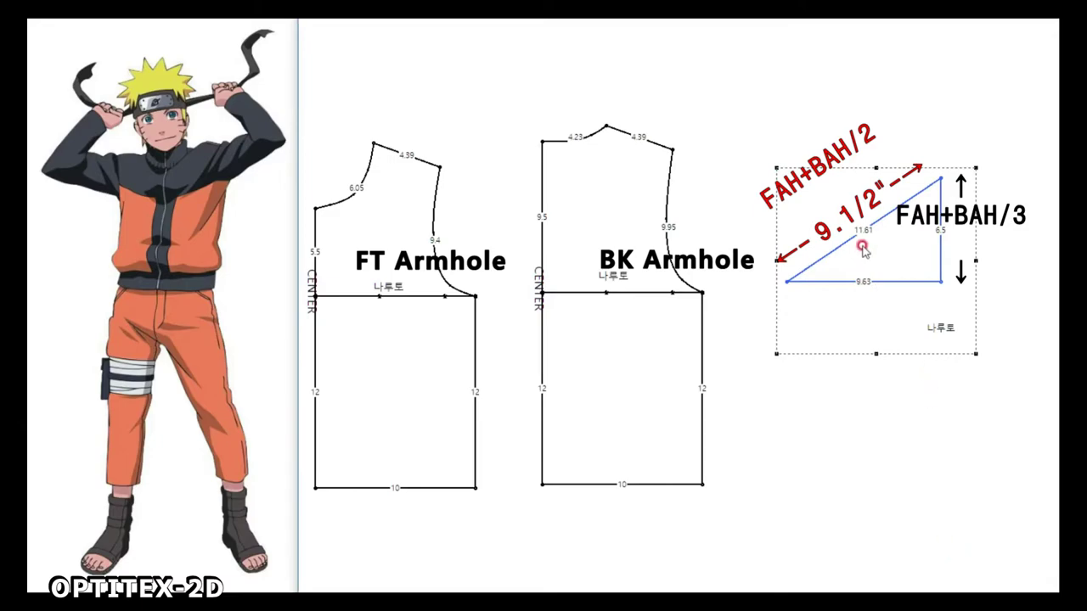
left_click(898, 216)
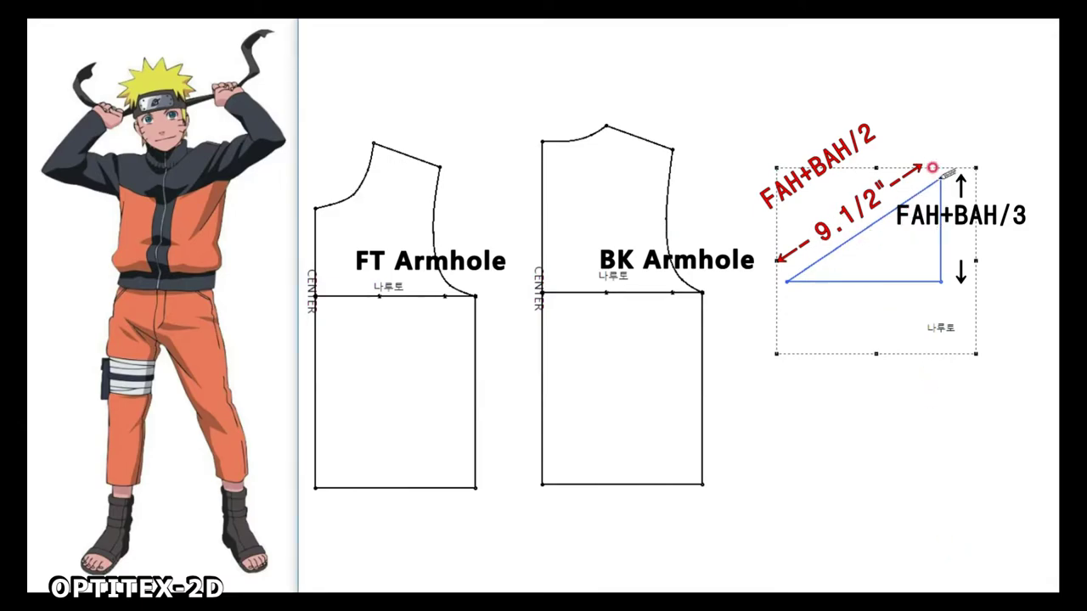
Step: Draw an internal line from the triangle's top corner down to its base
left_click(880, 257)
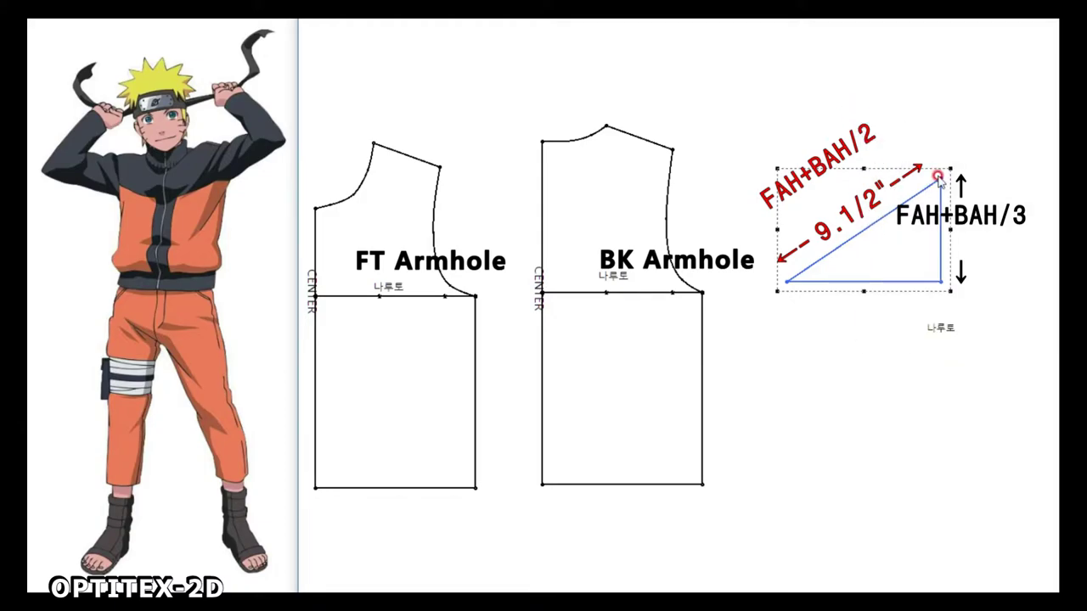
left_click_drag(939, 176, 876, 178)
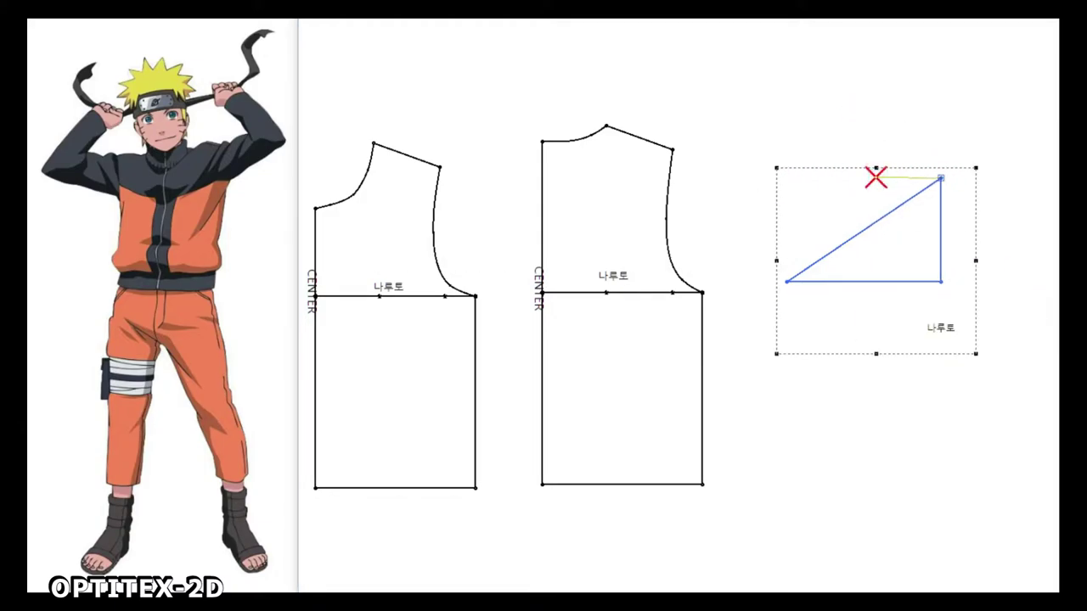
left_click(820, 266)
left_click(825, 282)
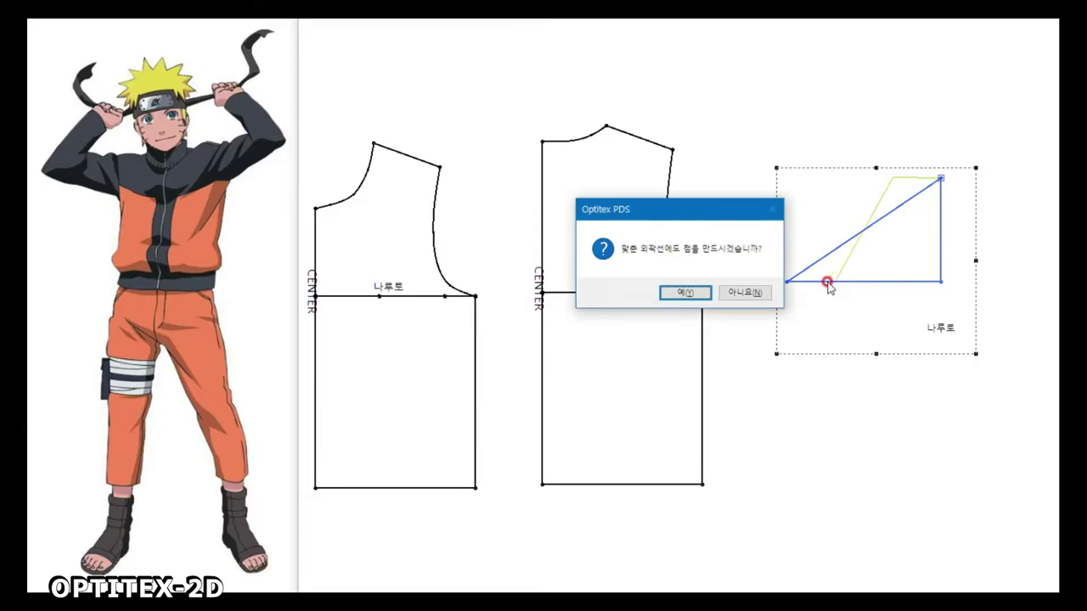
key("Escape")
right_click(845, 174)
left_click(887, 237)
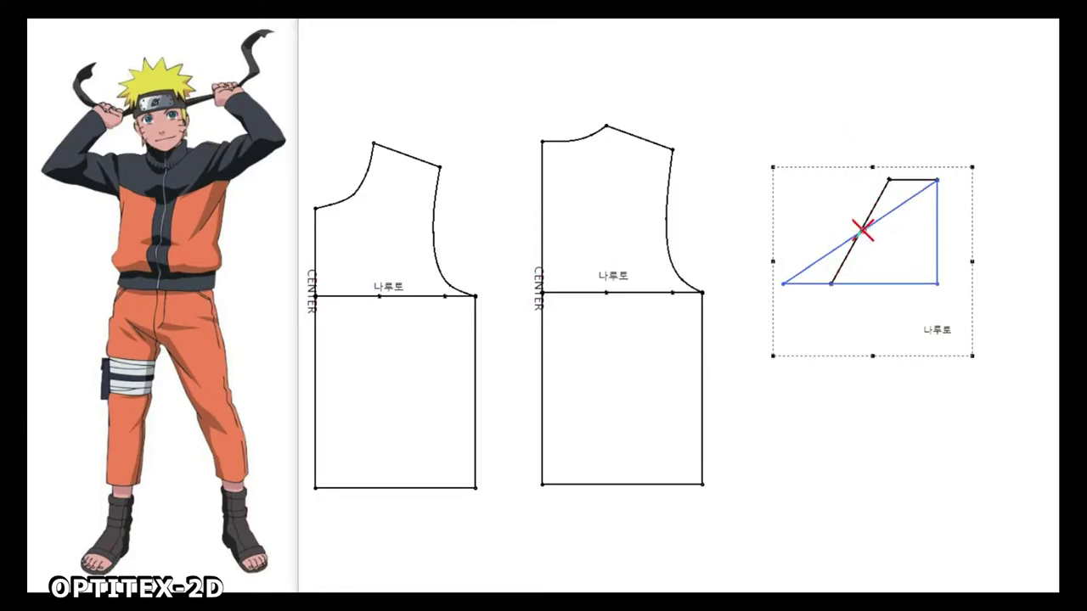
Step: Bend the diagonal into an S-shaped cap curve, remove the helper line, and scale to 7.32 by 5.5
right_click(892, 143)
left_click(893, 193)
left_click(837, 286)
right_click(862, 232)
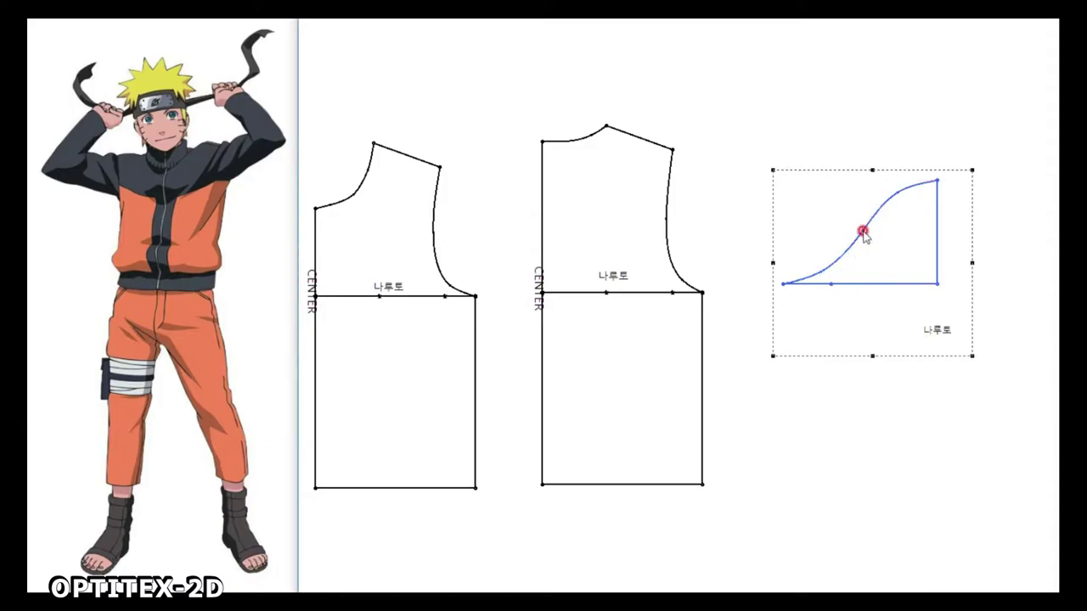
left_click(881, 257)
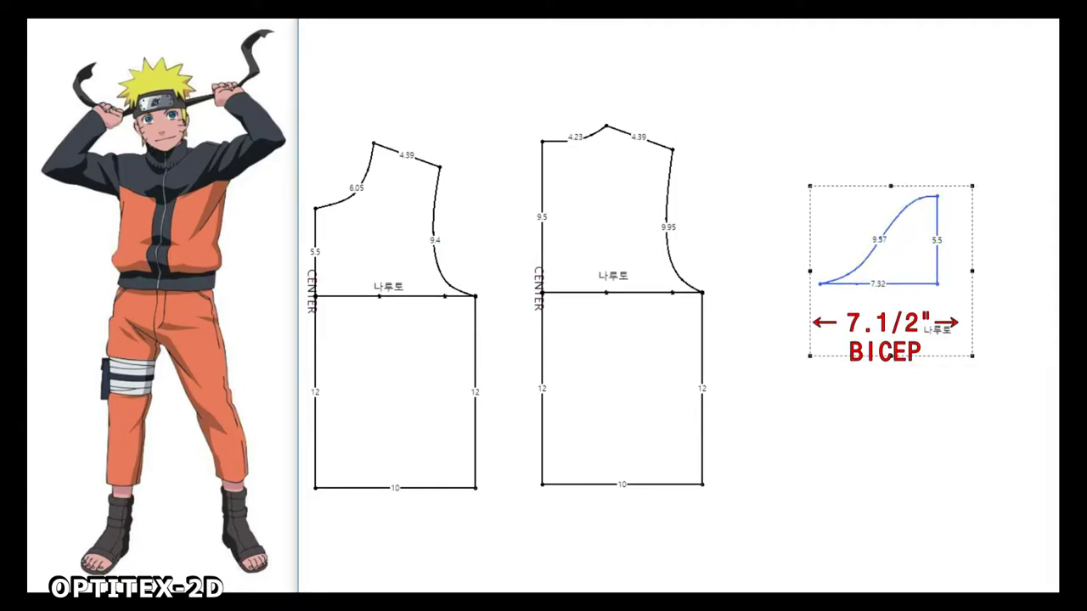
type("7.55")
key("Return")
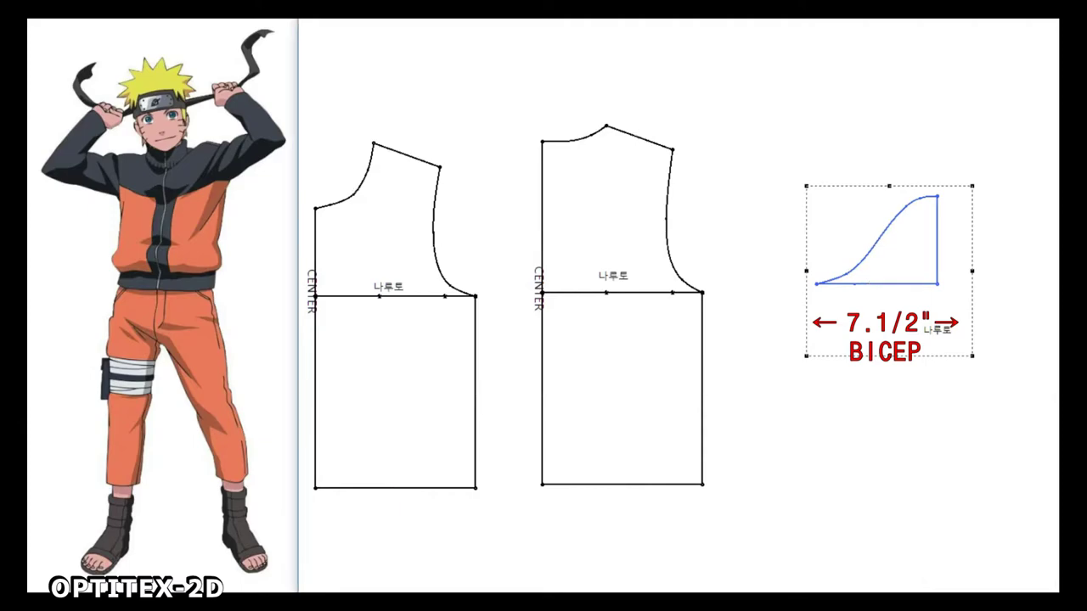
Step: Undo a trial stretch of the sleeve hem, shift the sleeve up, and add a point at the cap top
left_click_drag(661, 297, 619, 431)
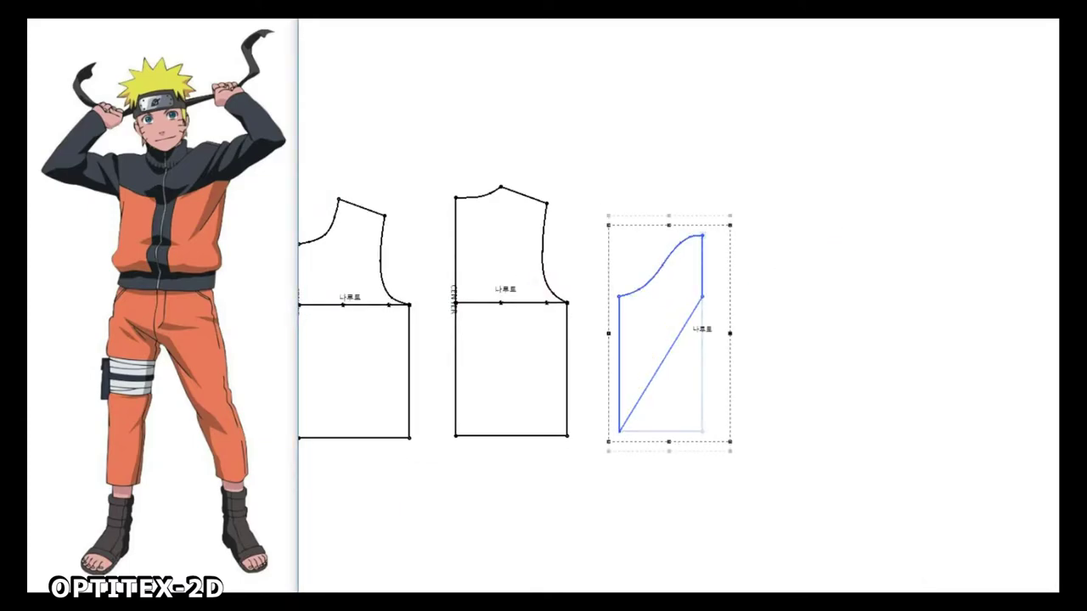
key("ctrl+z")
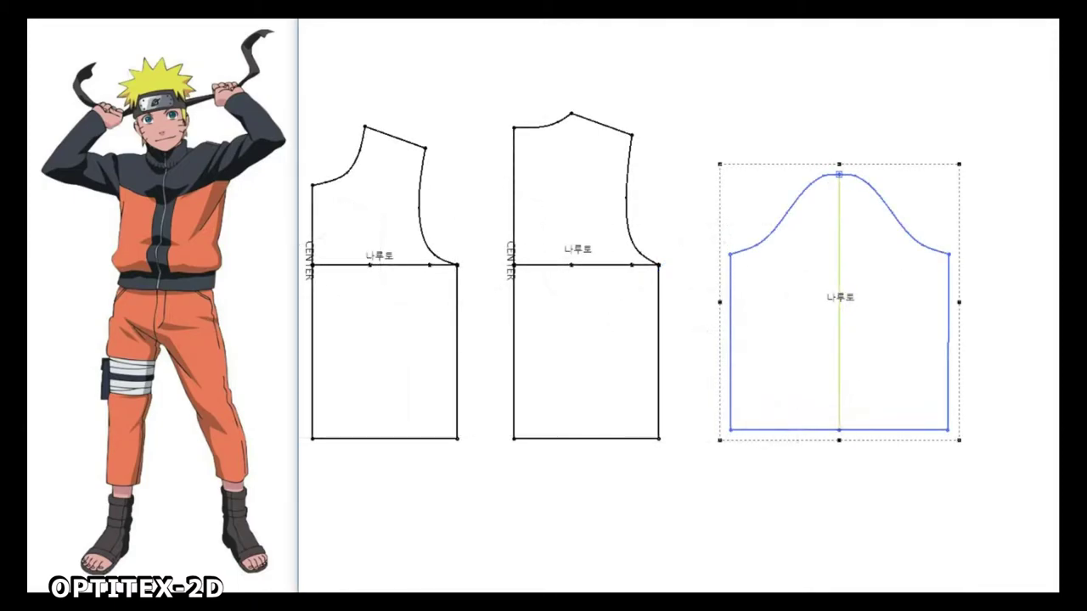
left_click_drag(730, 430, 730, 425)
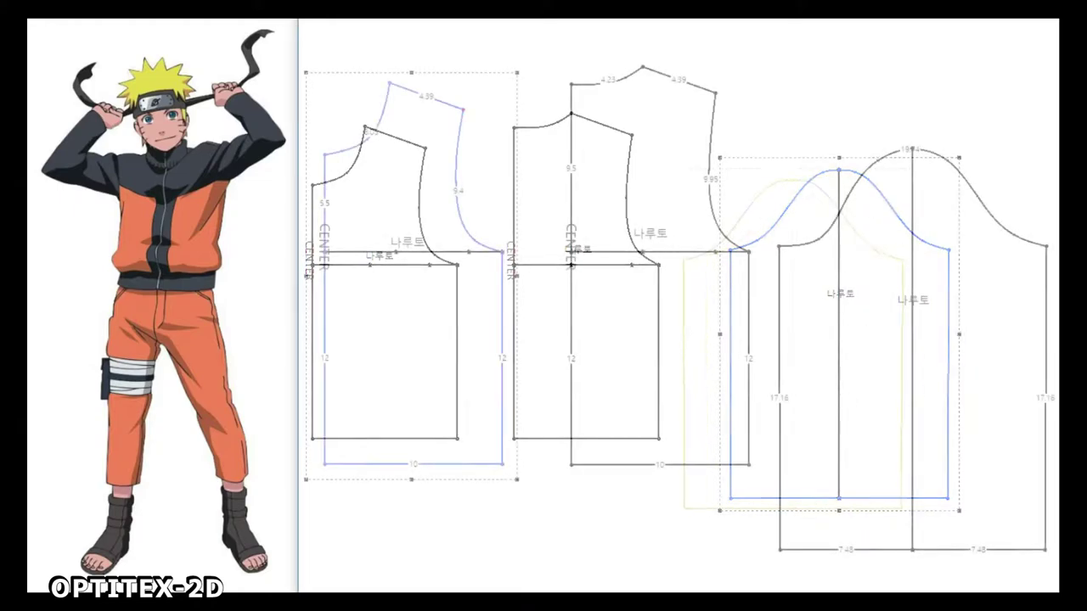
left_click(821, 234)
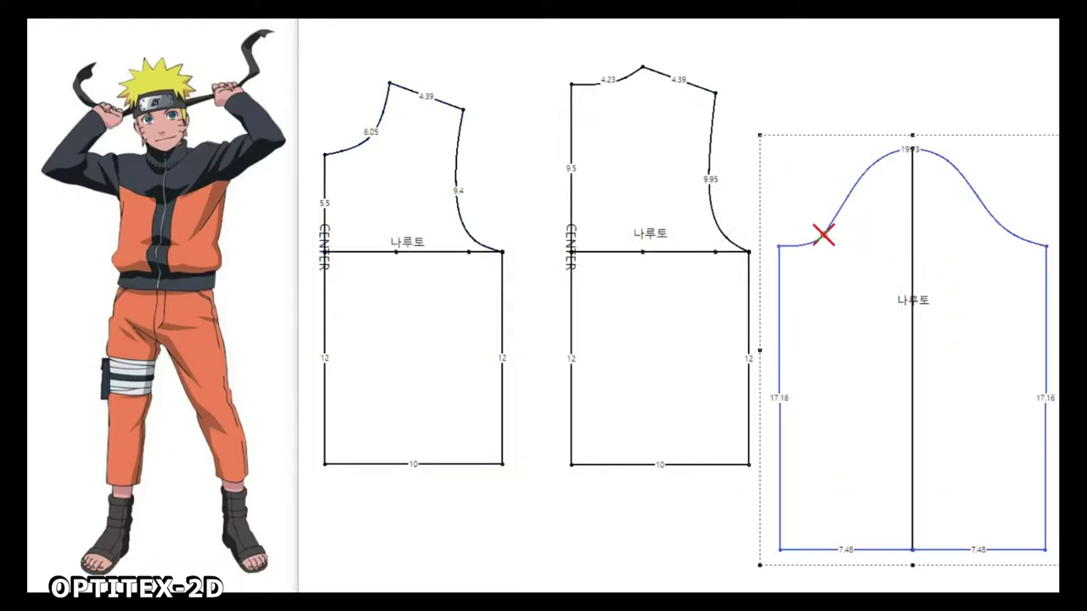
left_click(900, 150)
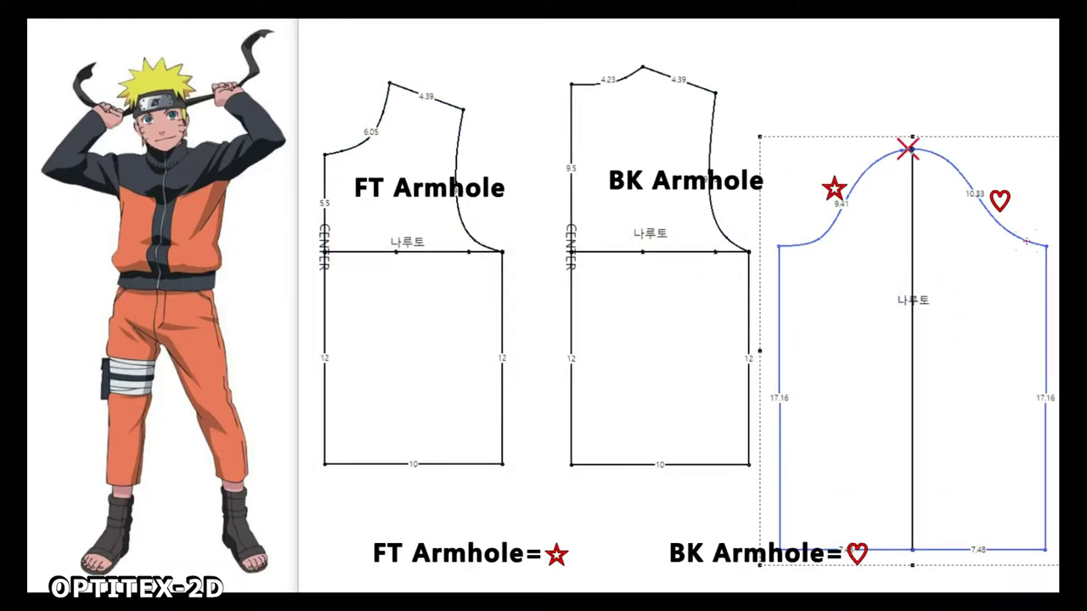
scroll(912, 150, "up", 5)
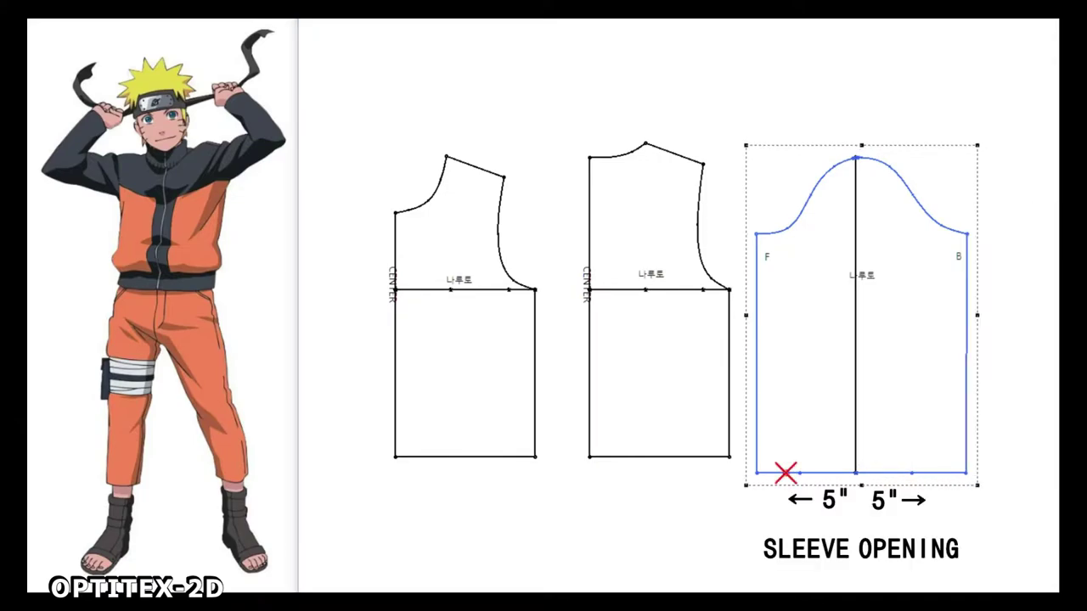
Step: Mark 5 inches on the sleeve hem, pull the hem corners in, and curve the front side seam
left_click(785, 473)
left_click_drag(966, 473, 926, 473)
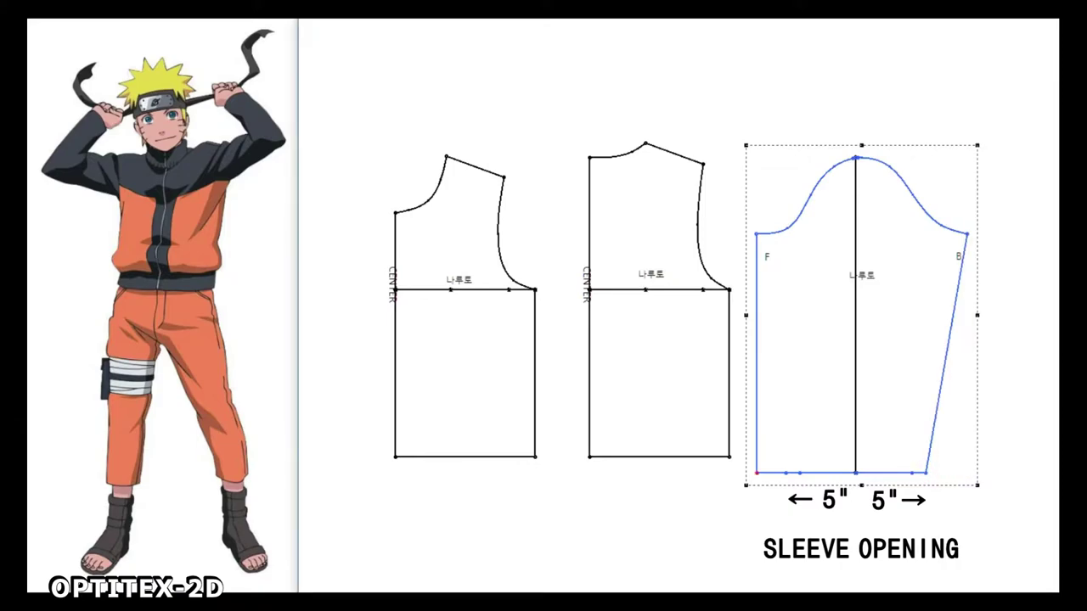
left_click_drag(770, 348, 775, 348)
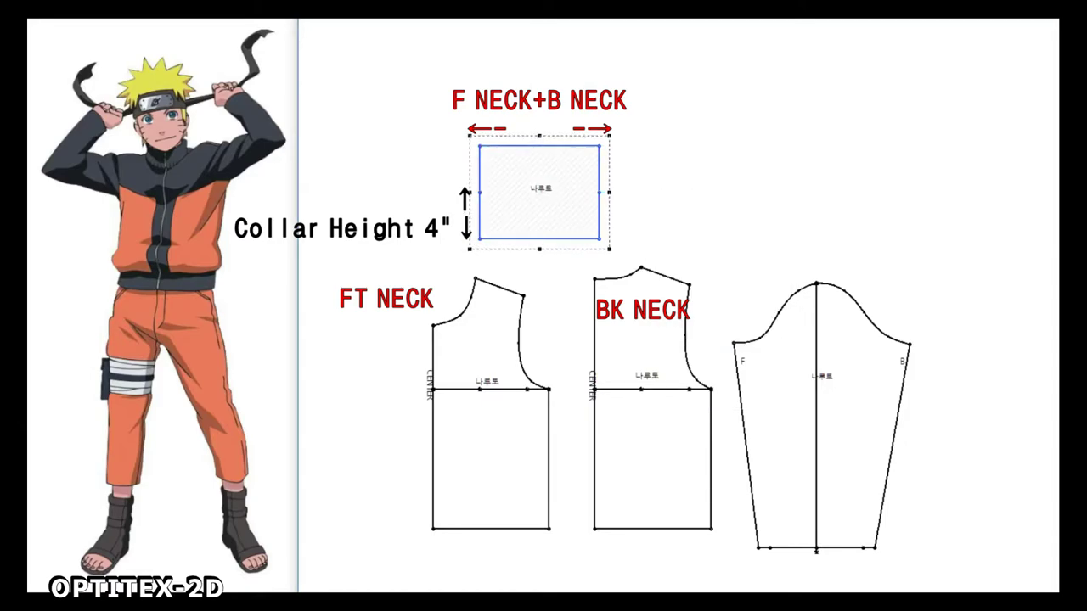
Step: Draw a horizontal centre line across the collar and narrow it with Scale X% -15.21
left_click(599, 193)
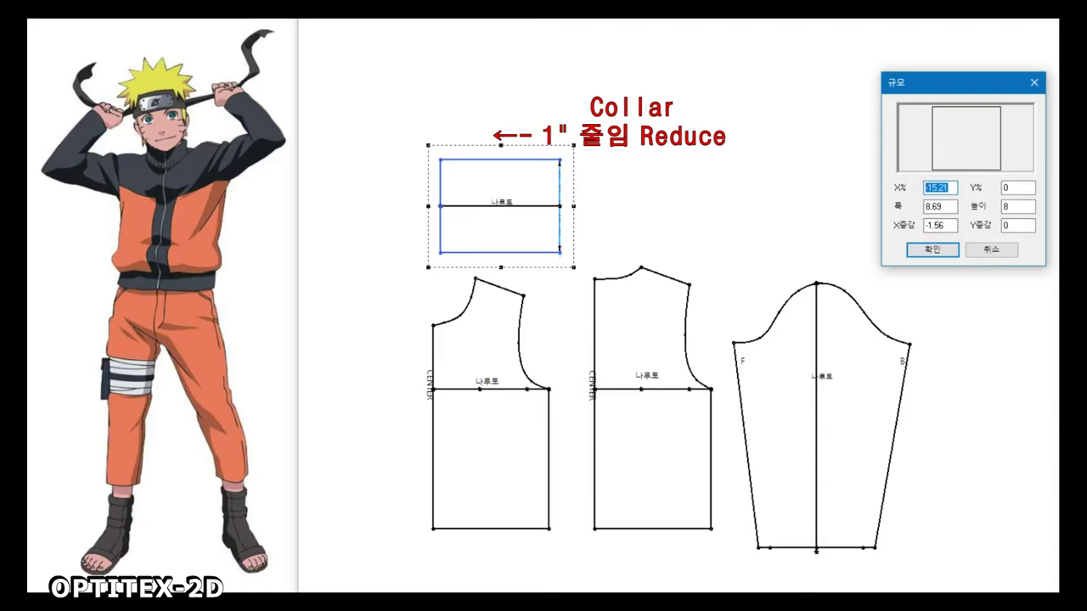
key("Return")
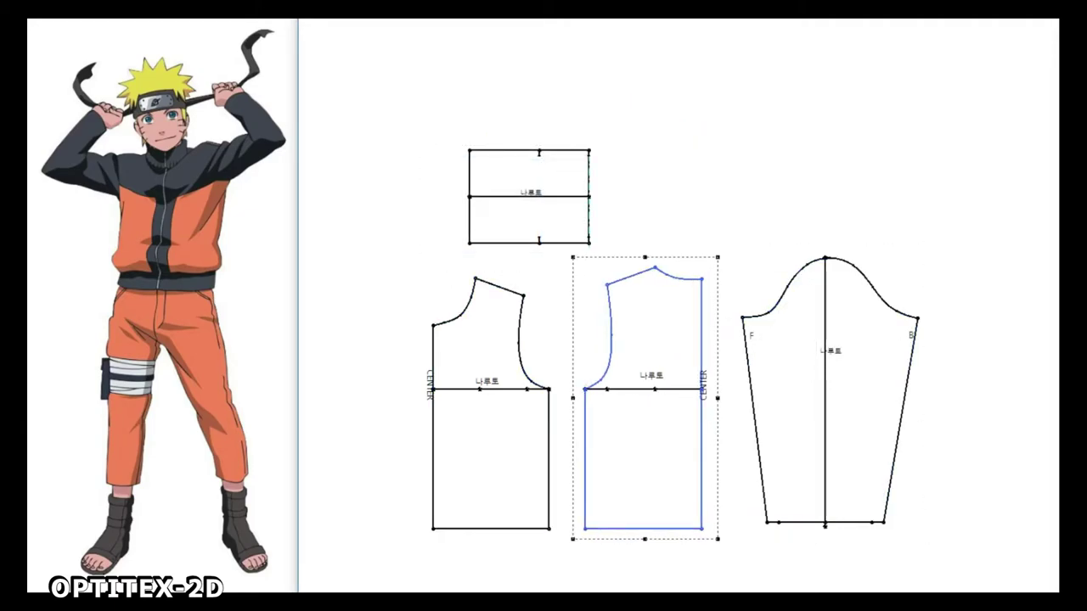
Step: Draw the 2 1/2-inch waist rib line across both bodices, adding points to the outline
left_click(549, 499)
key("Return")
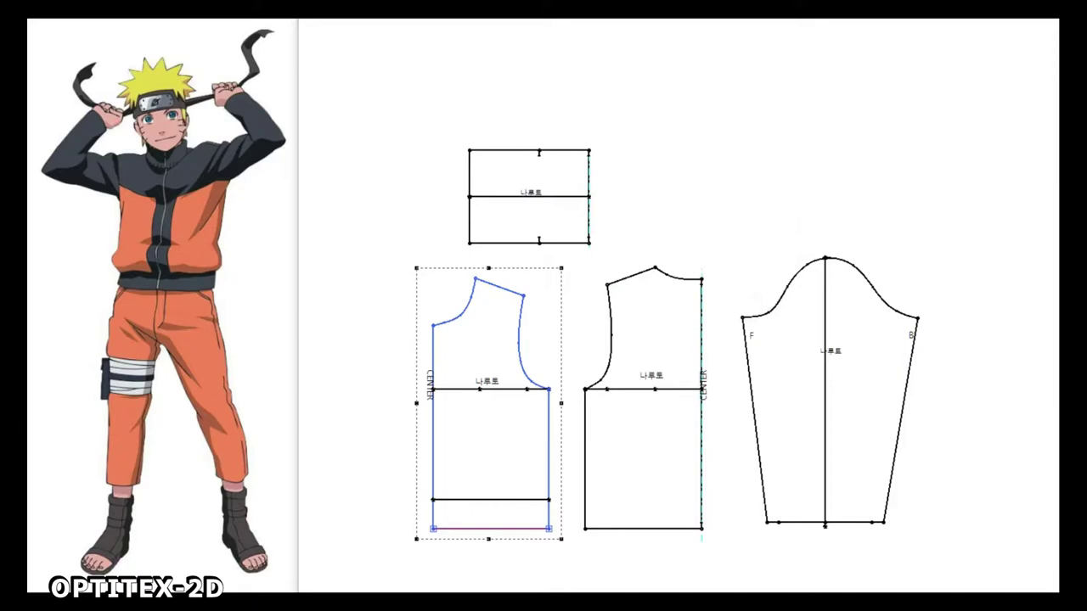
left_click(702, 499)
key("Return")
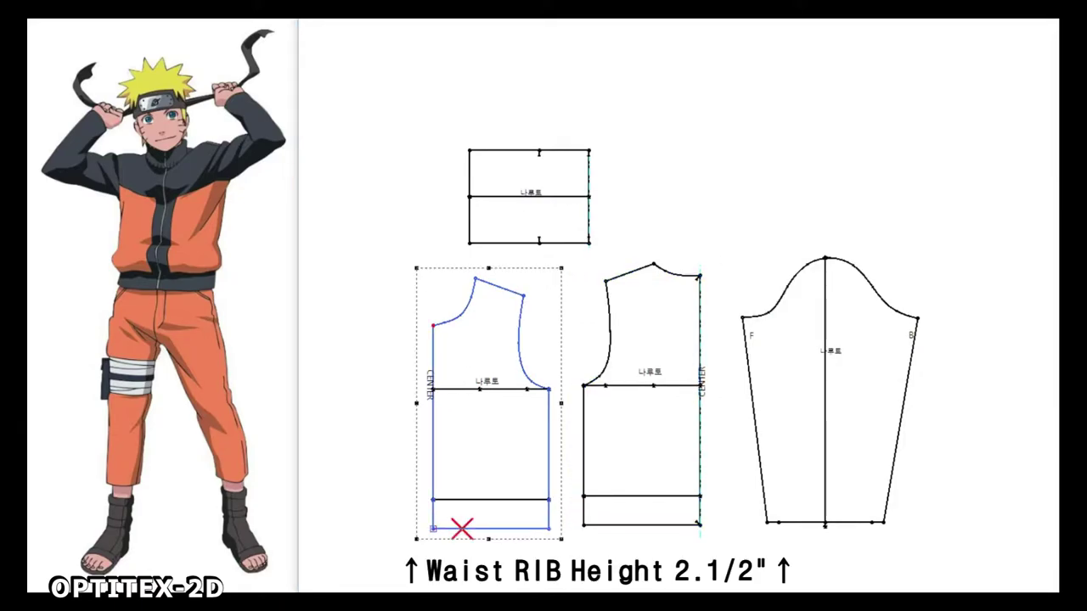
Step: Add a vertical line inside the front bodice and a line from the armhole to centre
left_click(449, 528)
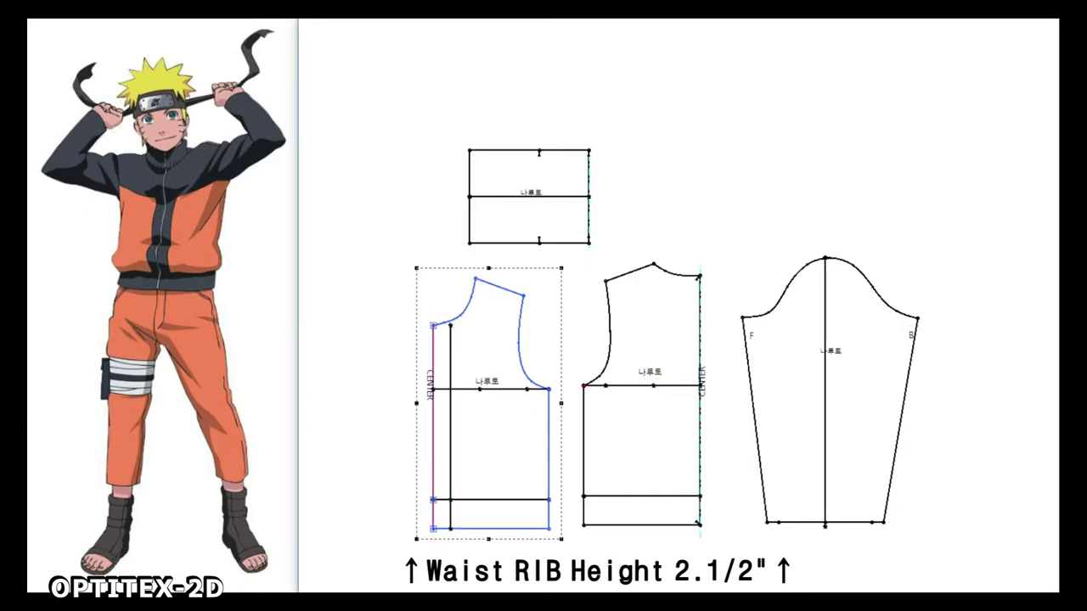
scroll(523, 454, "up", 2)
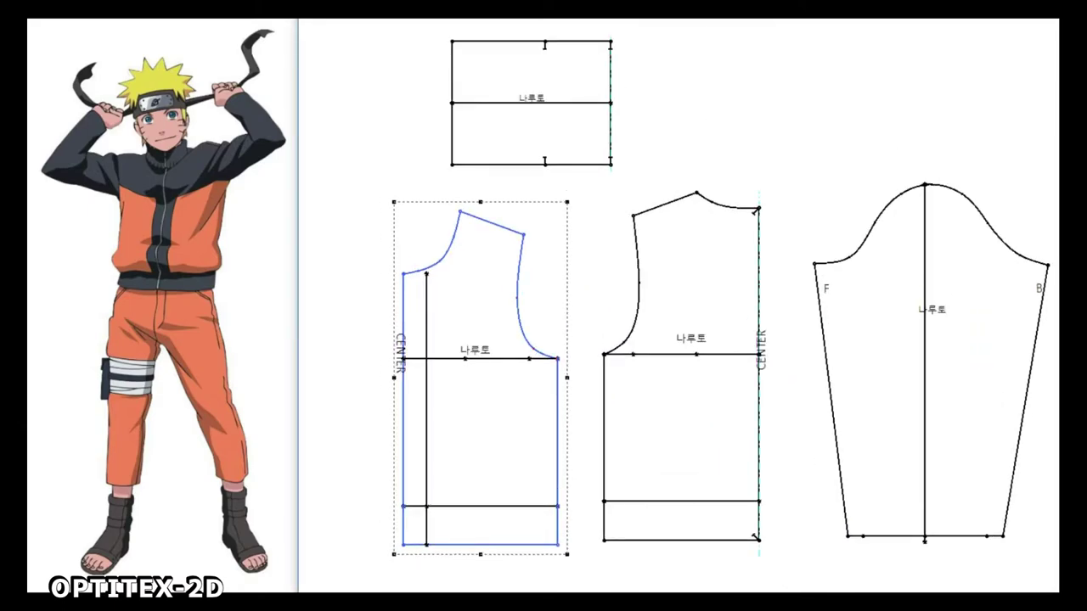
left_click(519, 322)
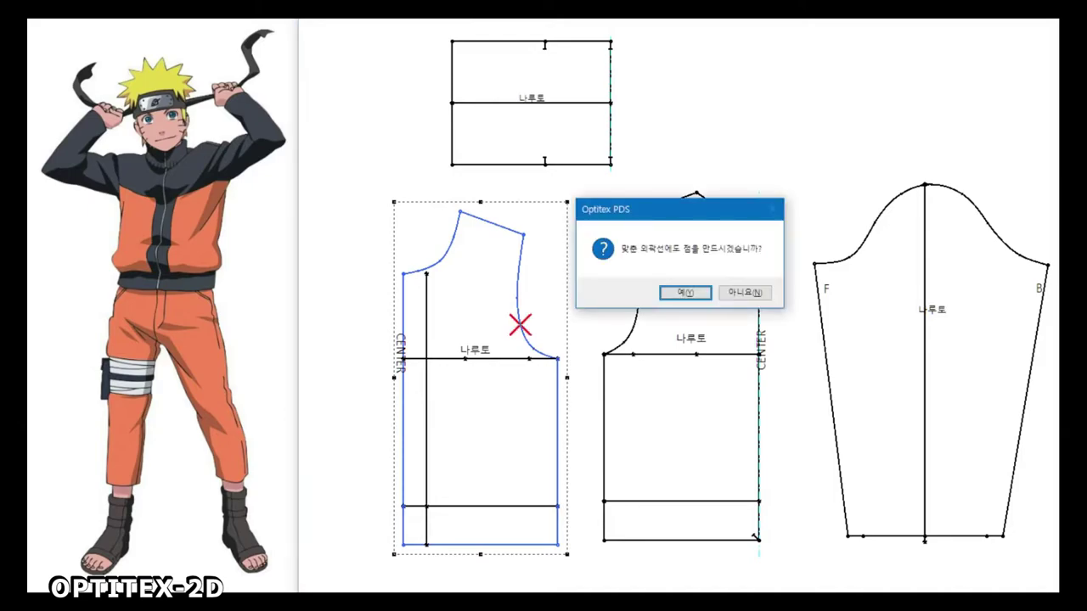
key("Return")
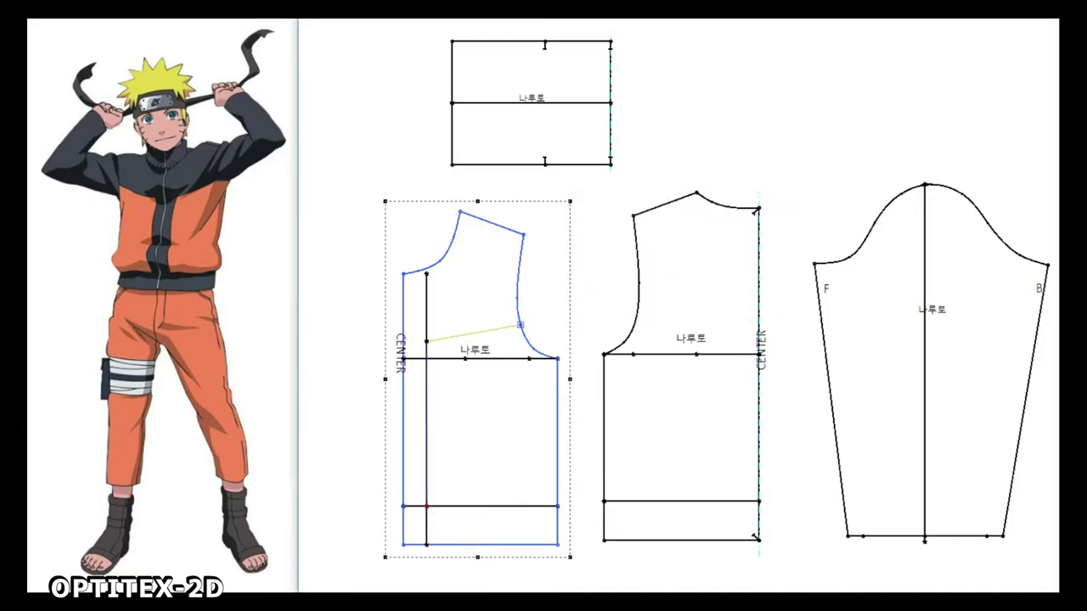
right_click(513, 270)
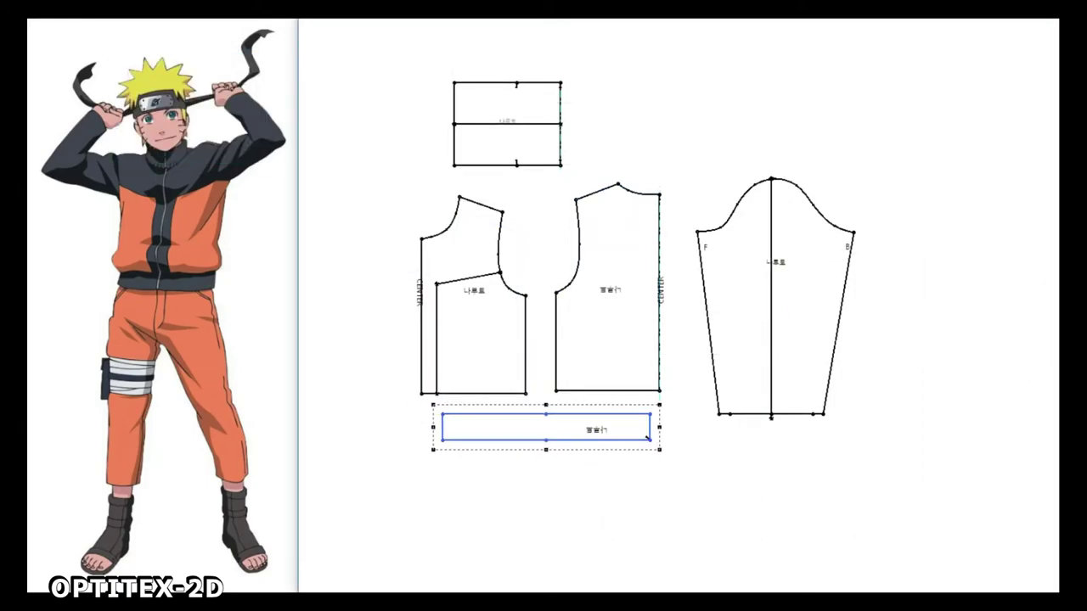
Step: Nudge the front bodice right and rotate the sleeve about its cap onto the front armhole
left_click(475, 340)
left_click_drag(476, 340, 486, 339)
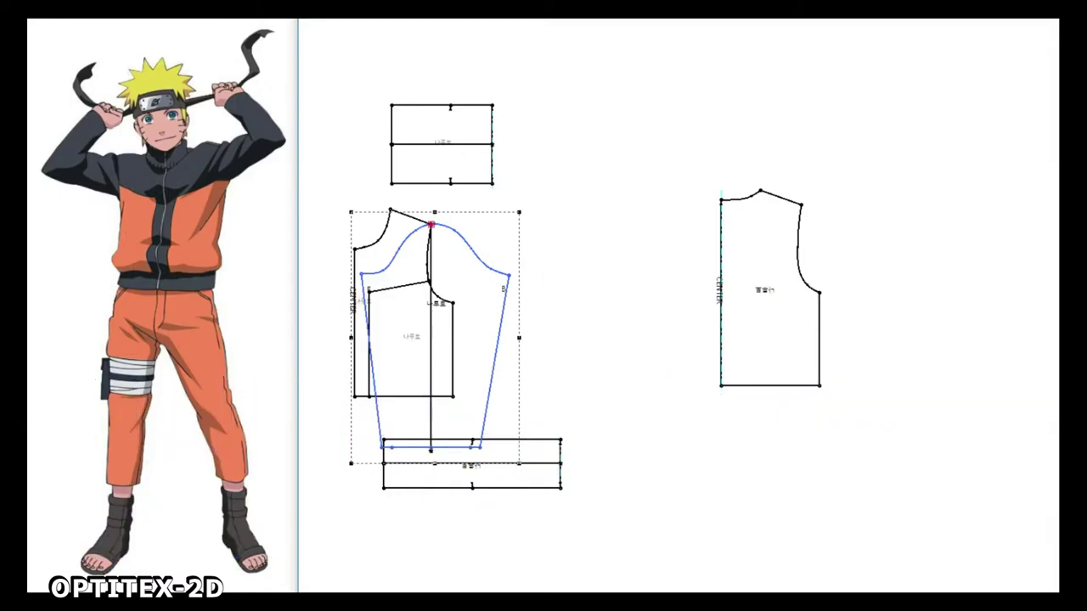
left_click(432, 224)
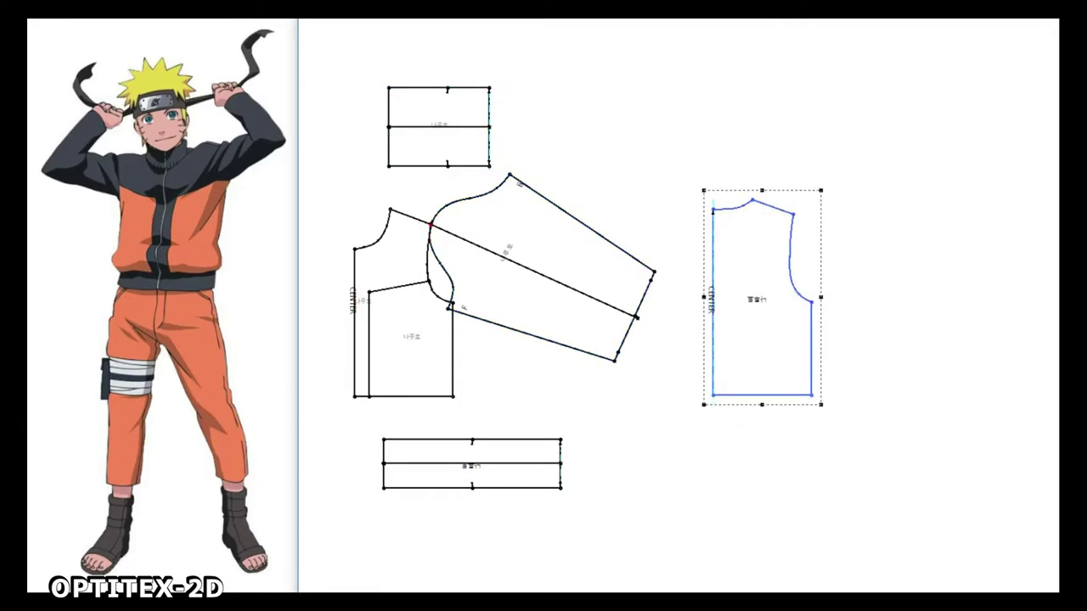
left_click(399, 340)
left_click(543, 280)
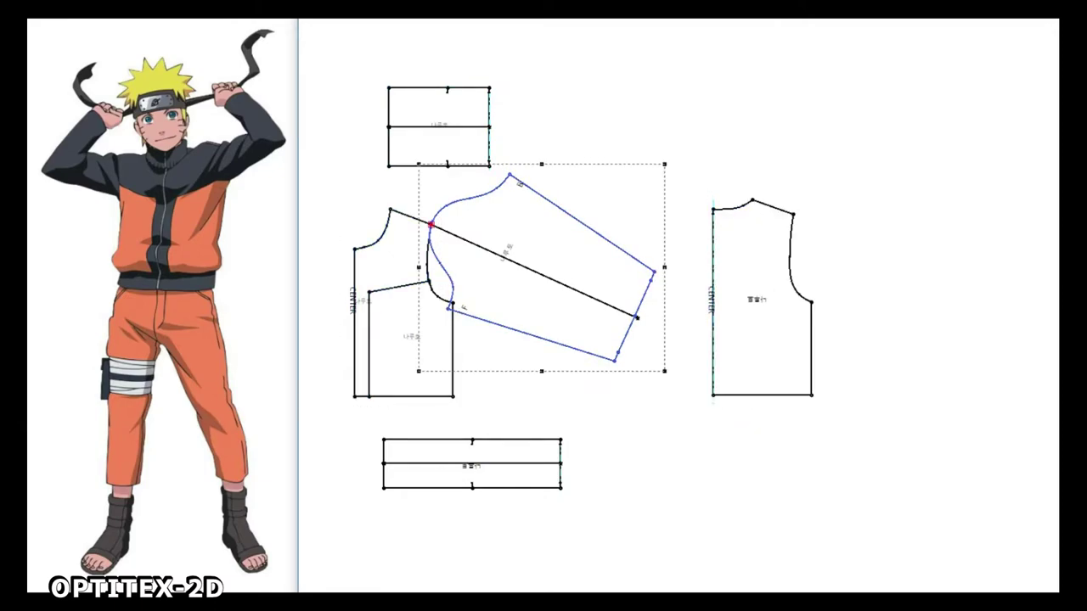
Step: Duplicate the sleeve, flip the copy, and rotate it onto the back bodice's armhole
left_click_drag(614, 360, 597, 378)
key("Return")
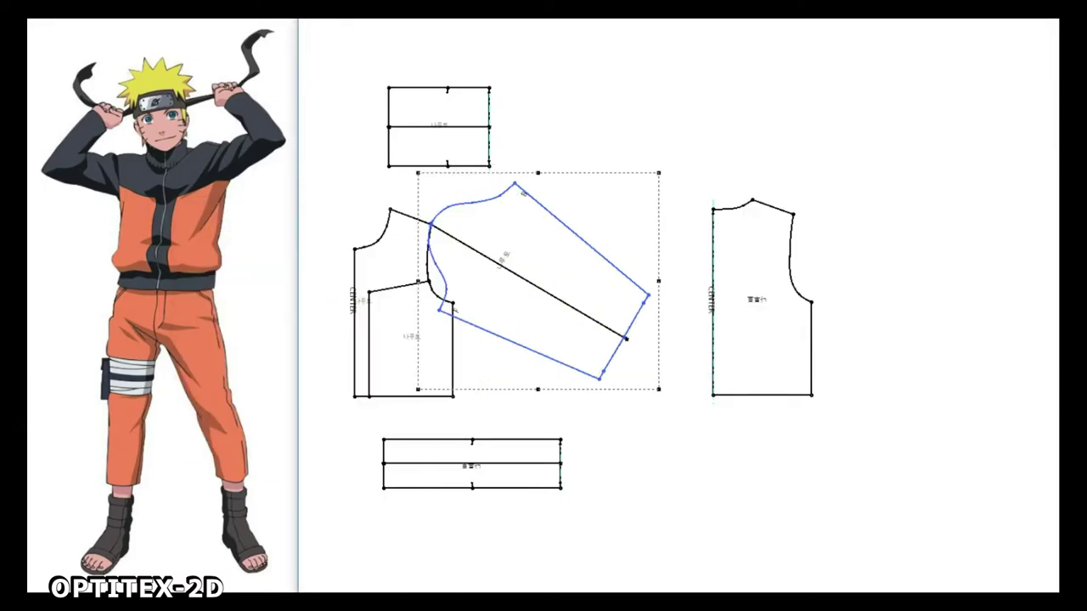
right_click(529, 260)
left_click(582, 303)
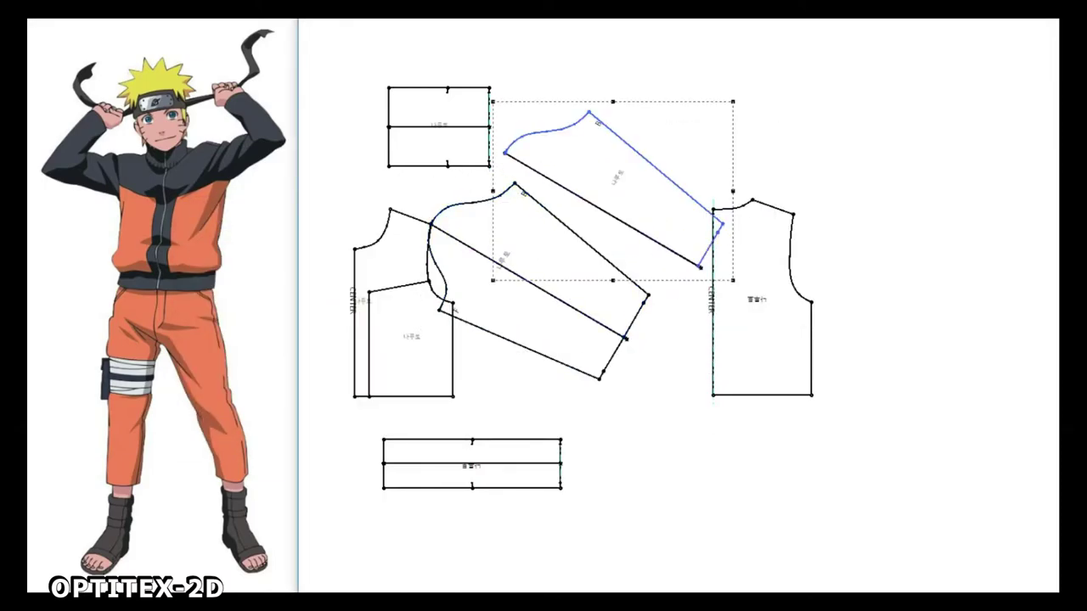
key("ctrl+h")
left_click_drag(505, 230, 432, 225)
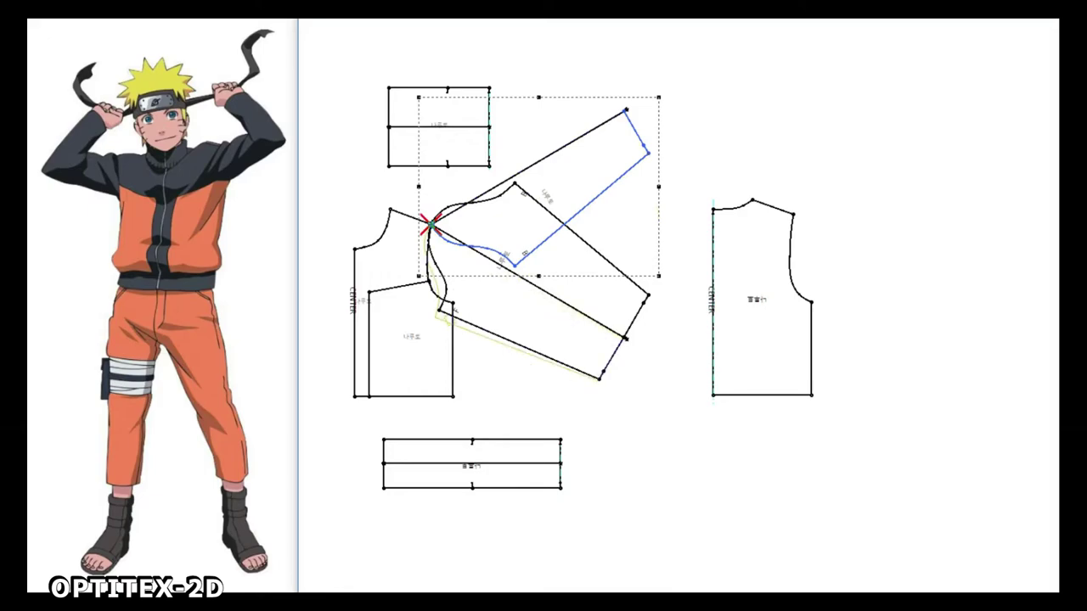
left_click_drag(646, 151, 600, 377)
left_click_drag(526, 323, 887, 312)
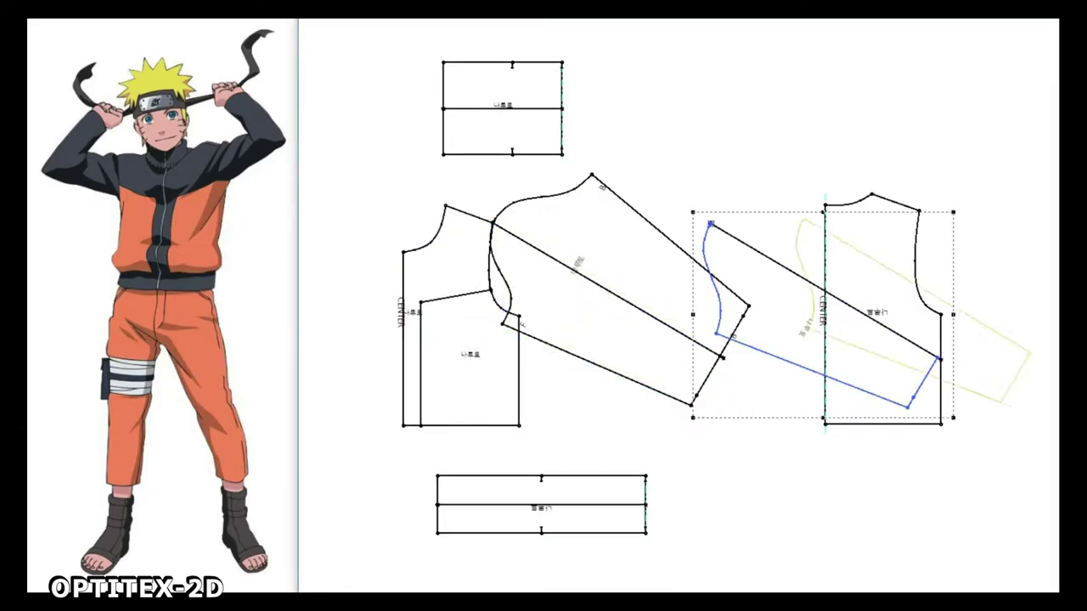
Step: Rotate the original sleeve so its cap lies along the front armhole
scroll(680, 297, "down", 2)
scroll(679, 298, "up", 2)
scroll(604, 496, "up", 1)
left_click(595, 255)
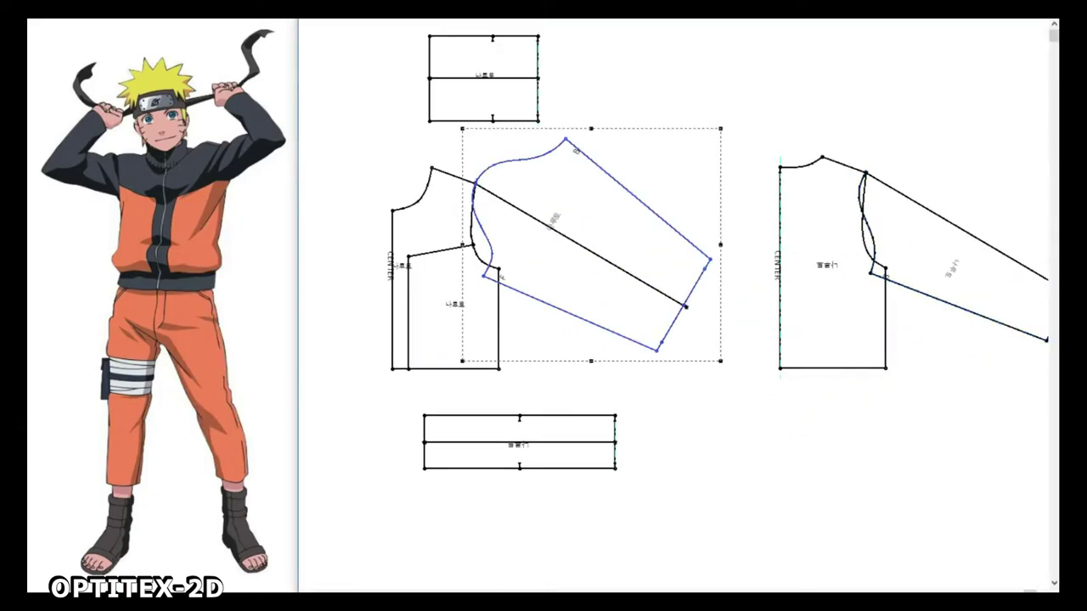
scroll(595, 382, "down", 1)
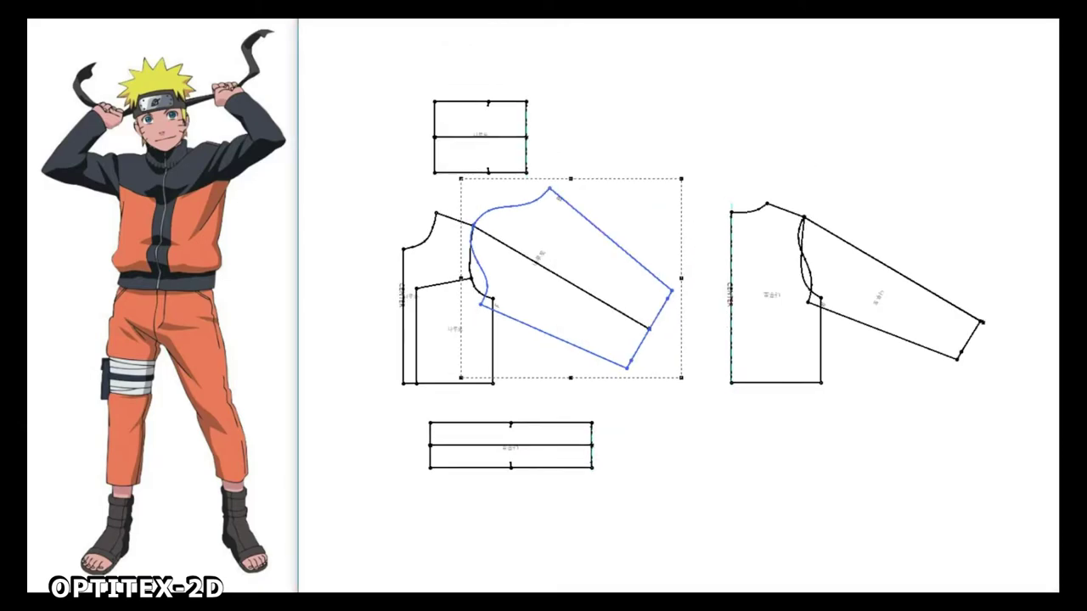
scroll(594, 382, "up", 1)
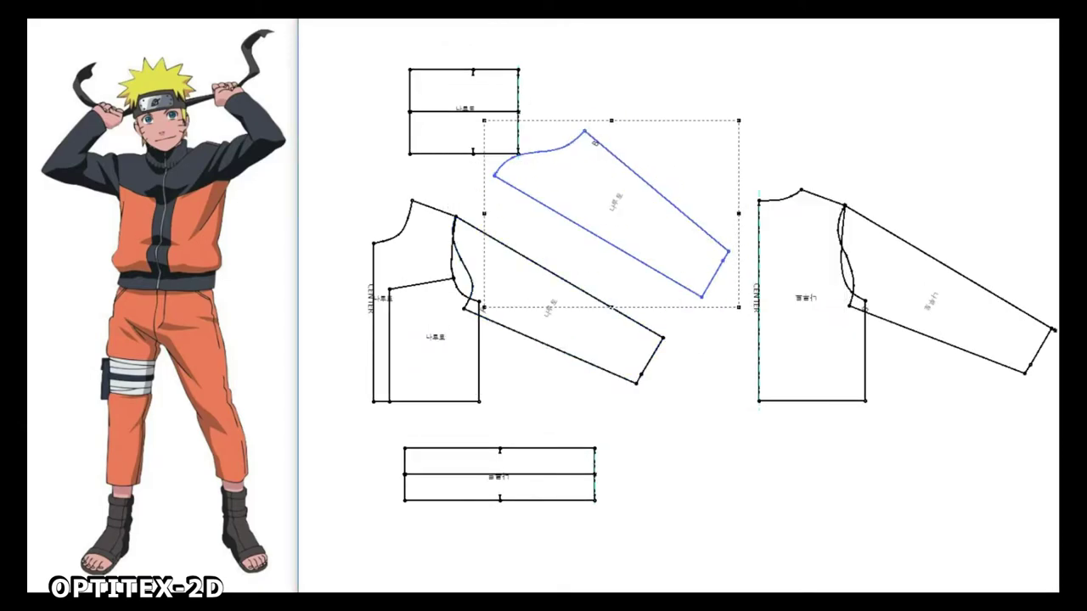
left_click_drag(572, 278, 558, 302)
scroll(560, 297, "up", 2)
scroll(475, 244, "up", 1)
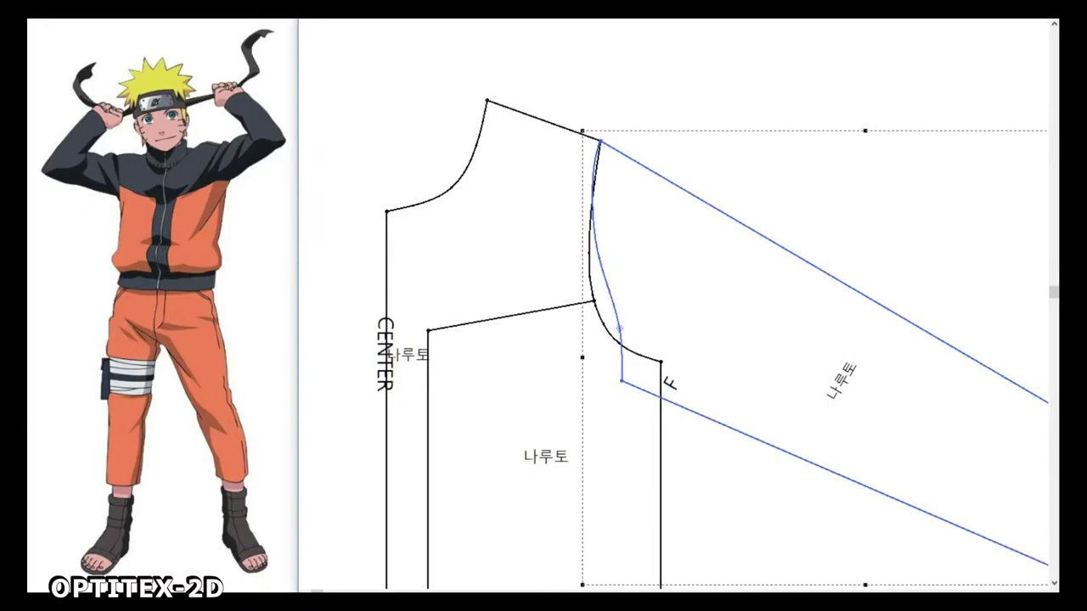
Step: Drag the sleeve-cap curve points up so the cap matches the armhole curve
scroll(566, 63, "up", 2)
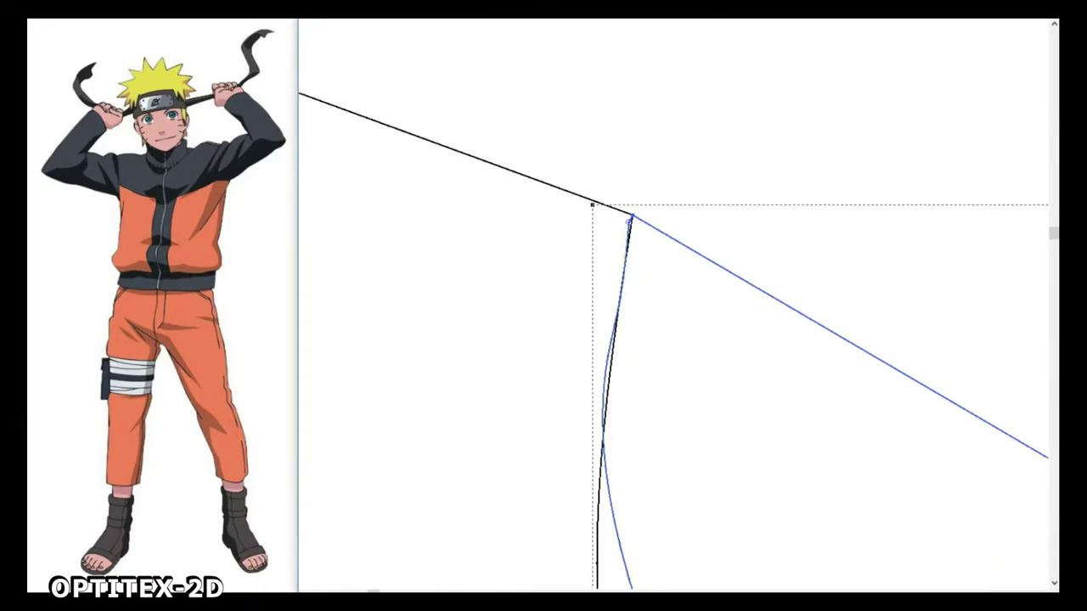
scroll(631, 298, "down", 1)
left_click_drag(569, 158, 582, 146)
scroll(674, 303, "up", 1)
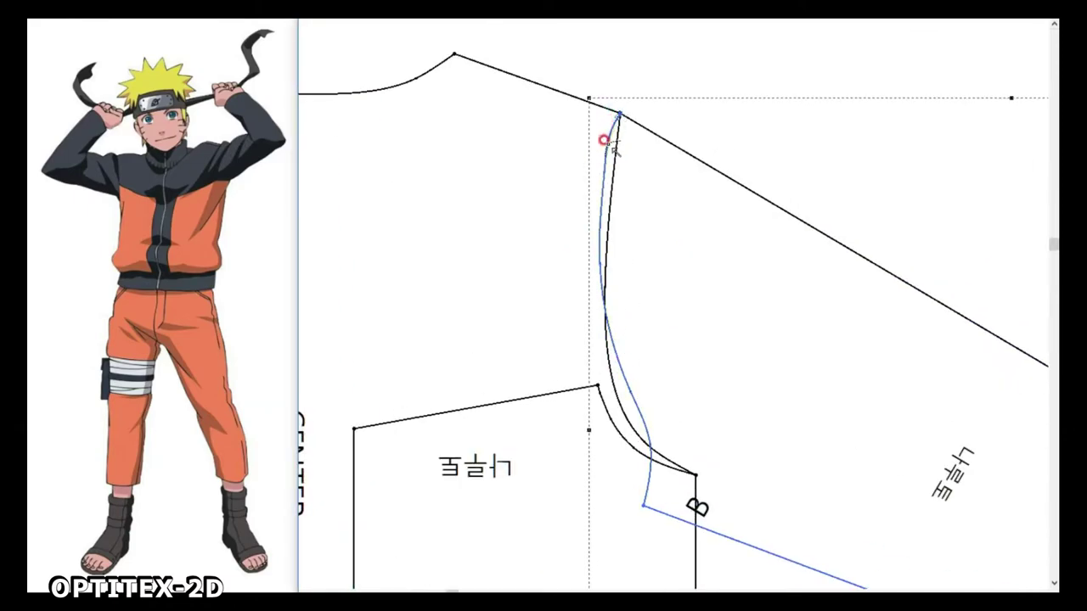
scroll(632, 170, "up", 2)
scroll(670, 291, "down", 3)
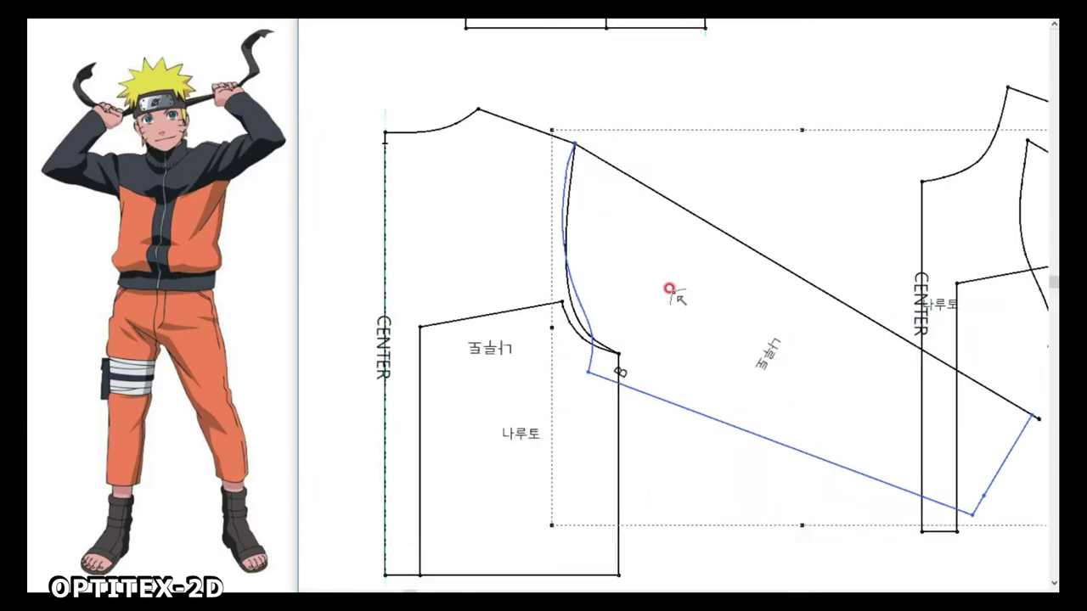
scroll(669, 290, "up", 2)
left_click_drag(616, 167, 628, 126)
Step: Move the sleeve against the bodice armhole and check the sleeve, top rectangle and front bodice
scroll(713, 351, "down", 4)
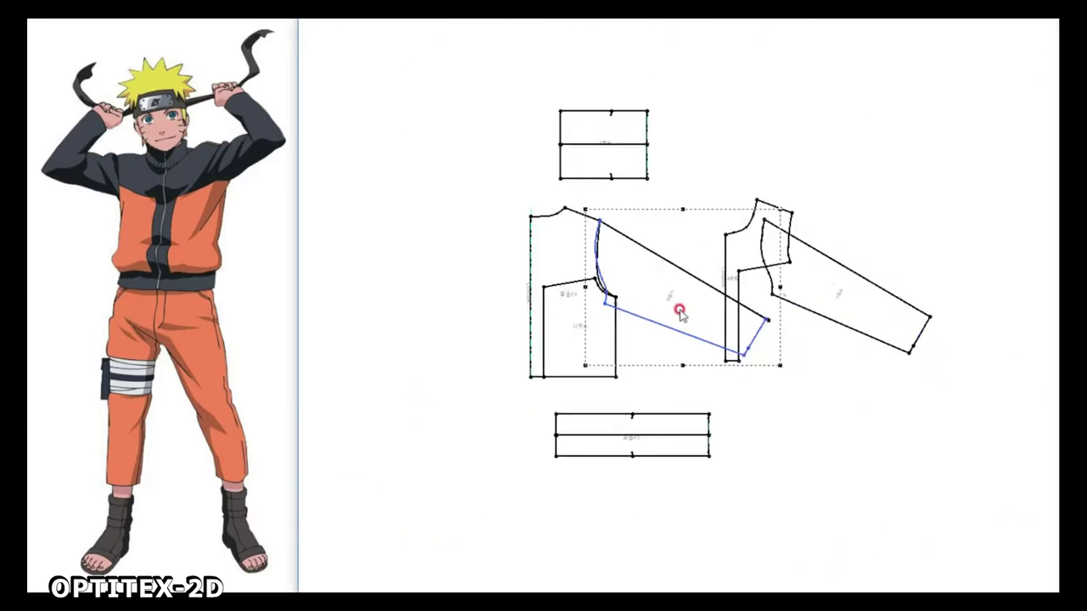
left_click_drag(680, 313, 469, 246)
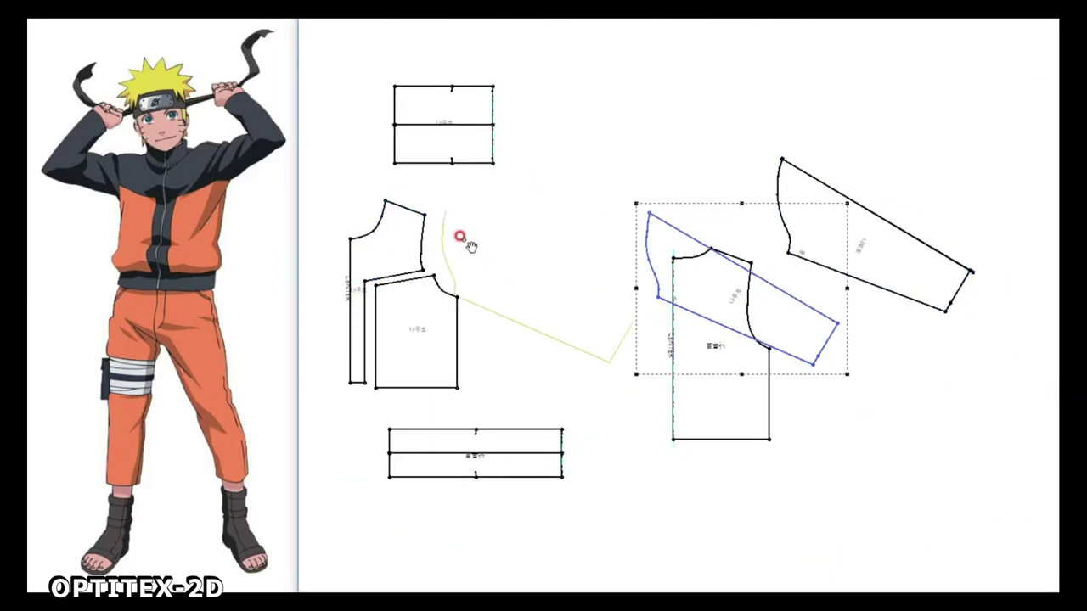
scroll(667, 303, "up", 2)
left_click(517, 303)
left_click(586, 307)
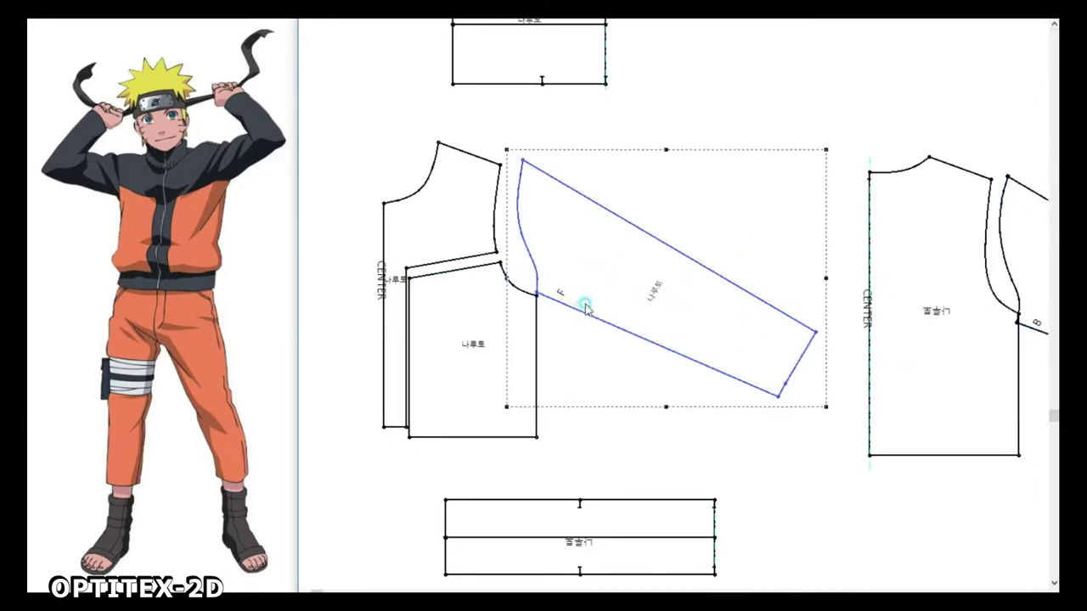
scroll(691, 311, "down", 3)
left_click(728, 335)
scroll(728, 334, "up", 1)
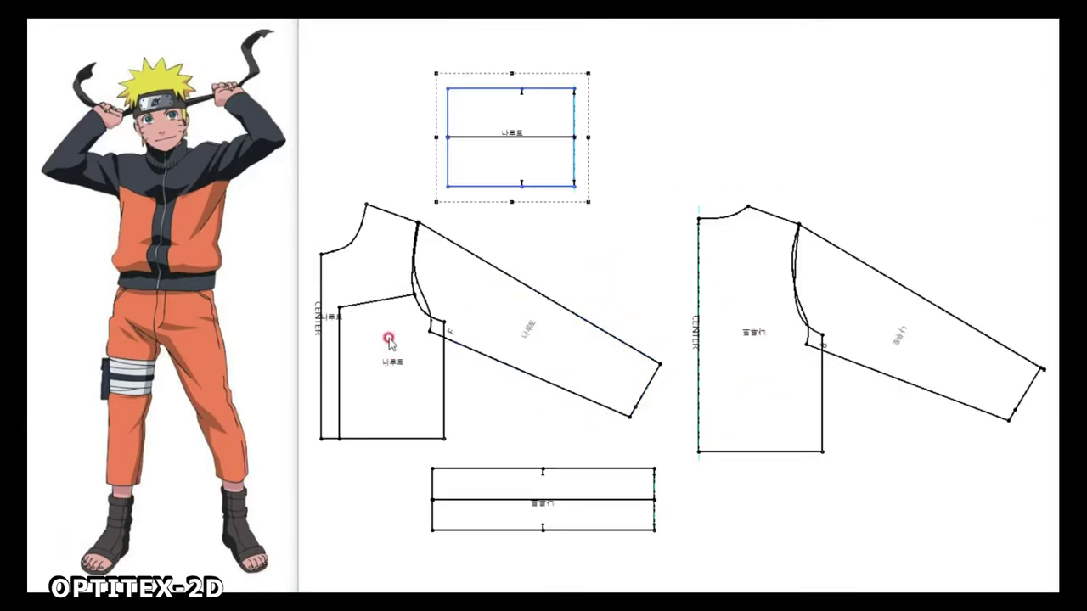
left_click(408, 310)
Step: Draw a chest line on the front bodice from a new armhole point to centre front
scroll(675, 307, "up", 3)
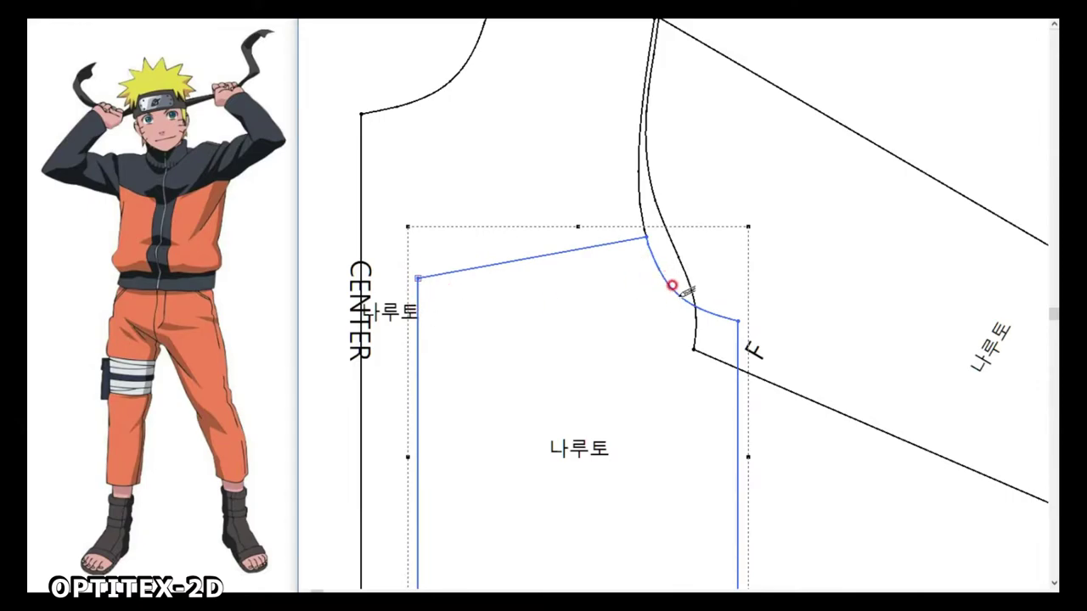
left_click(671, 289)
left_click(671, 288)
left_click(698, 291)
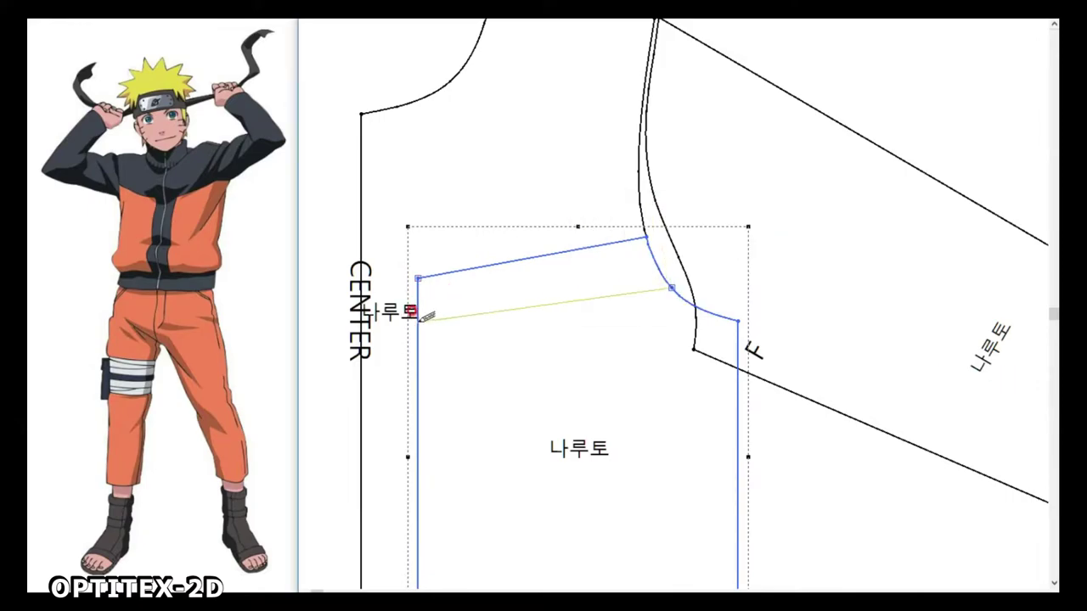
left_click(418, 297)
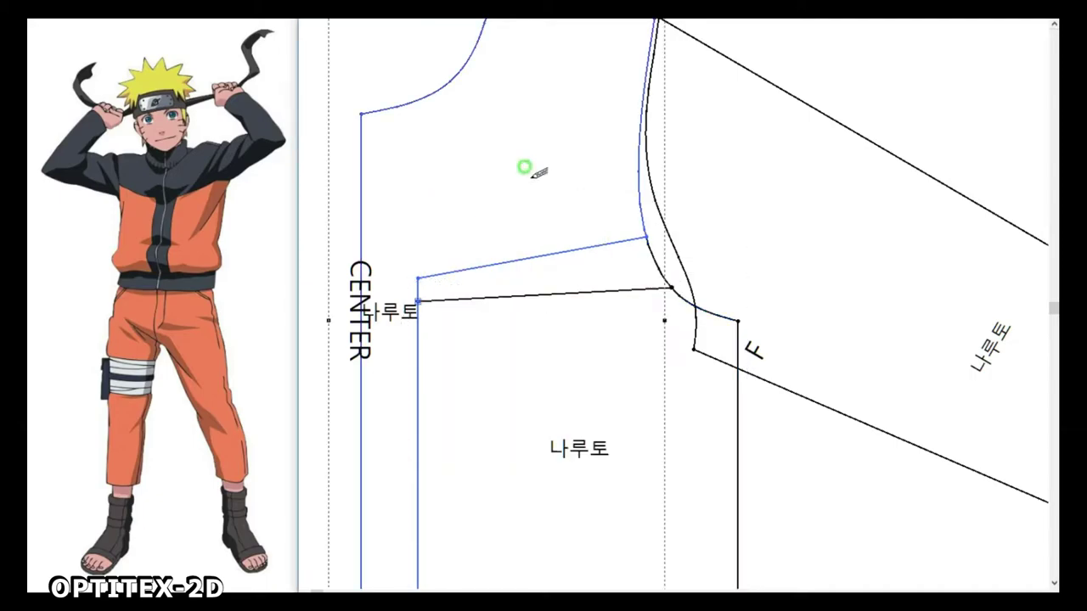
right_click(535, 173)
left_click(544, 181)
Step: Shift the front bodice slightly up-left and bring the back bodice over beside it
scroll(537, 181, "down", 3)
left_click(752, 175)
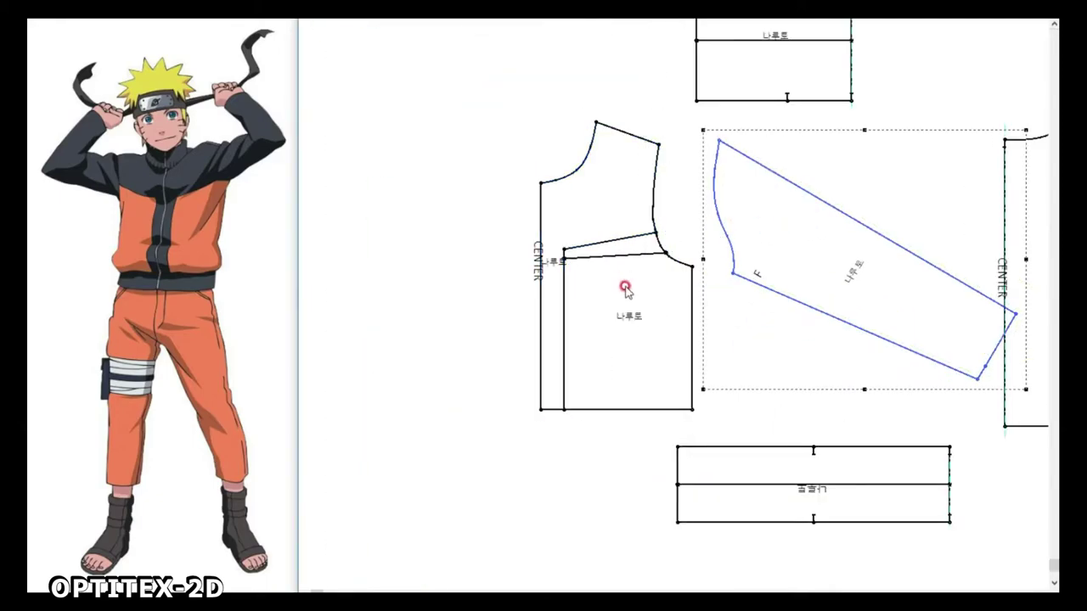
left_click(625, 286)
left_click_drag(610, 195, 595, 169)
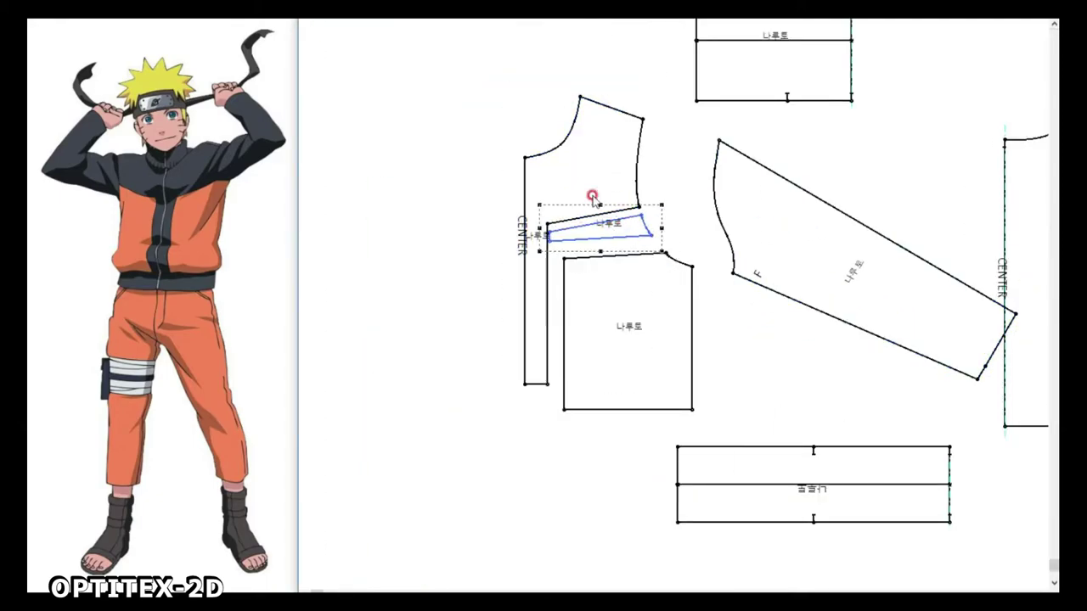
scroll(927, 202, "down", 2)
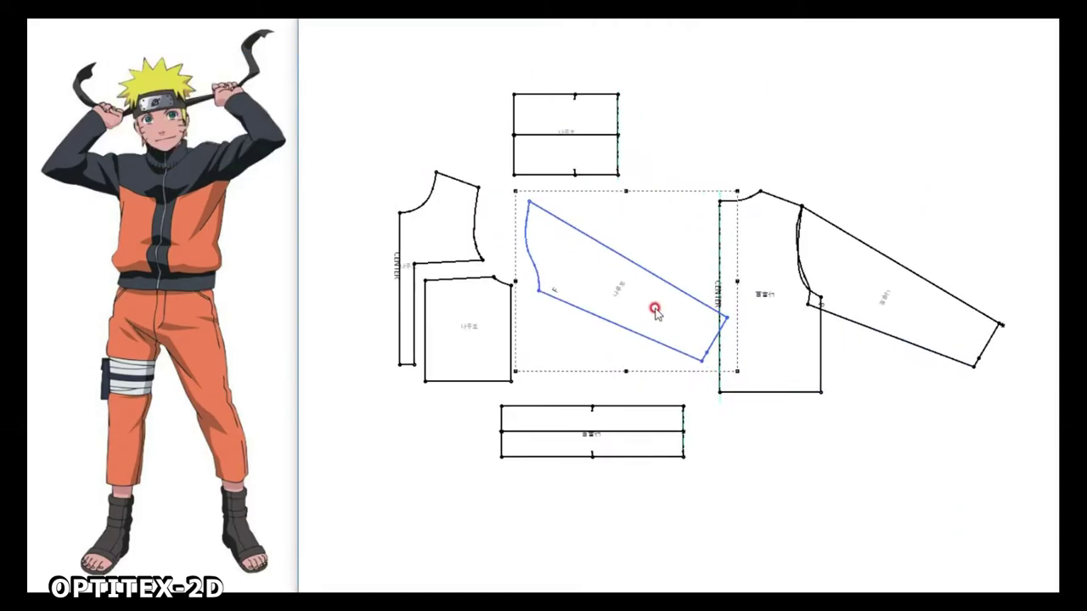
left_click_drag(735, 280, 501, 286)
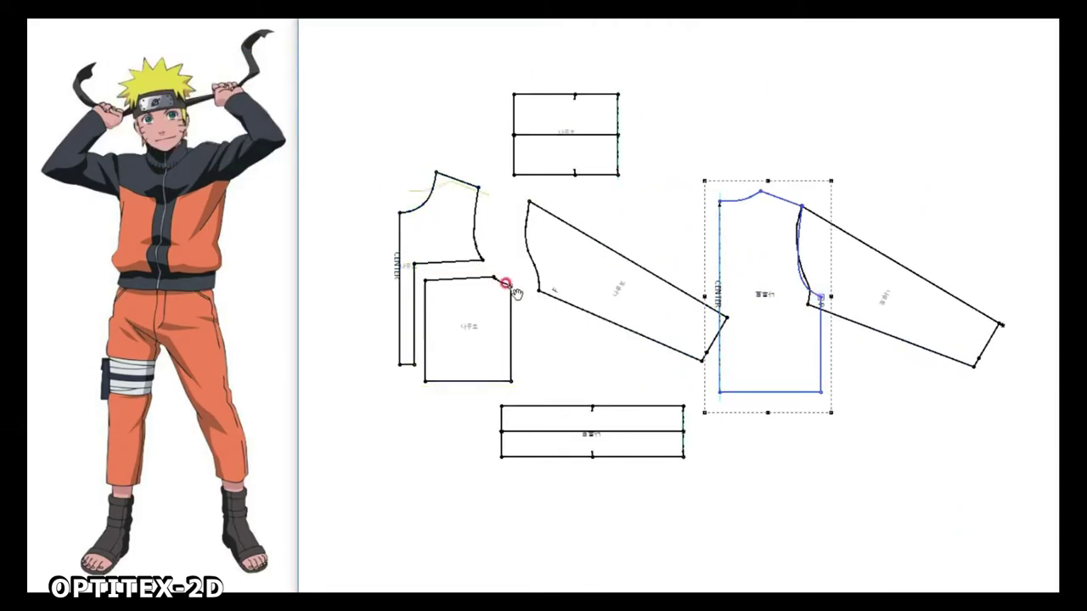
scroll(487, 286, "up", 3)
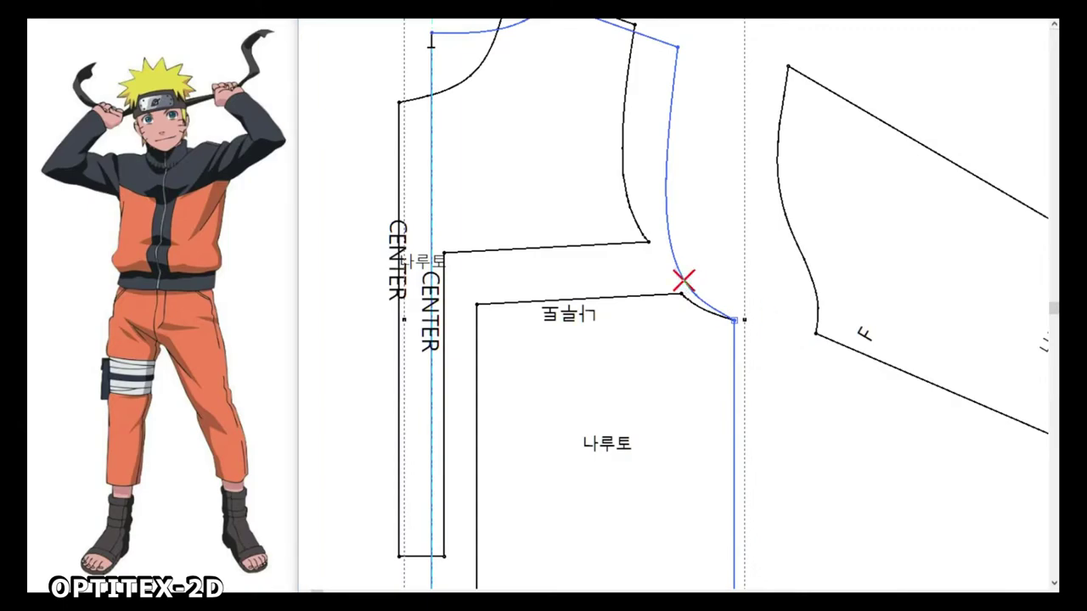
Step: Draw a matching chest line on the back bodice from the armhole to the centre
left_click(686, 282)
left_click(689, 294)
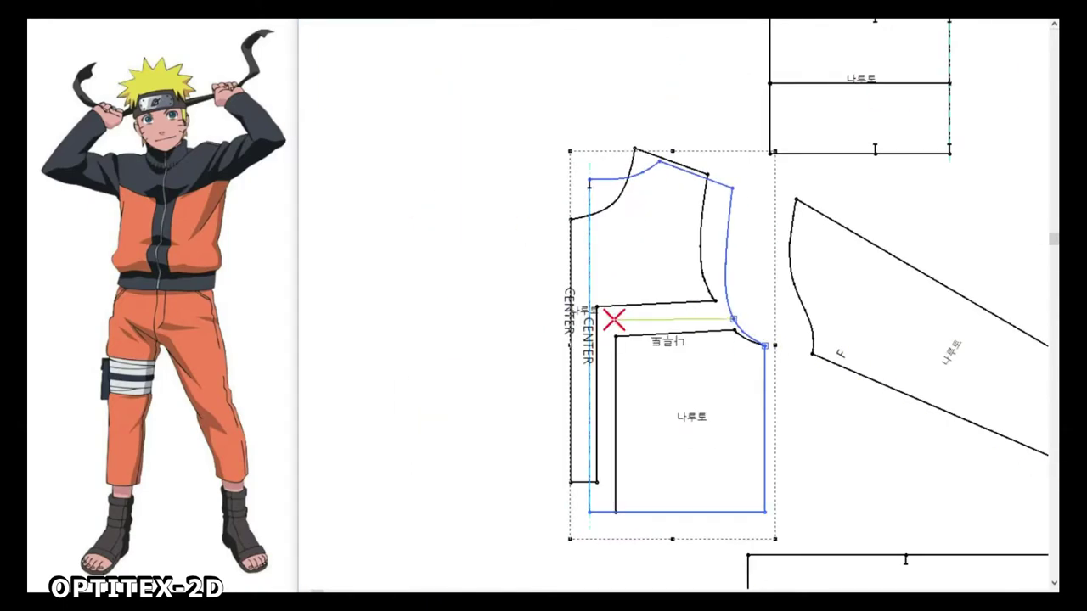
left_click(614, 317)
right_click(602, 216)
left_click(655, 419)
right_click(618, 207)
left_click(670, 219)
left_click_drag(885, 314, 692, 342)
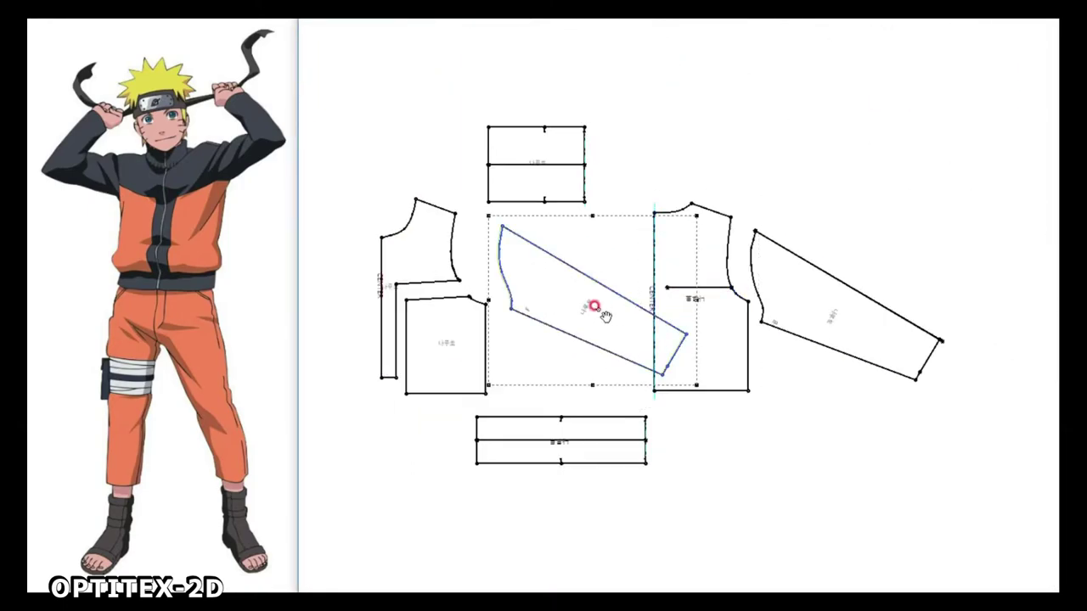
scroll(728, 296, "up", 2)
Step: Extend the back inner line to the edge, split the back bodice, and align the front sleeve
right_click(723, 244)
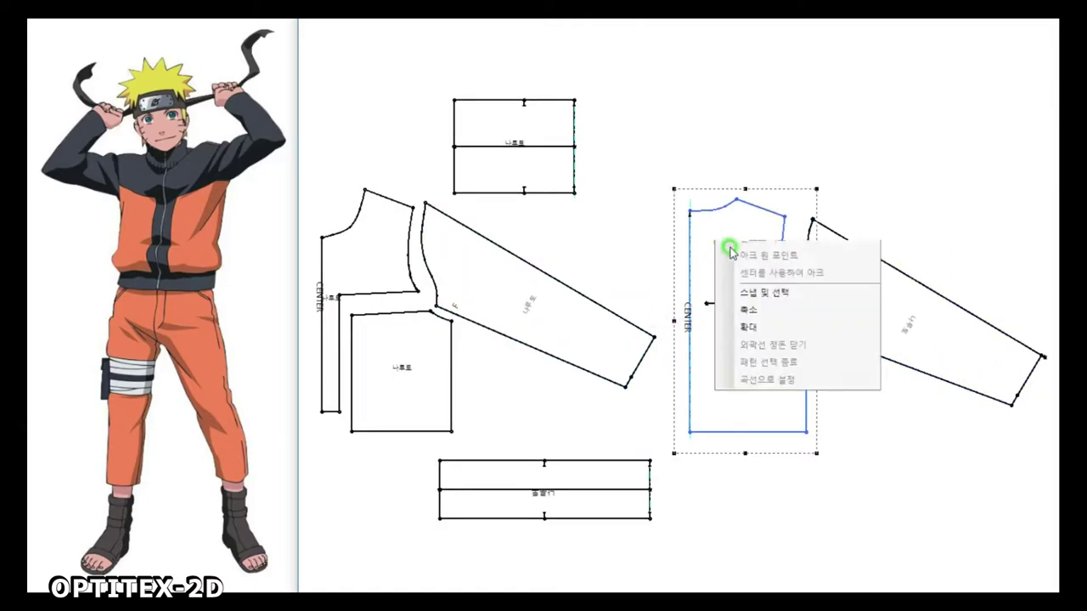
left_click(756, 308)
left_click(746, 268)
left_click(752, 301)
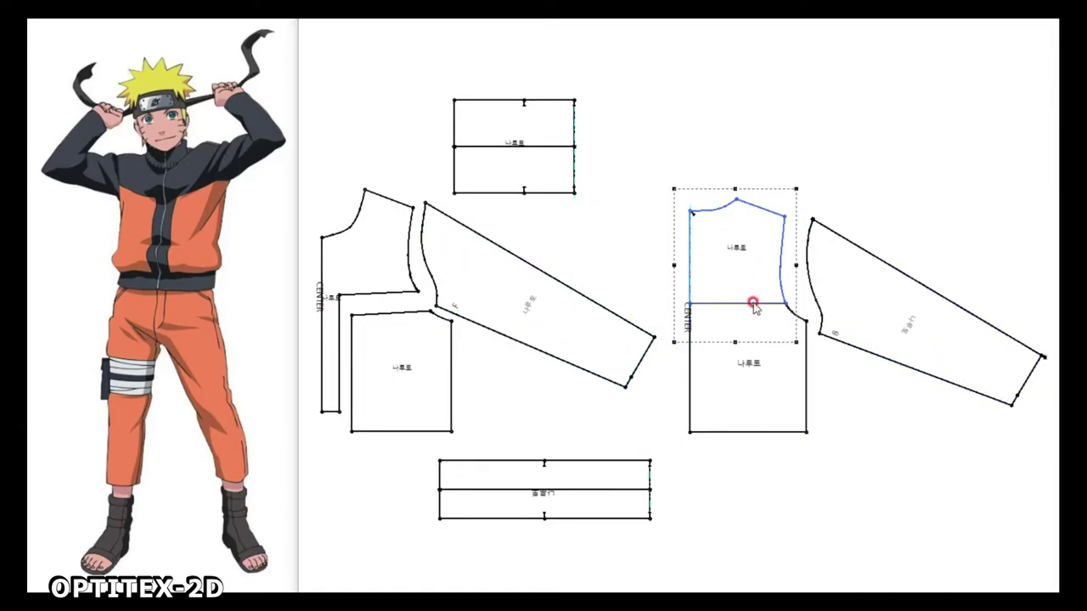
left_click(866, 111)
left_click(450, 259)
left_click_drag(424, 205, 411, 209)
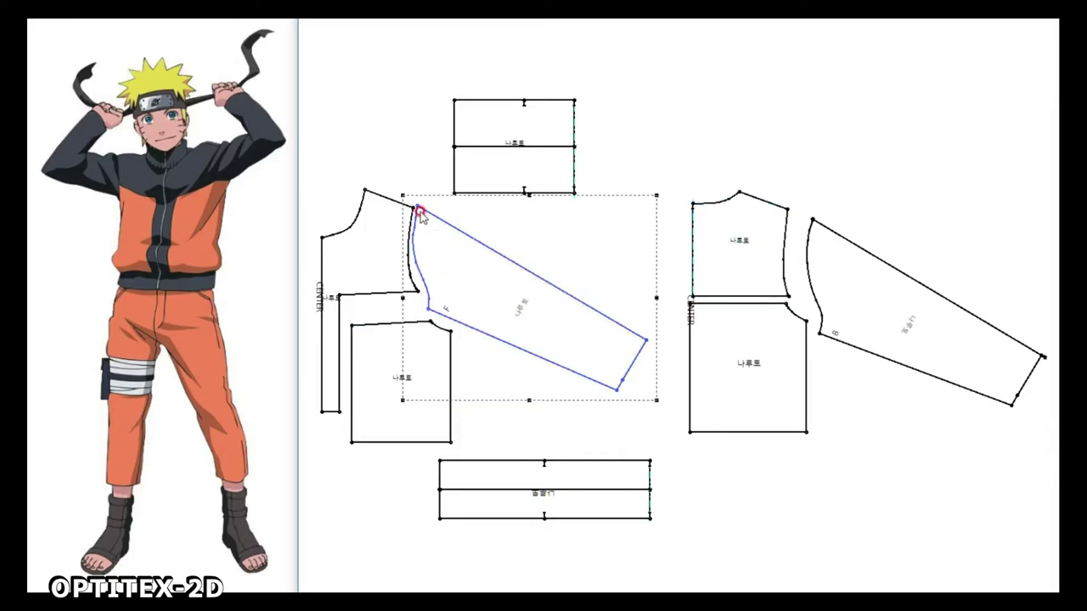
Step: Tuck the lower bodice piece up, bring the sleeve cap to the shoulder, and reshape its curve
left_click(417, 326)
left_click_drag(432, 315, 436, 300)
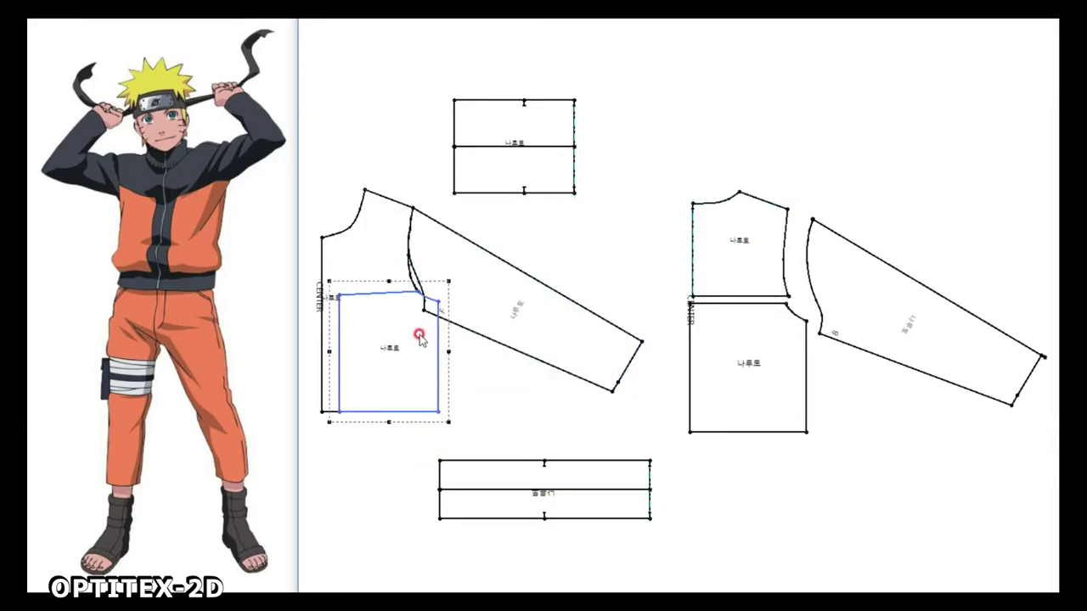
scroll(686, 294, "up", 1)
scroll(672, 301, "up", 1)
left_click(649, 278)
scroll(668, 307, "up", 1)
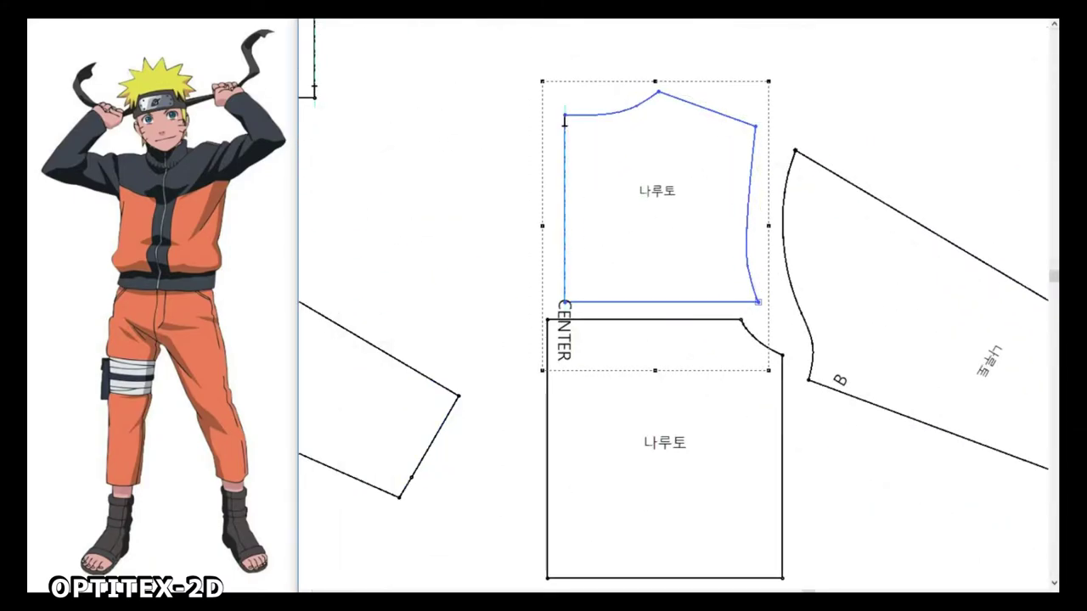
left_click_drag(789, 149, 755, 126)
scroll(696, 293, "up", 2)
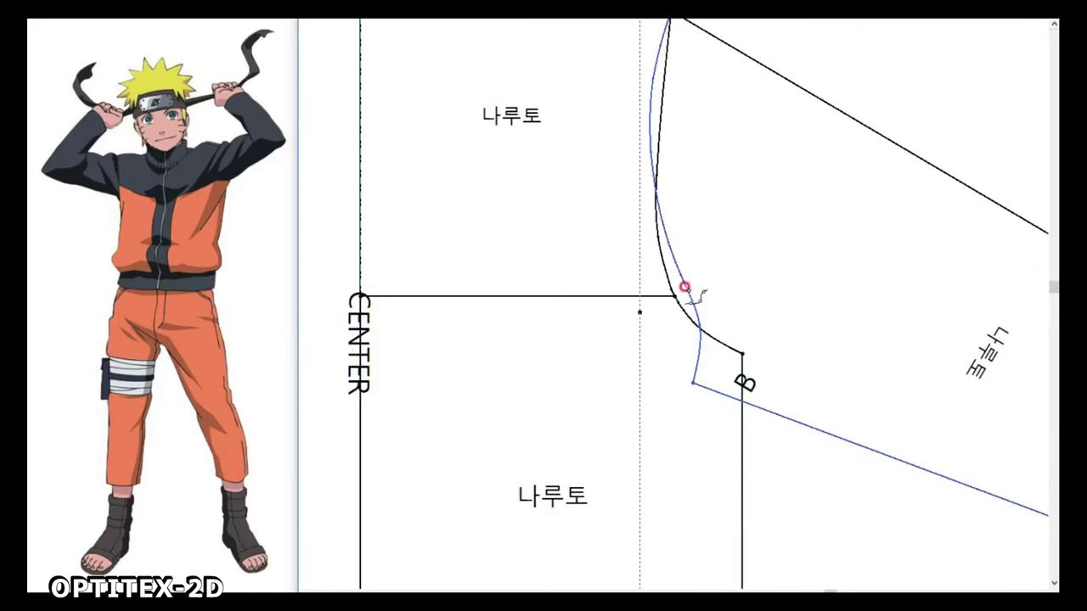
left_click_drag(679, 273, 676, 301)
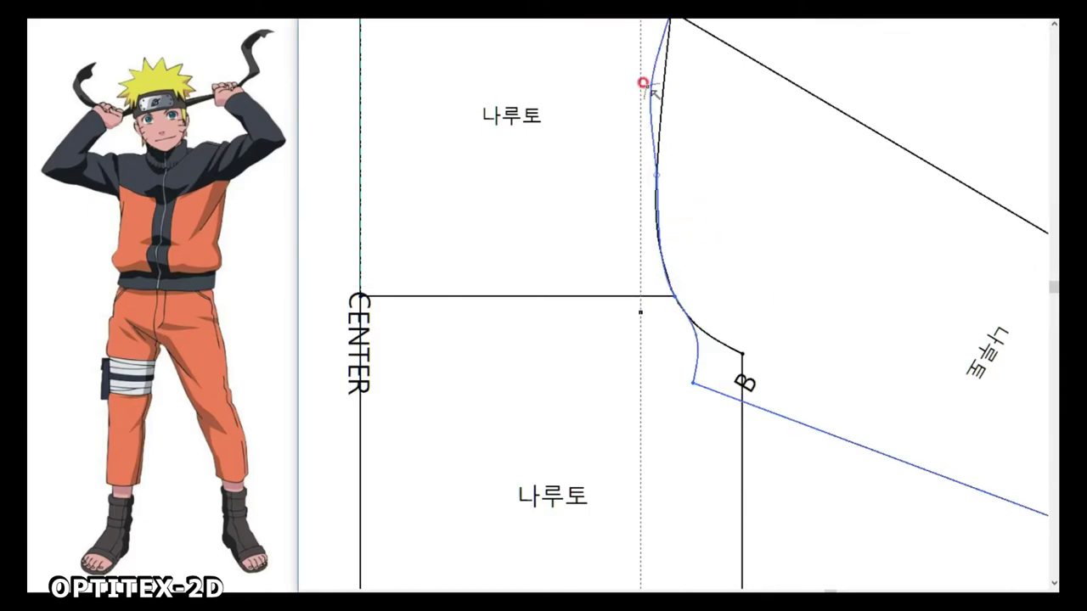
Step: Shift the sleeve closer to the bodice and undo the two unwanted sleeve-cap curve edits
scroll(643, 102, "down", 2)
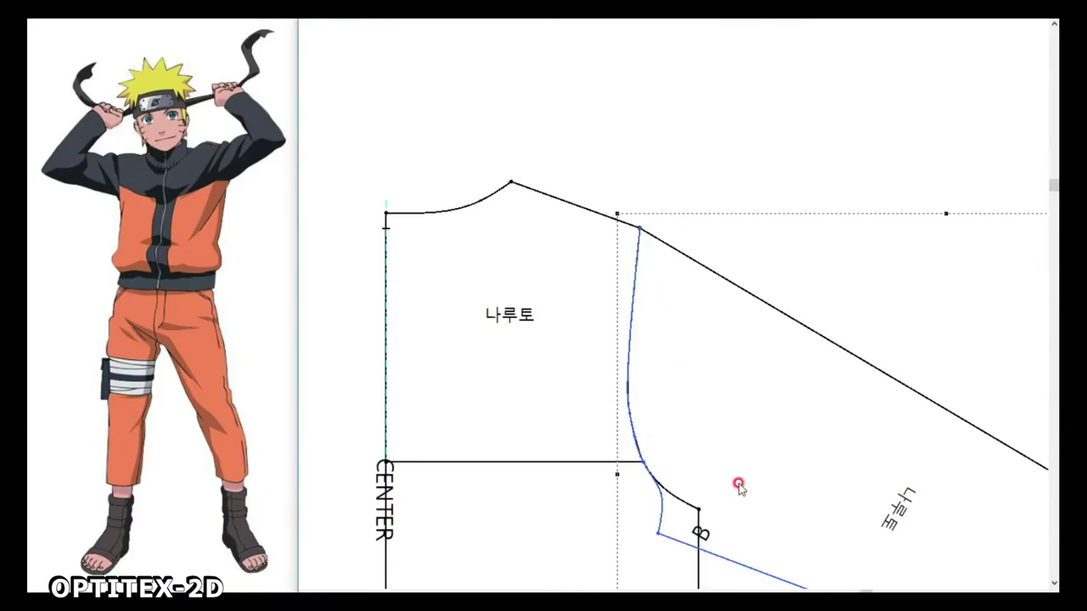
scroll(738, 484, "down", 3)
scroll(561, 303, "up", 2)
scroll(747, 254, "down", 1)
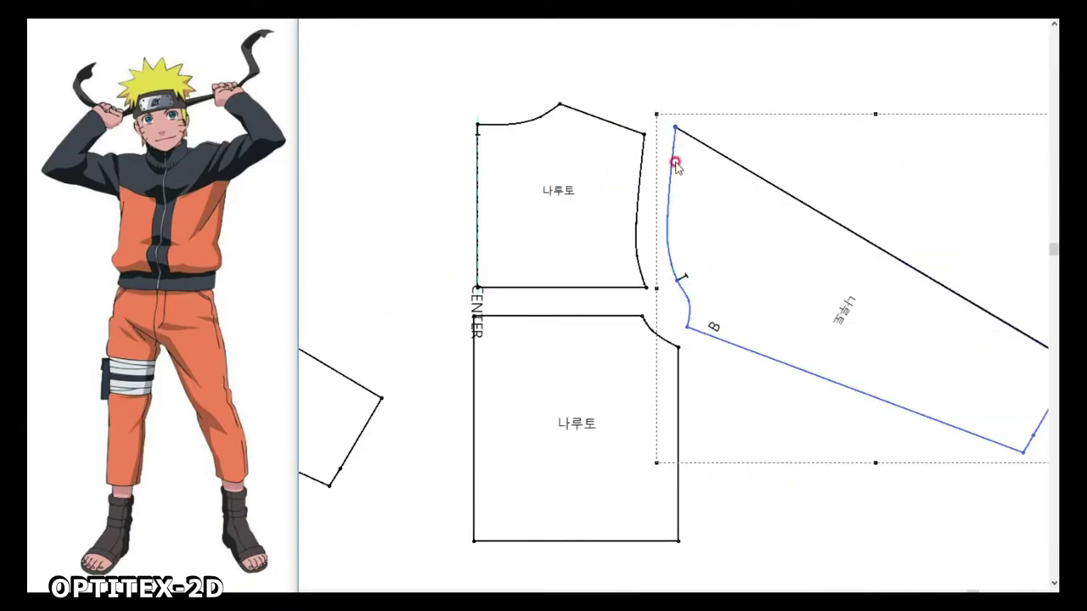
left_click_drag(675, 163, 584, 189)
left_click(606, 189)
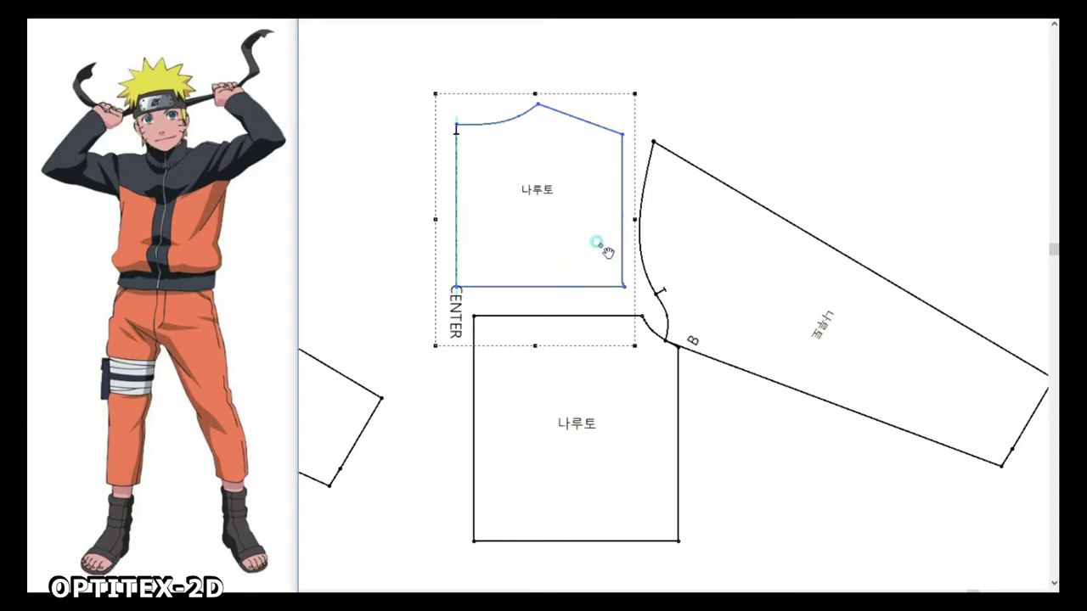
scroll(649, 314, "down", 1)
scroll(802, 316, "up", 2)
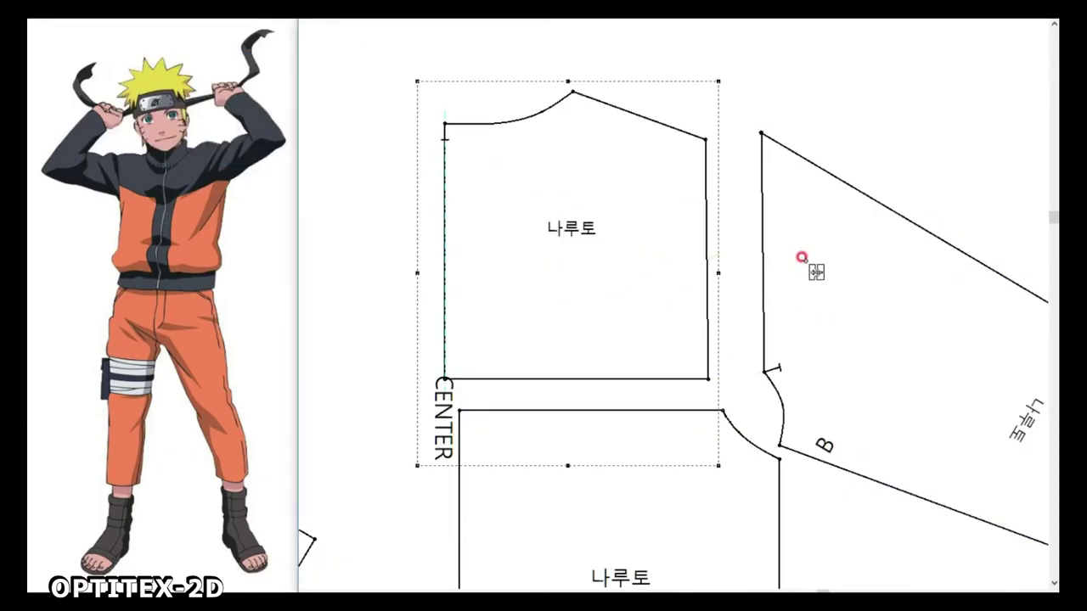
scroll(801, 257, "down", 1)
scroll(711, 281, "down", 2)
scroll(679, 310, "up", 3)
left_click(637, 286)
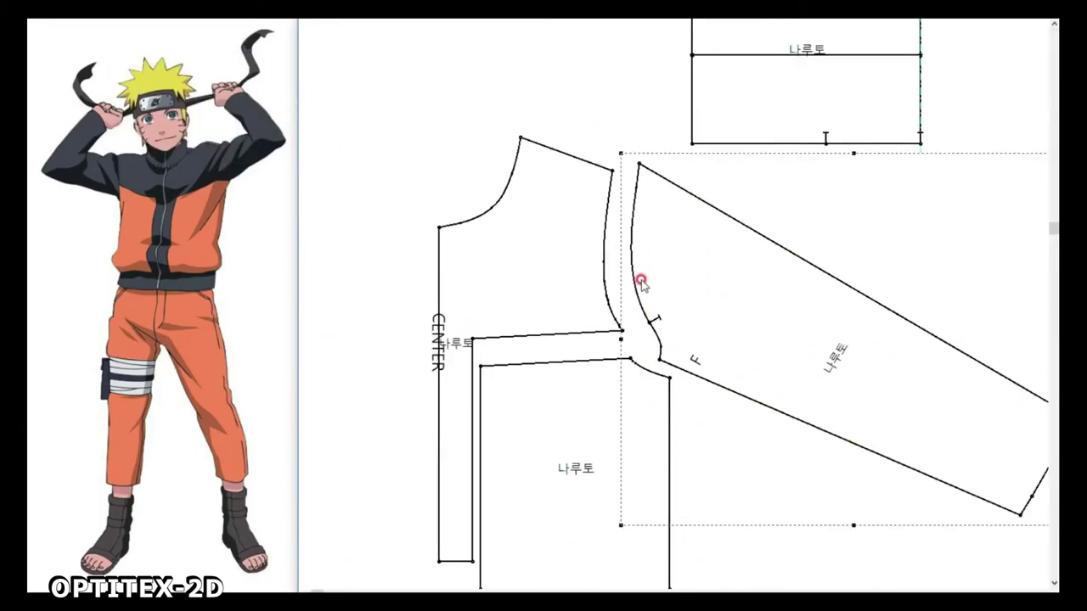
key("ctrl+z")
key("ctrl+z")
key("ctrl+z")
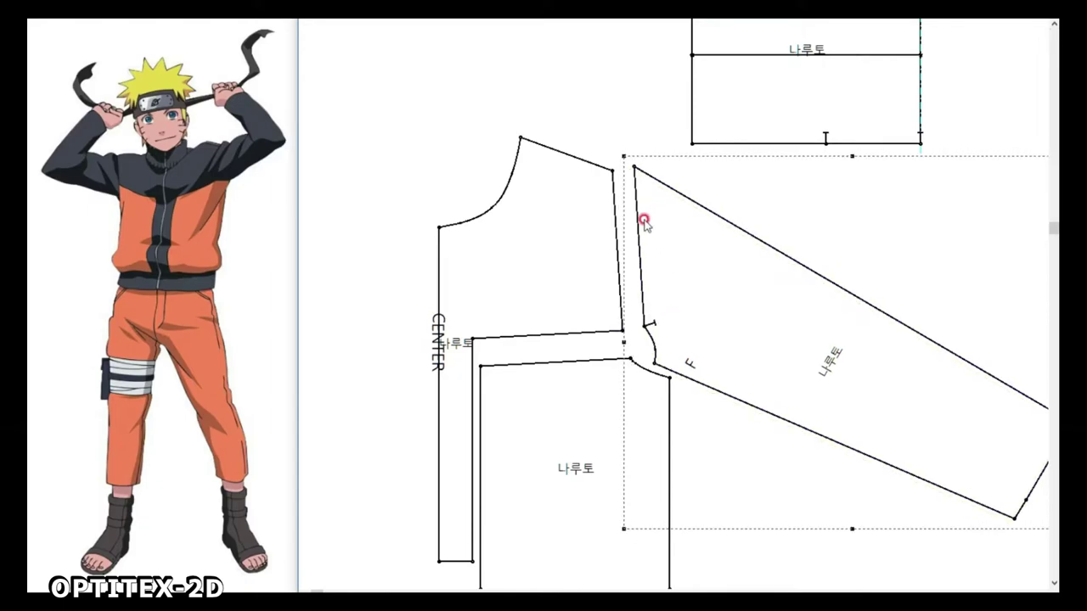
key("ctrl+z")
Step: Restore the sleeve onto the shoulder and move the back bodice piece into position
key("Return")
scroll(650, 308, "down", 1)
scroll(662, 305, "up", 1)
scroll(668, 306, "up", 1)
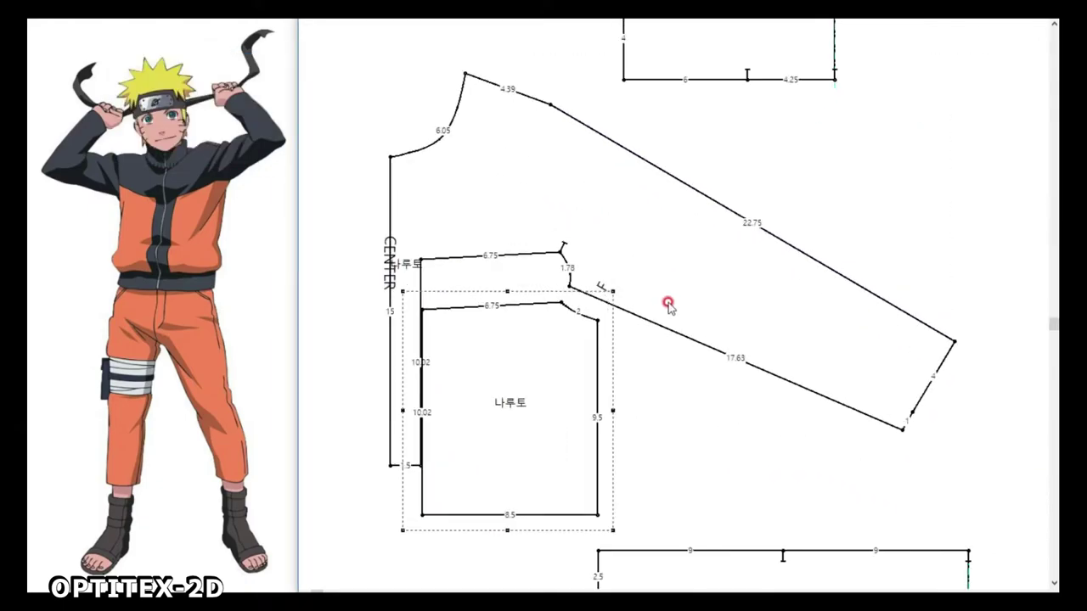
scroll(670, 307, "down", 2)
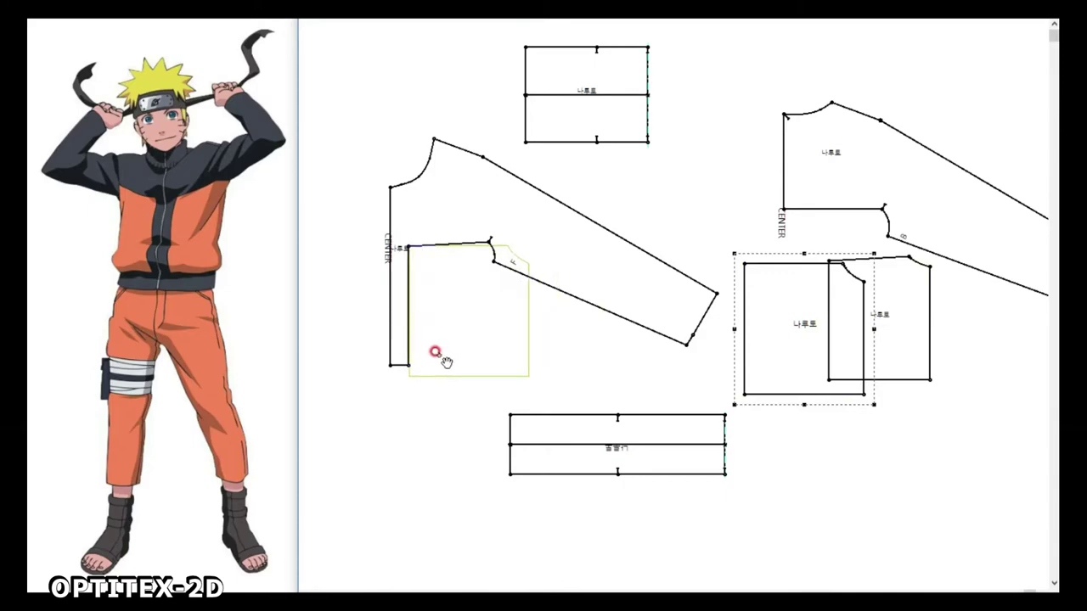
left_click_drag(870, 361, 487, 315)
Step: Lengthen the front sleeve-cap curve to 2.04 to fit the armhole
scroll(487, 315, "up", 3)
scroll(670, 289, "down", 3)
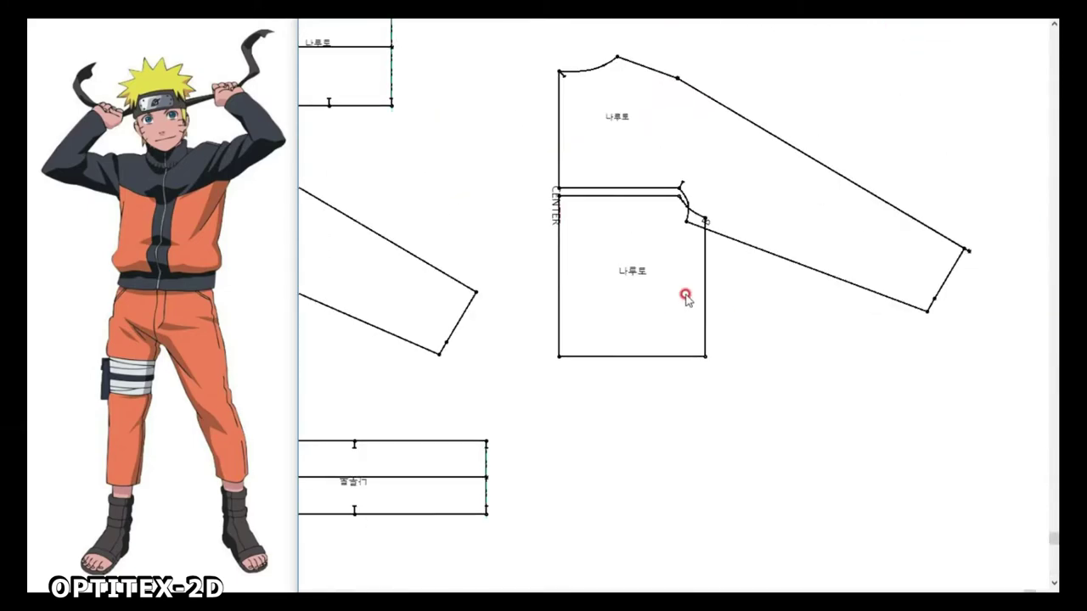
scroll(684, 299, "up", 3)
scroll(677, 308, "down", 3)
scroll(672, 303, "up", 4)
scroll(670, 304, "up", 2)
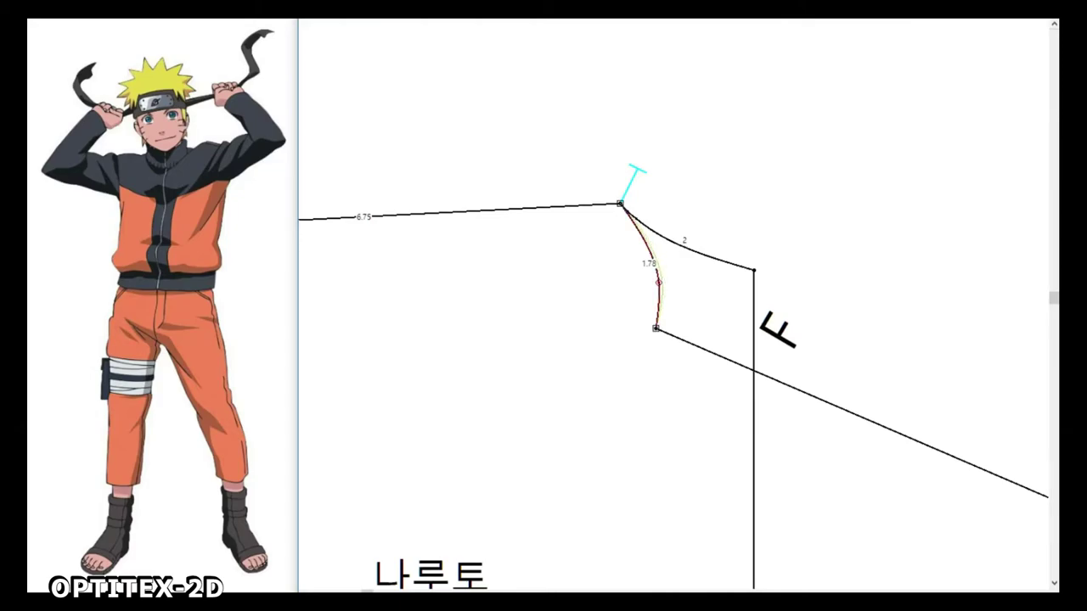
left_click_drag(656, 328, 651, 345)
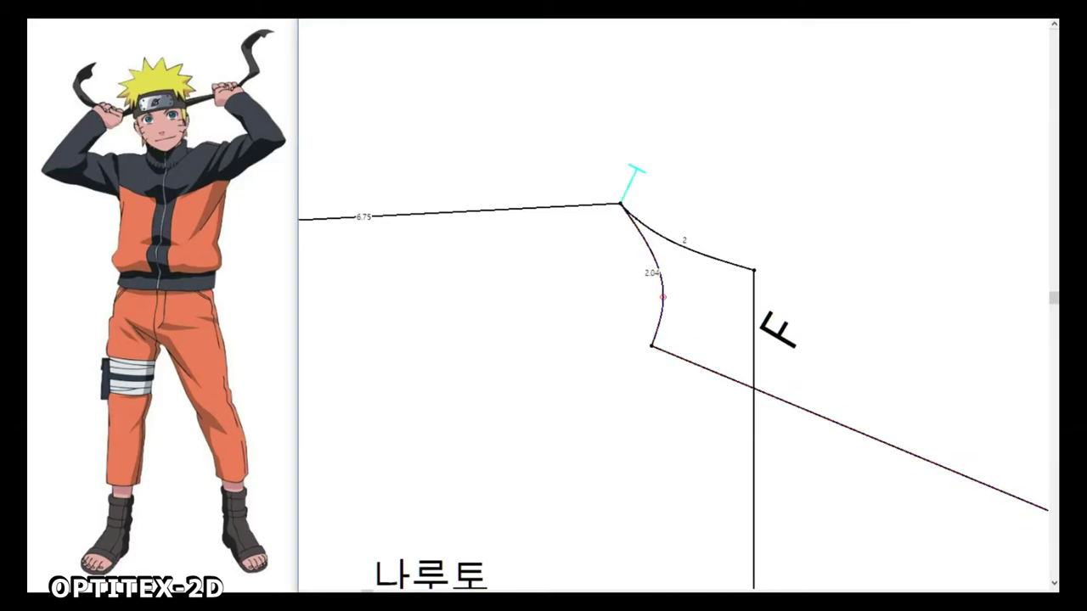
Step: Select the bottom rectangle and the sleeve piece of the back set
scroll(662, 298, "down", 1)
scroll(662, 297, "down", 4)
scroll(680, 255, "up", 5)
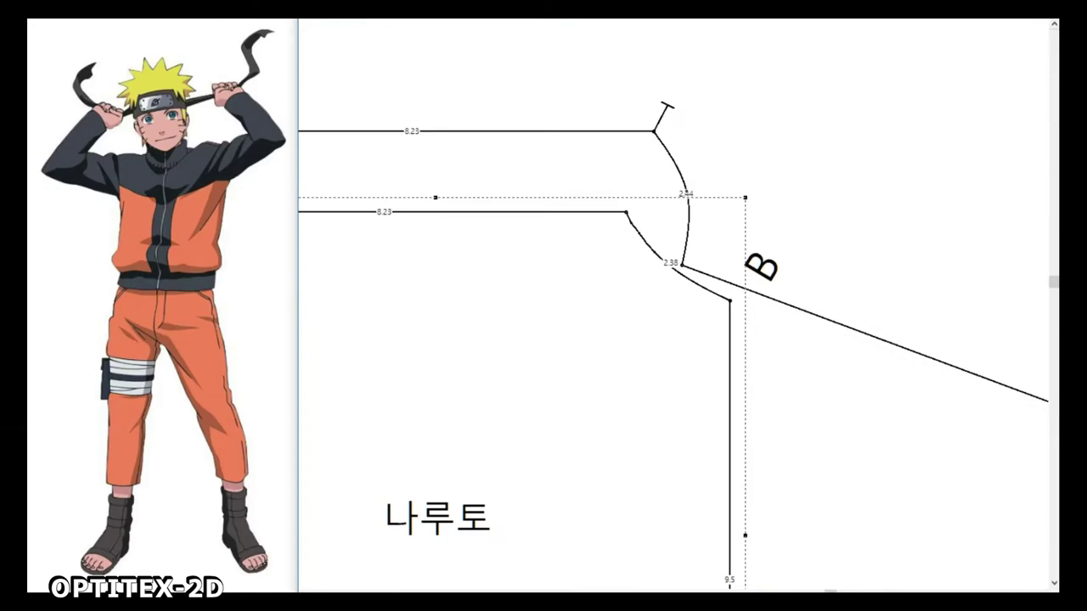
scroll(705, 139, "up", 2)
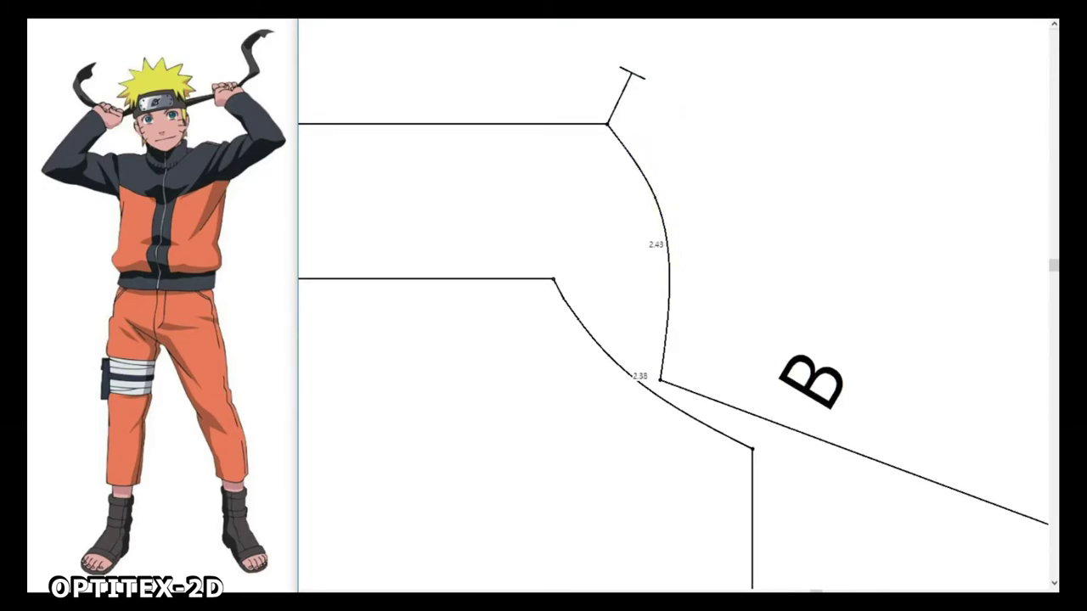
scroll(859, 182, "down", 2)
scroll(810, 298, "up", 2)
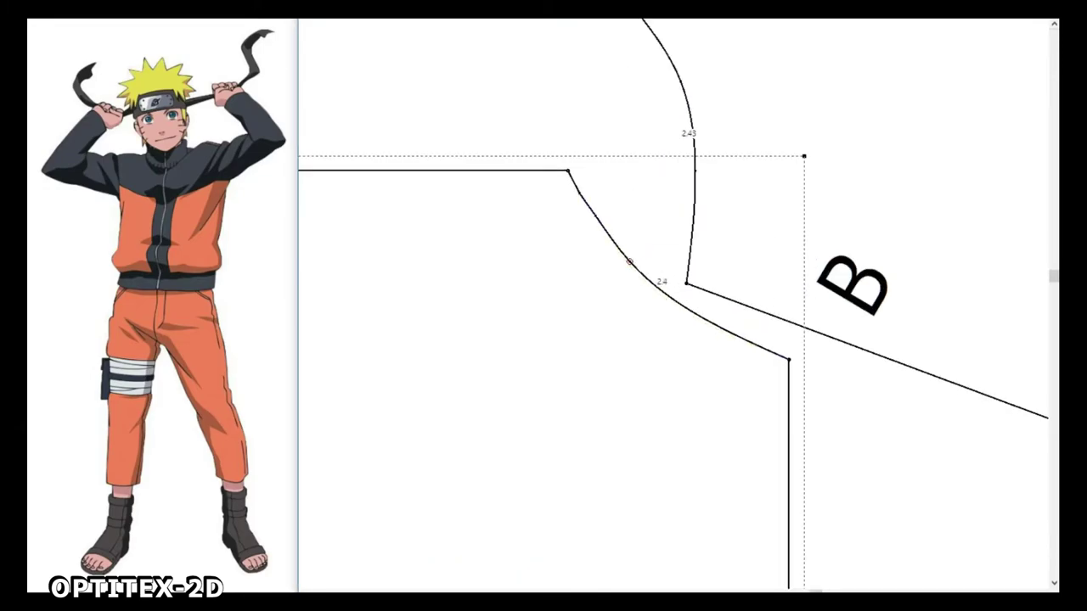
scroll(629, 262, "down", 3)
scroll(629, 261, "down", 2)
left_click(586, 404)
left_click(790, 255)
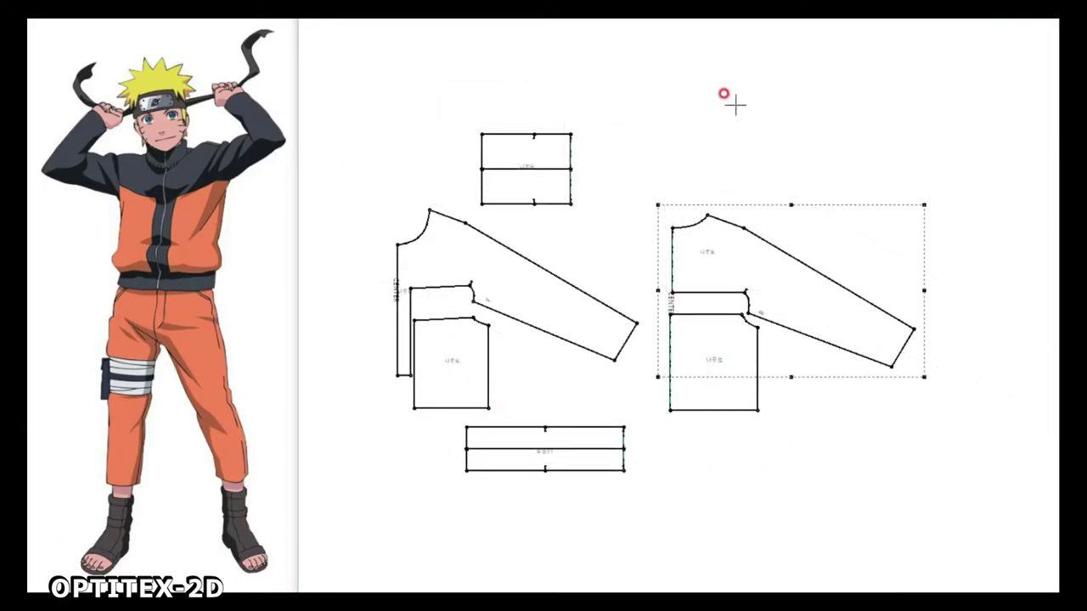
Step: Rescale the headband strip, giving it a height of 2
left_click_drag(681, 116, 912, 146)
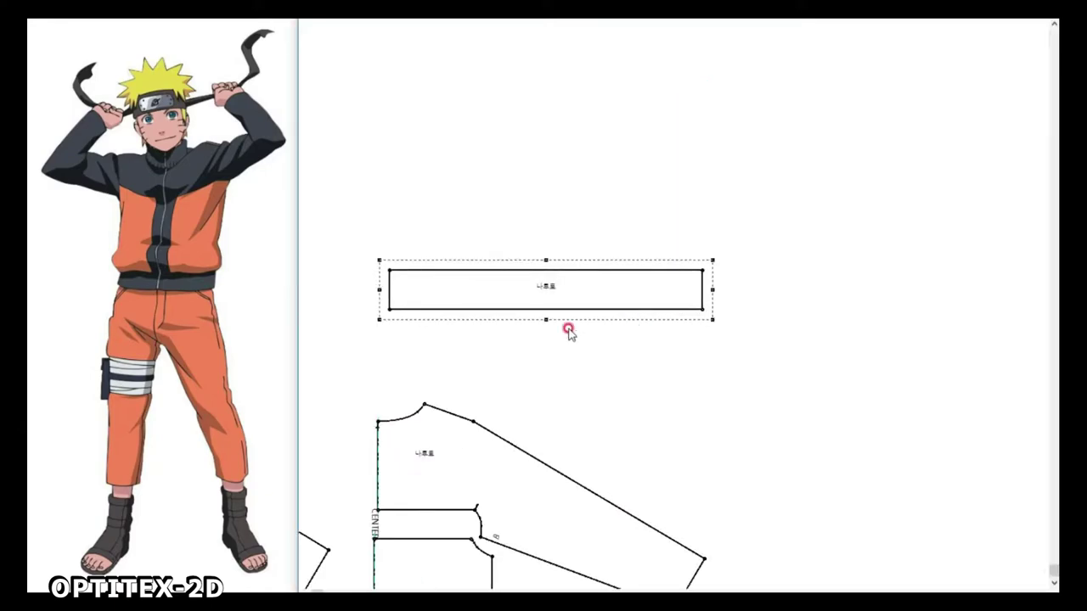
left_click(647, 242)
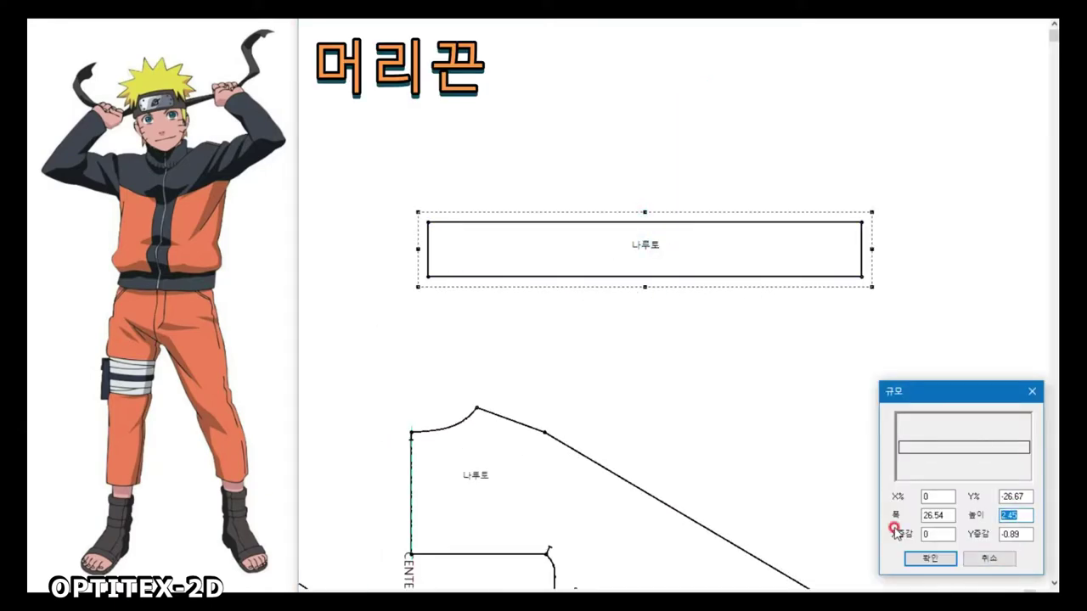
type("2")
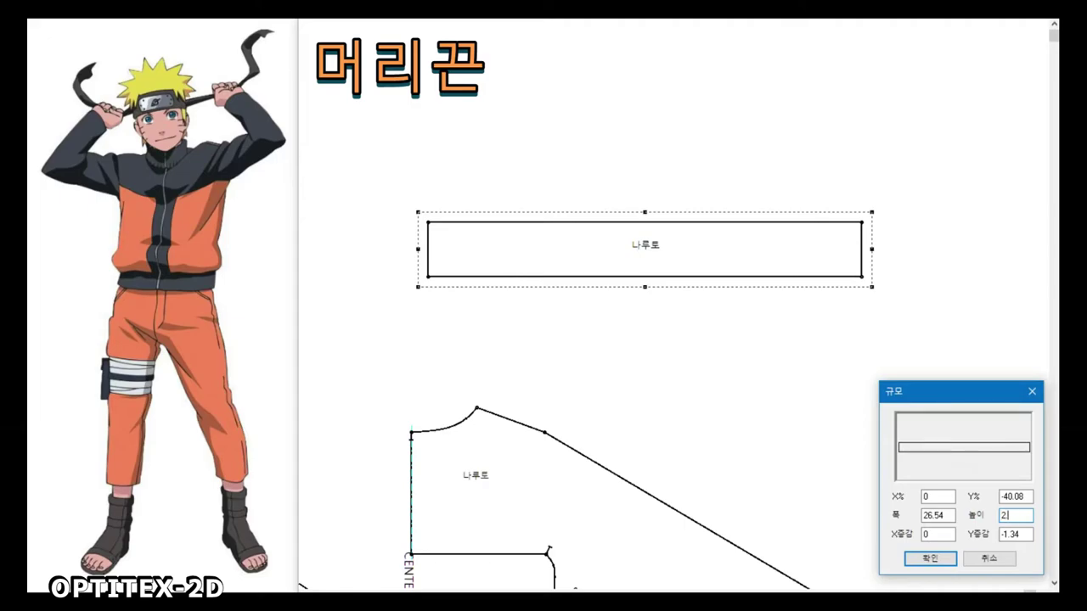
key("Return")
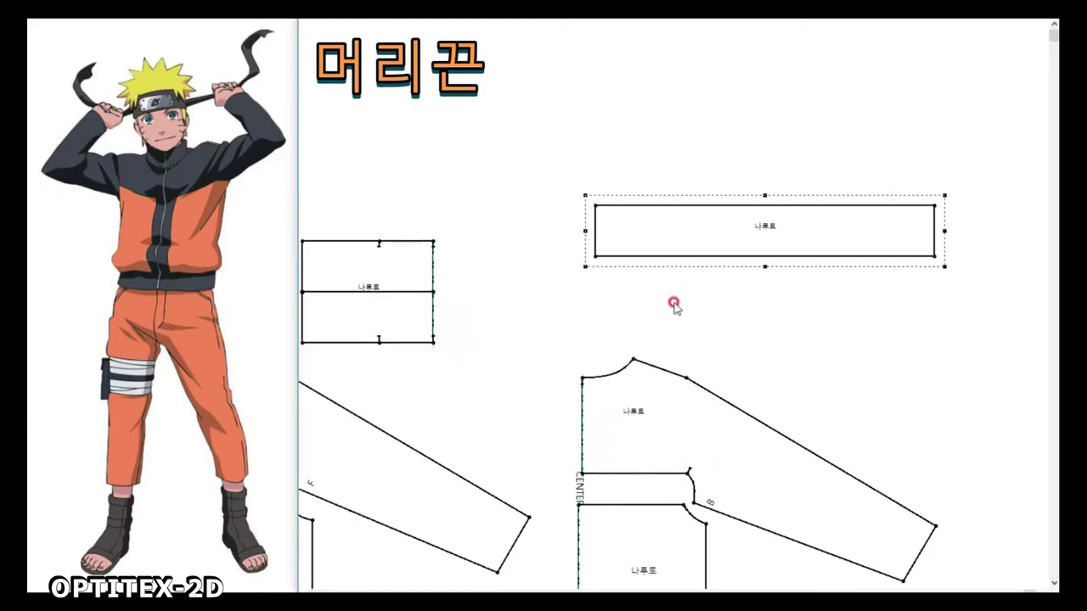
left_click(770, 176)
key("Return")
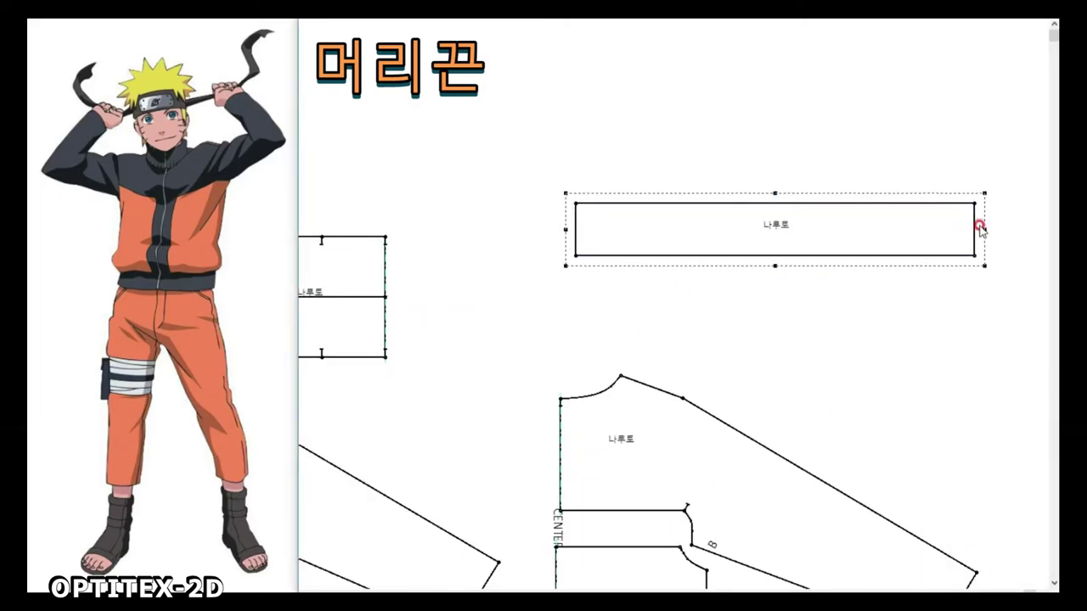
left_click(979, 227)
key("Return")
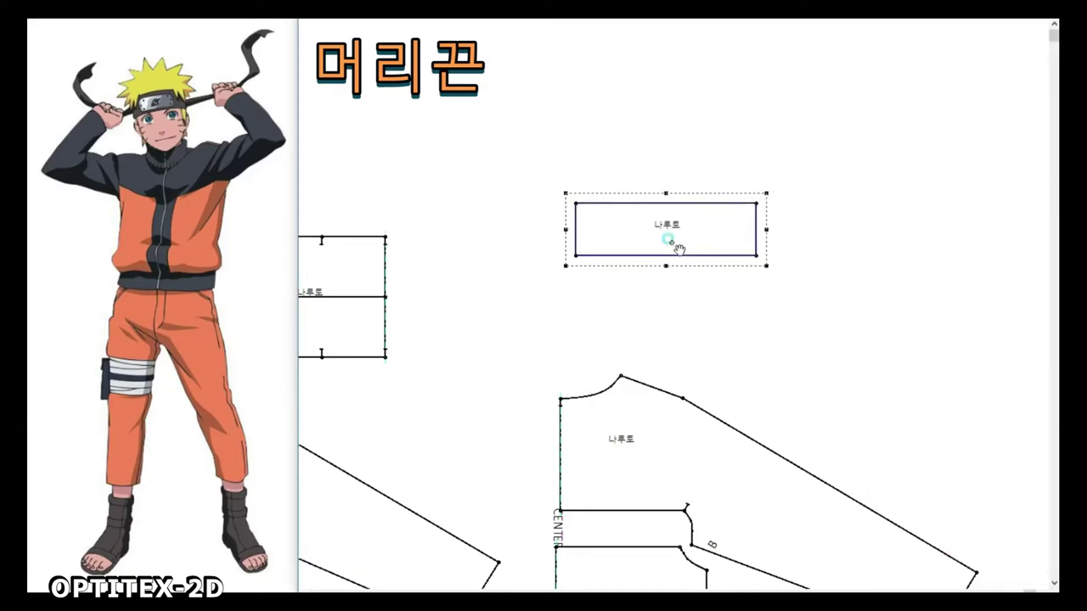
Step: Mirror the headband strip across its left edge to double its length
left_click(576, 204)
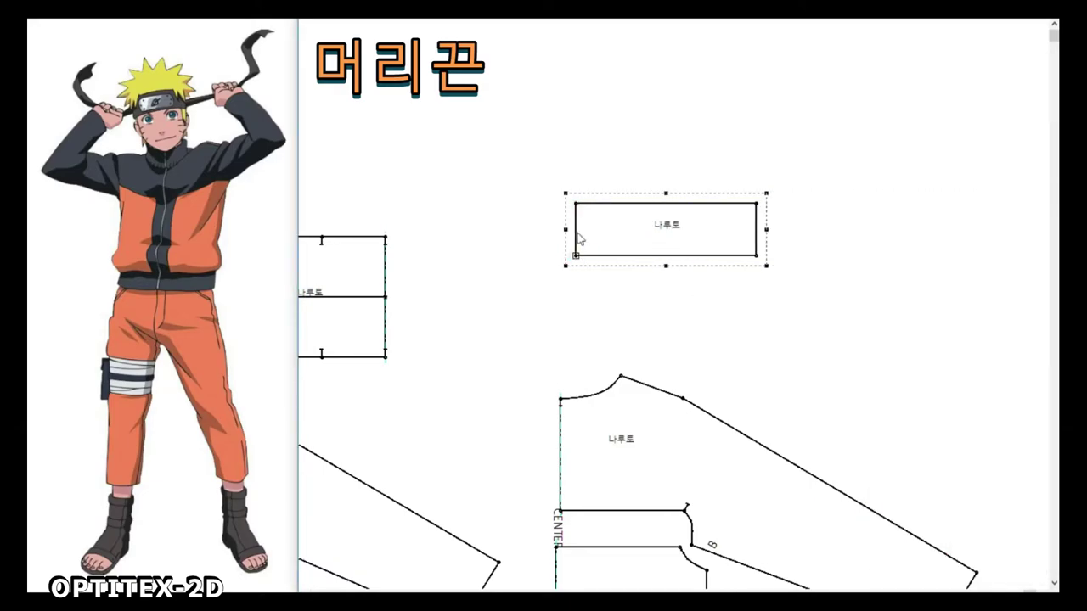
left_click(444, 284)
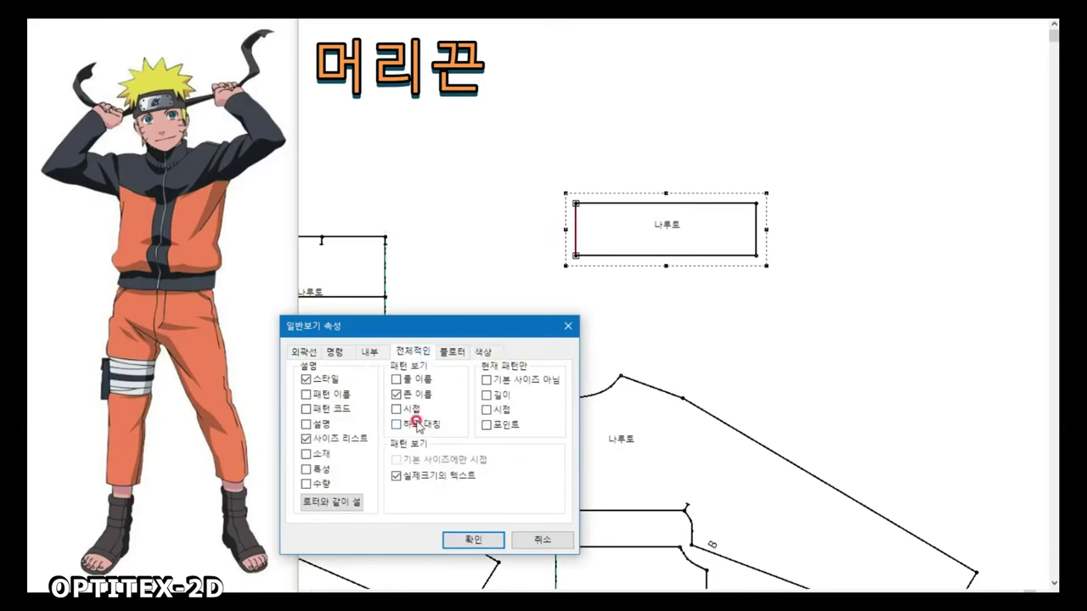
left_click(474, 545)
left_click(580, 212)
left_click(604, 167)
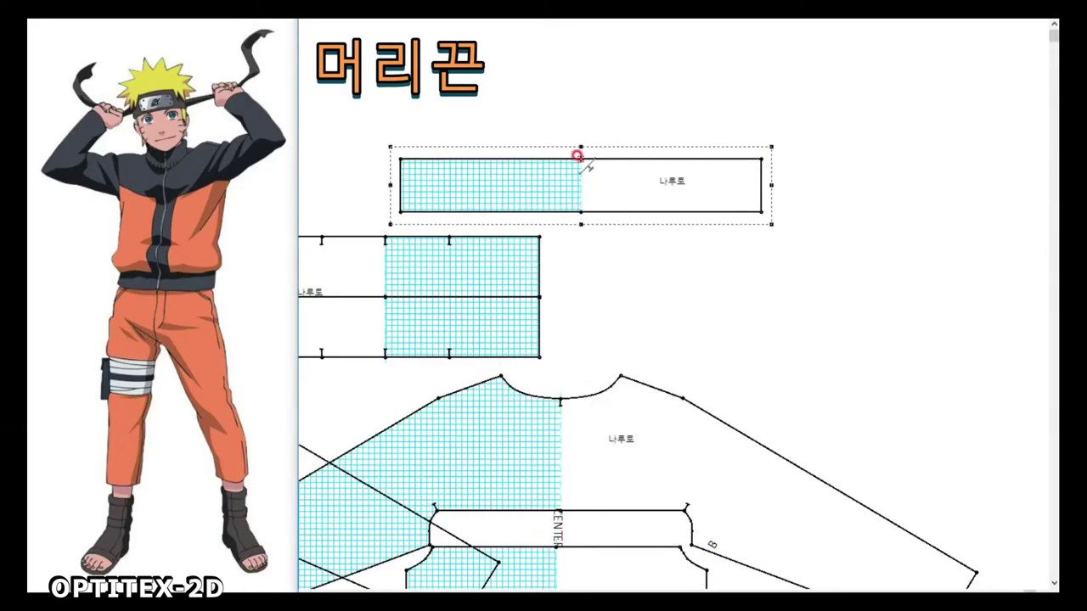
right_click(605, 181)
Step: Draw a new 3 by 3 square piece above the headband strip
left_click(674, 306)
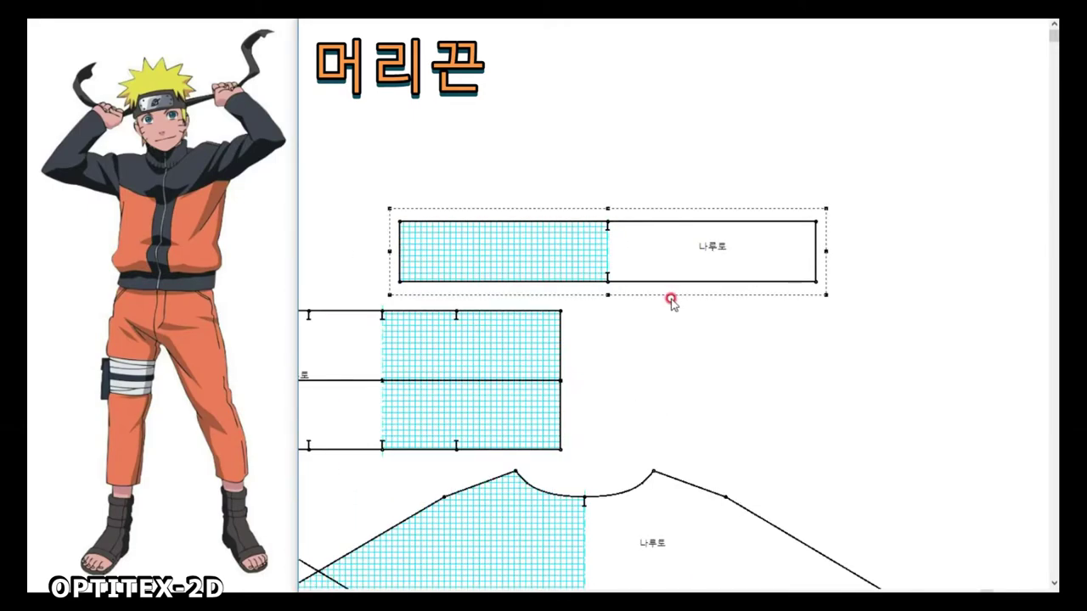
left_click_drag(697, 124, 762, 153)
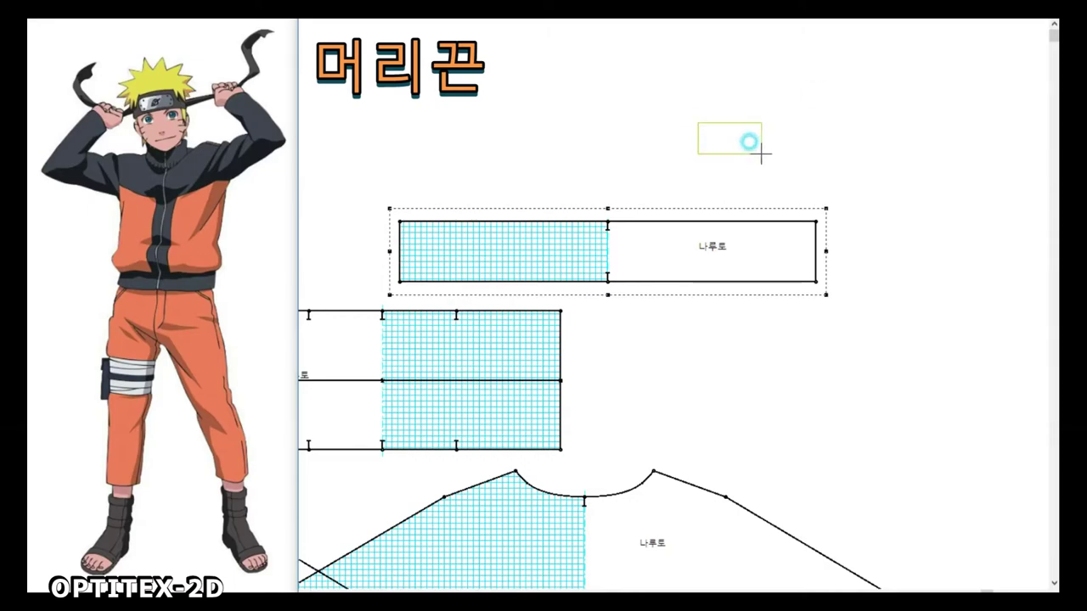
type("3")
key("Tab")
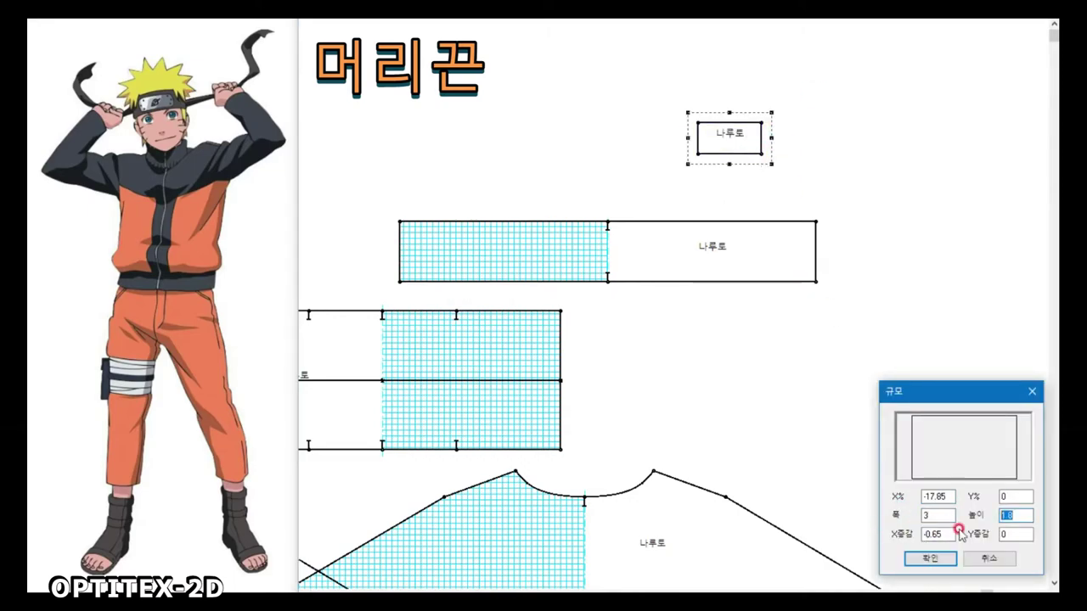
type("3")
key("Return")
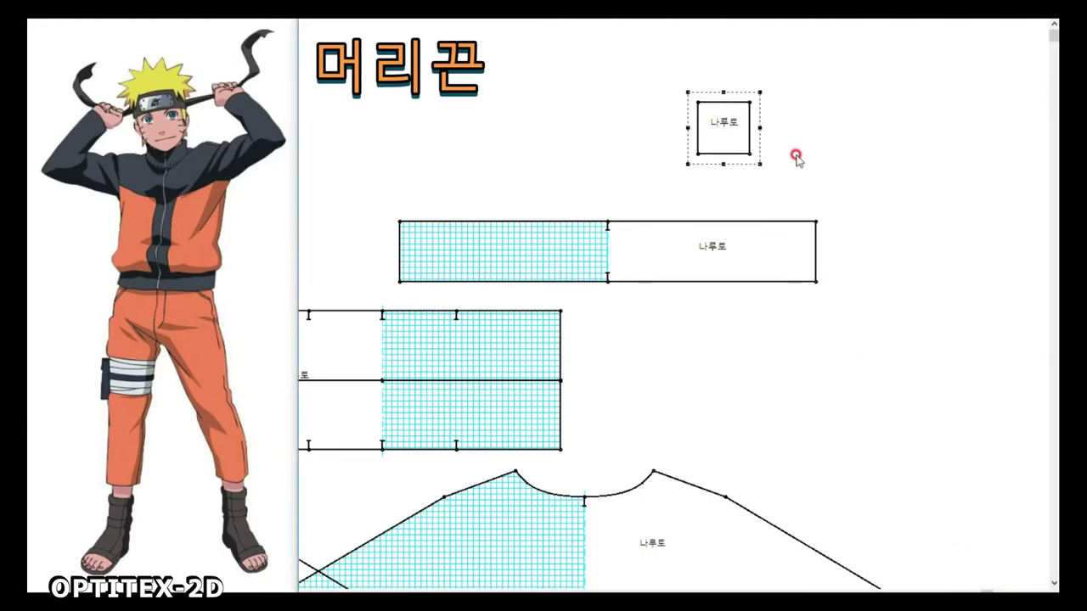
Step: Resize the small square to 2 and move it onto the headband strip
double_click(721, 100)
type("2.56")
key("Return")
left_click_drag(722, 153, 643, 253)
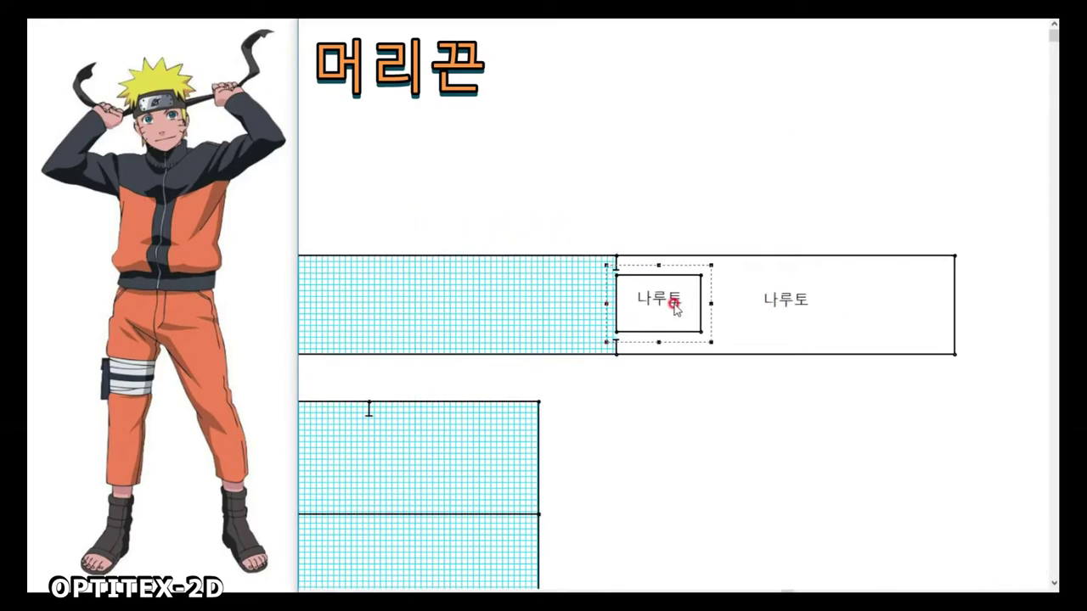
scroll(675, 307, "up", 1)
Step: Round the square's top-right corner with Round Corner
left_click(711, 303)
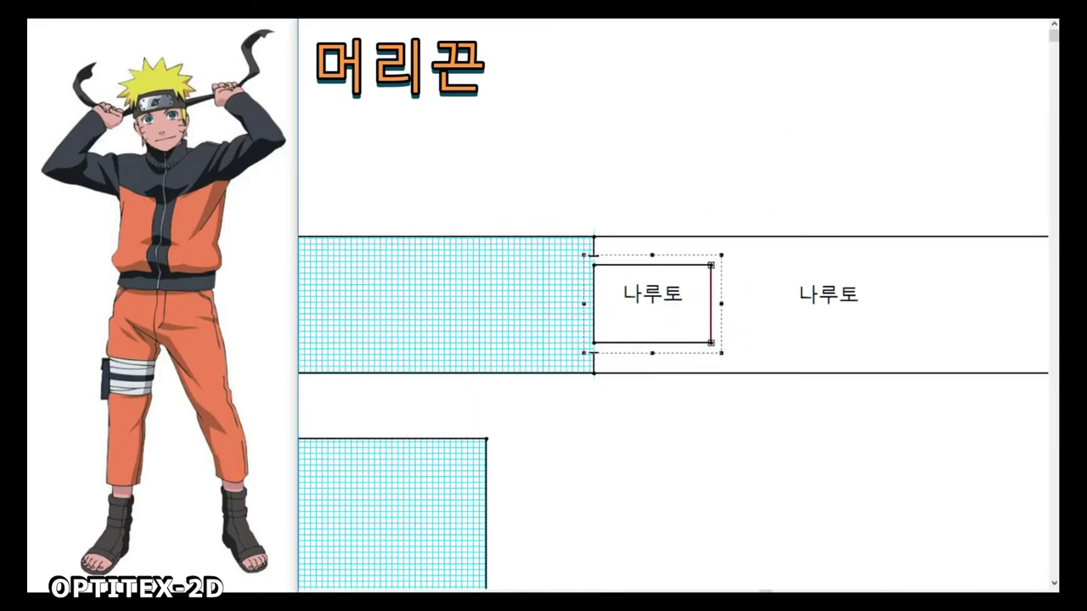
left_click(711, 264)
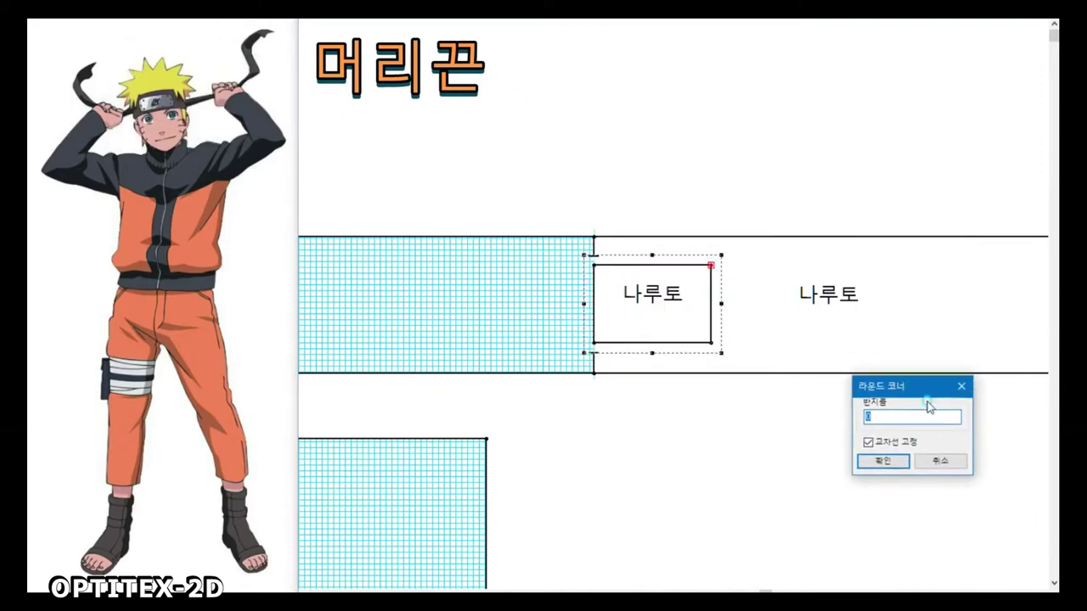
left_click_drag(928, 387, 981, 458)
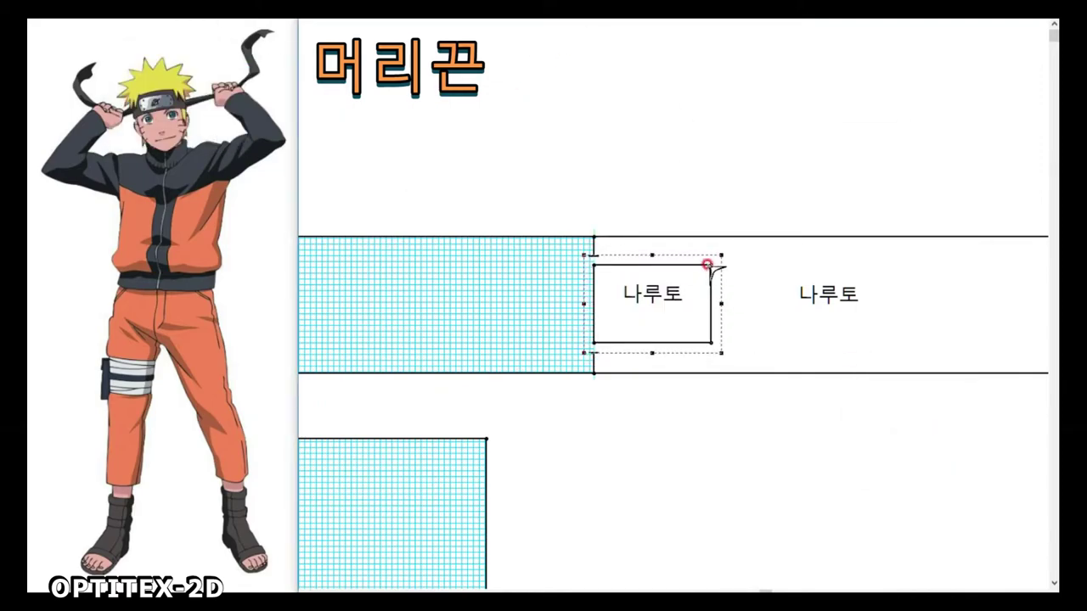
key("Return")
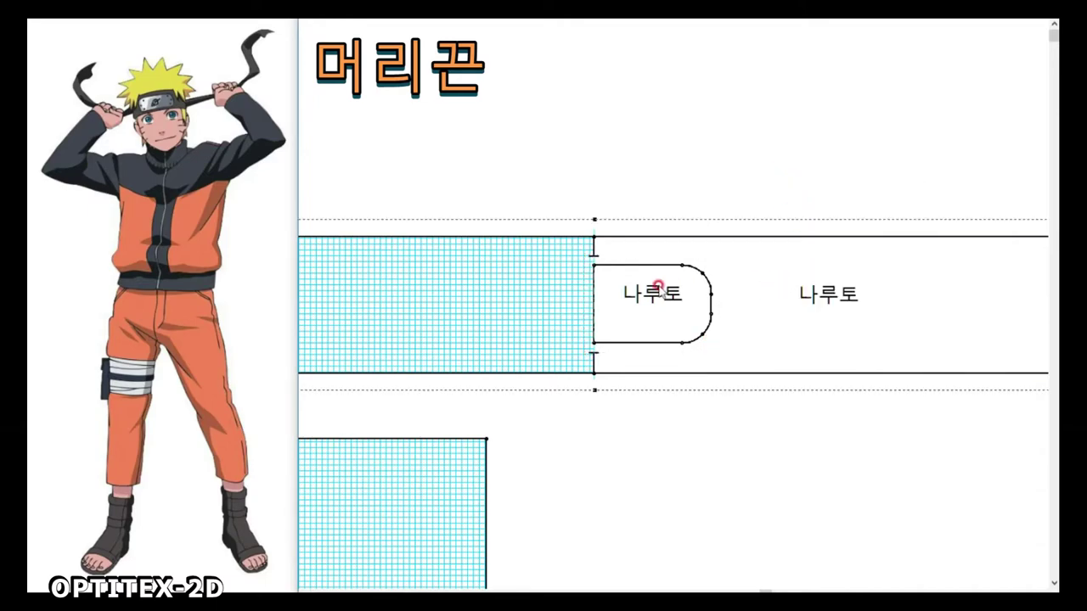
Step: Copy the rounded outline into the strip as an internal line using Segment Edit
left_click(597, 265)
left_click(643, 294)
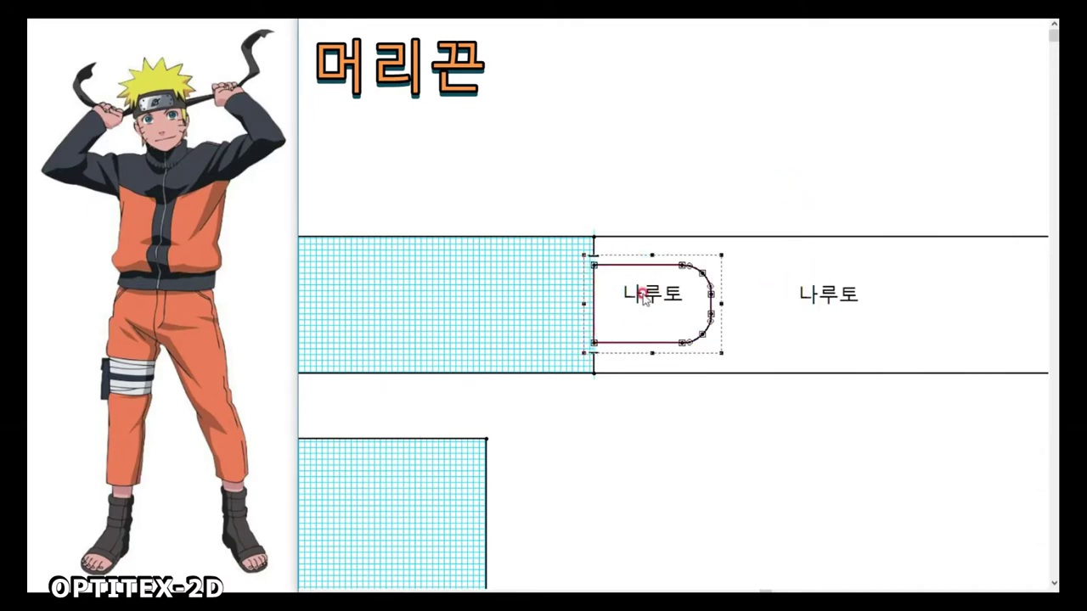
left_click(598, 280)
left_click(796, 280)
left_click(597, 278)
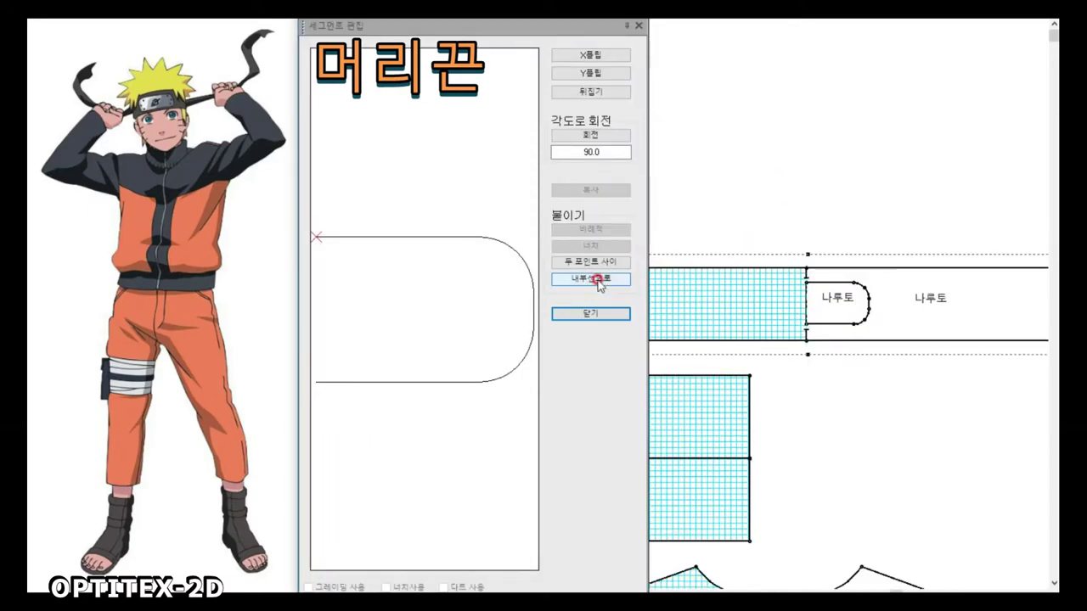
left_click(618, 316)
Step: Place the rounded piece above the strip and mirror it across its straight left edge
left_click_drag(618, 254, 661, 204)
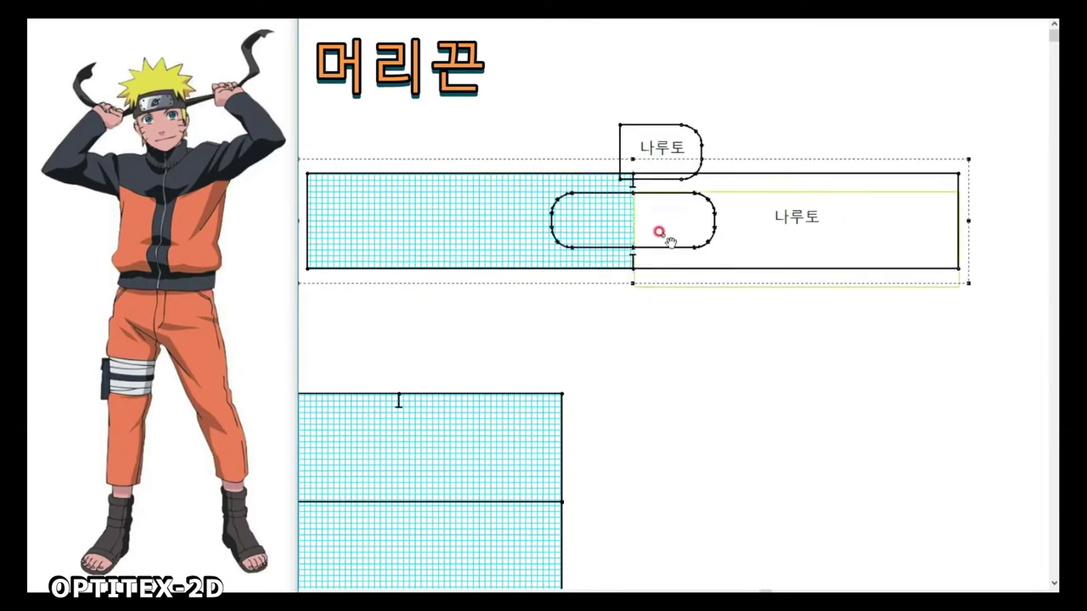
scroll(661, 204, "up", 2)
left_click(683, 212)
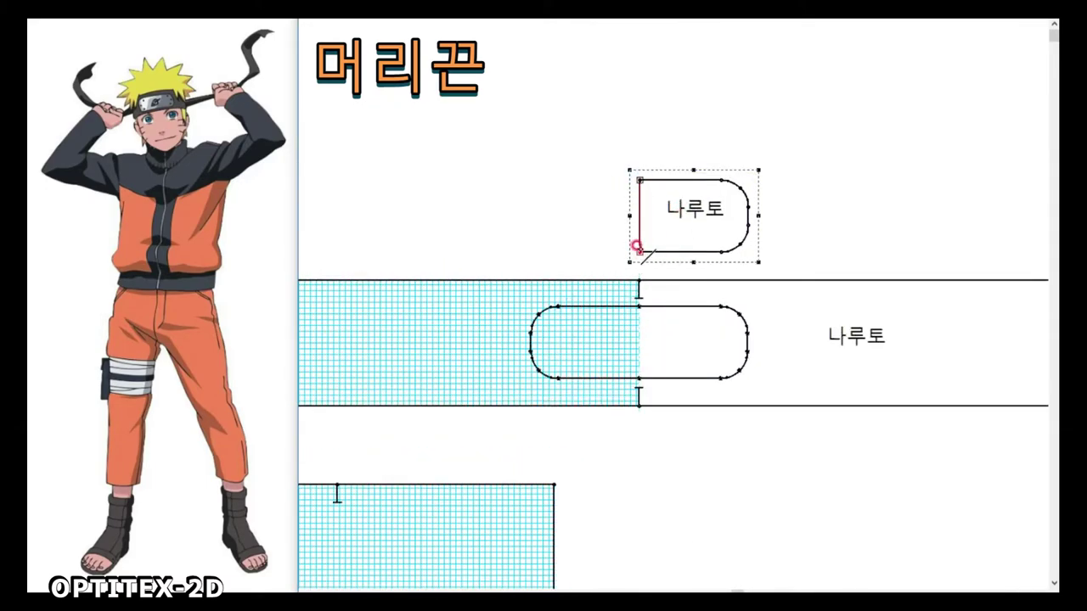
right_click_drag(638, 179, 676, 142)
Step: Pull the headband strip's right end far outward into a long tie end
left_click(752, 257)
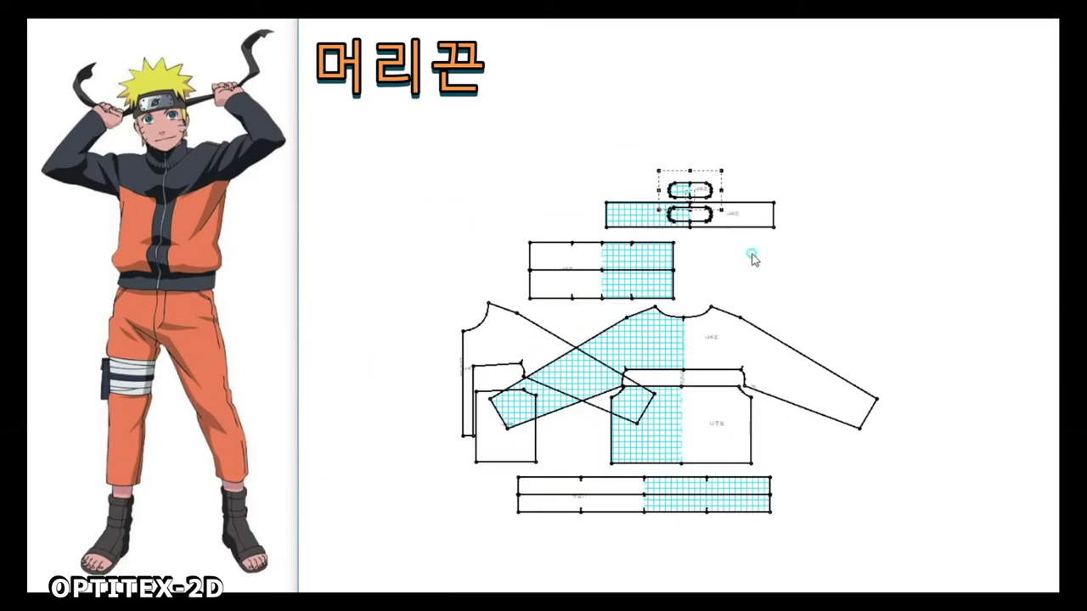
scroll(752, 257, "up", 2)
left_click(674, 307)
scroll(671, 298, "down", 1)
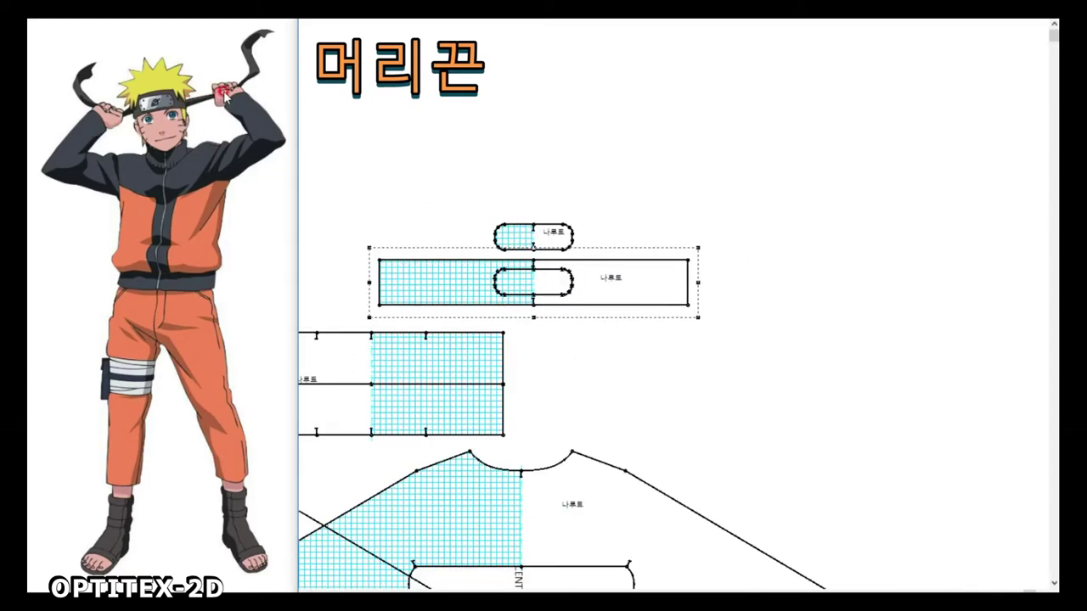
left_click_drag(688, 275, 711, 275)
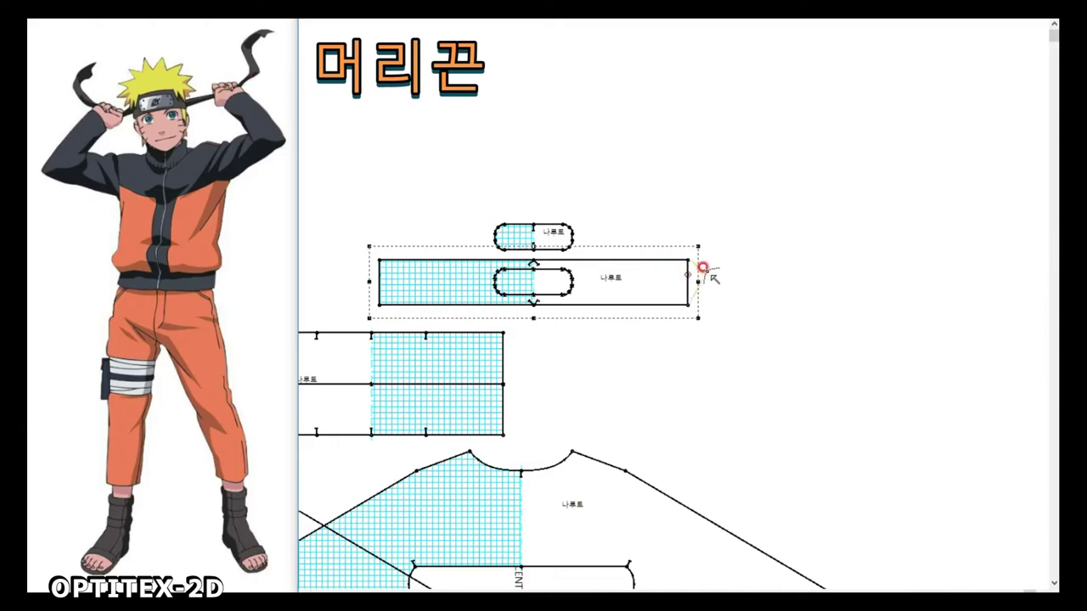
left_click(770, 209)
left_click(679, 261)
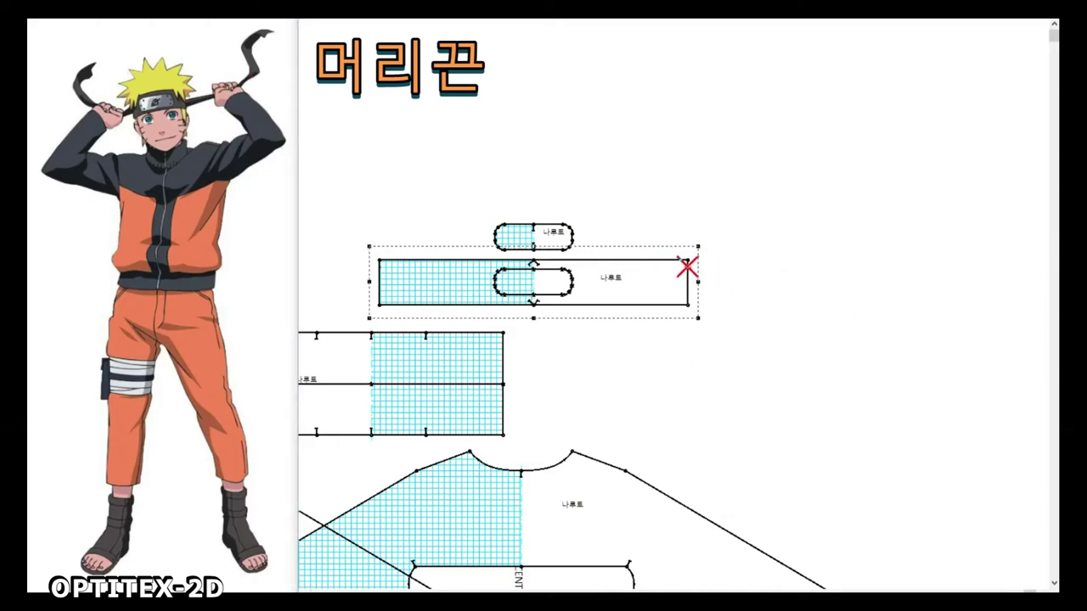
left_click_drag(688, 278, 906, 279)
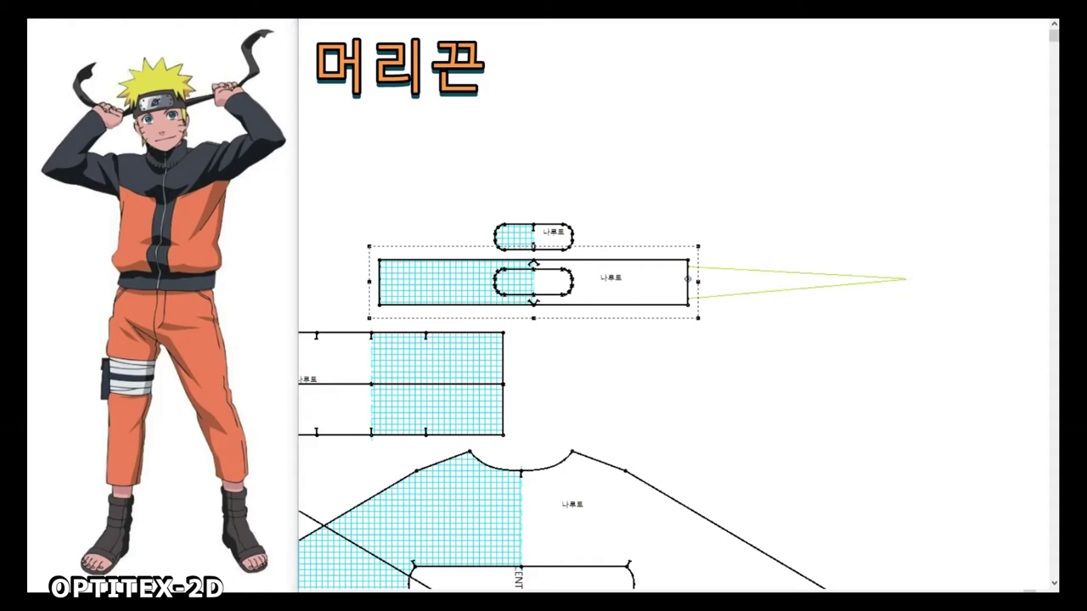
left_click(994, 279)
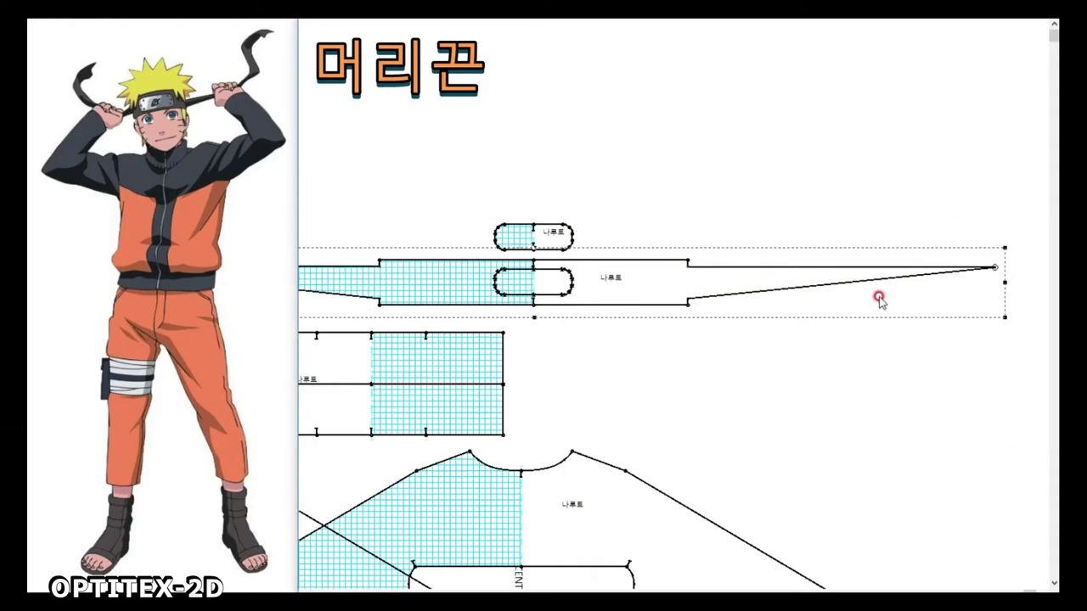
left_click(992, 283)
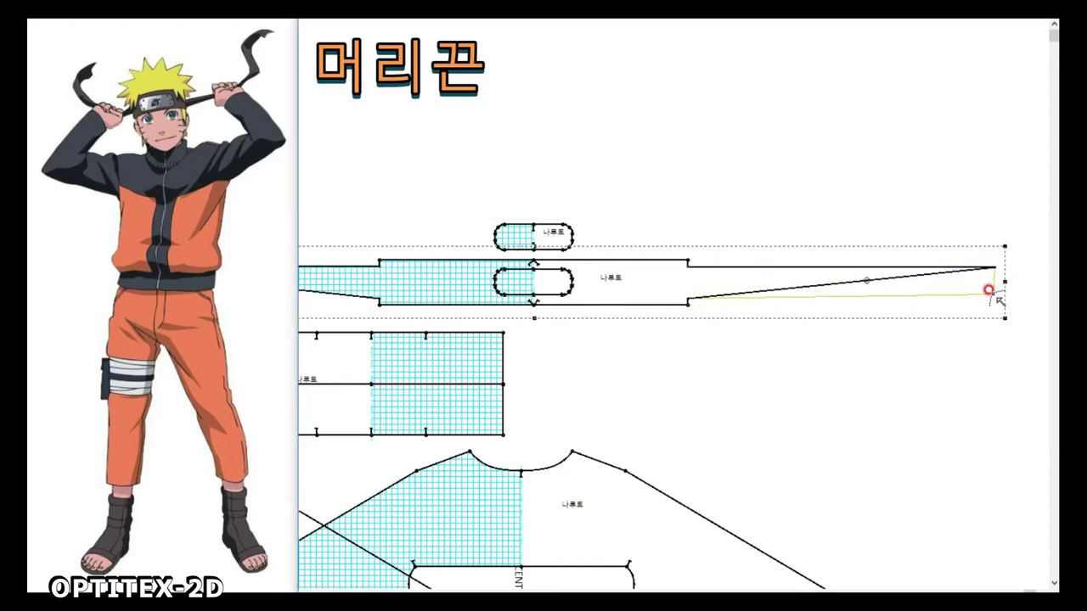
Step: Square off the tie's tip and convert the step into a gentle slope
left_click(987, 296)
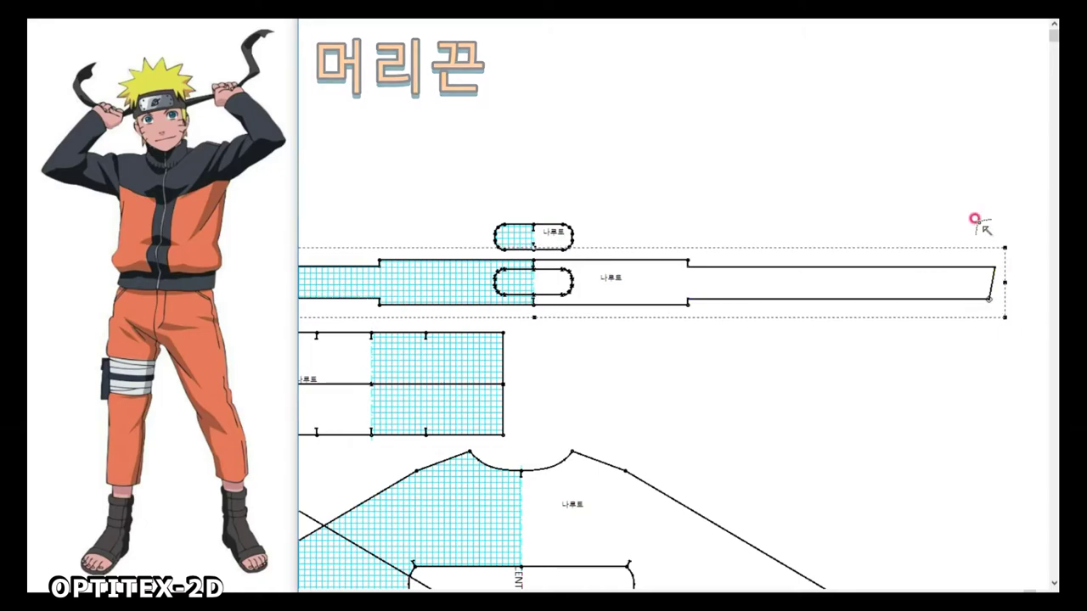
left_click(750, 286)
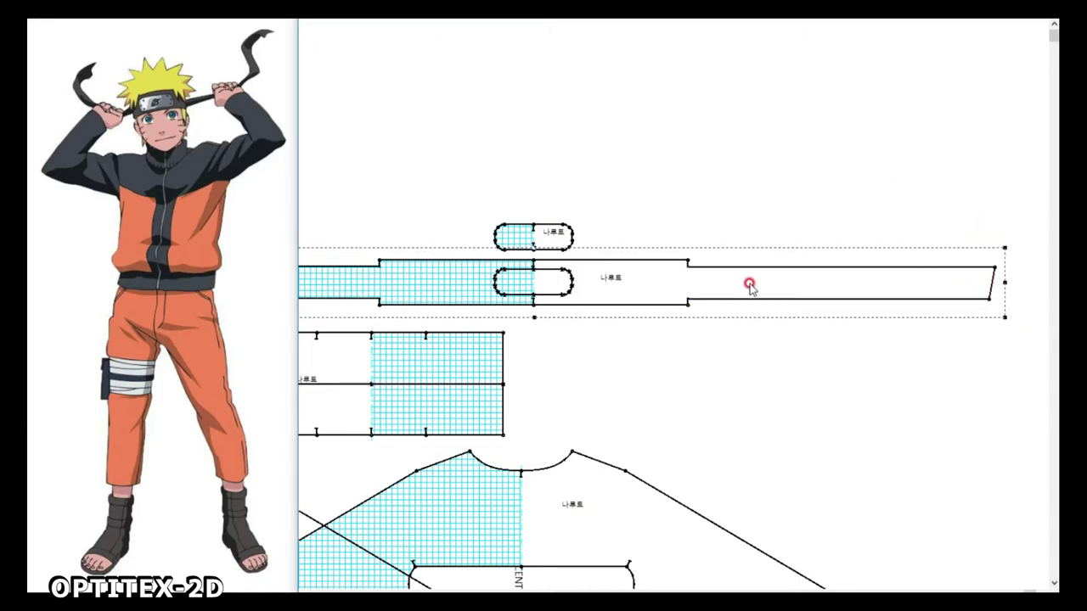
scroll(749, 285, "up", 3)
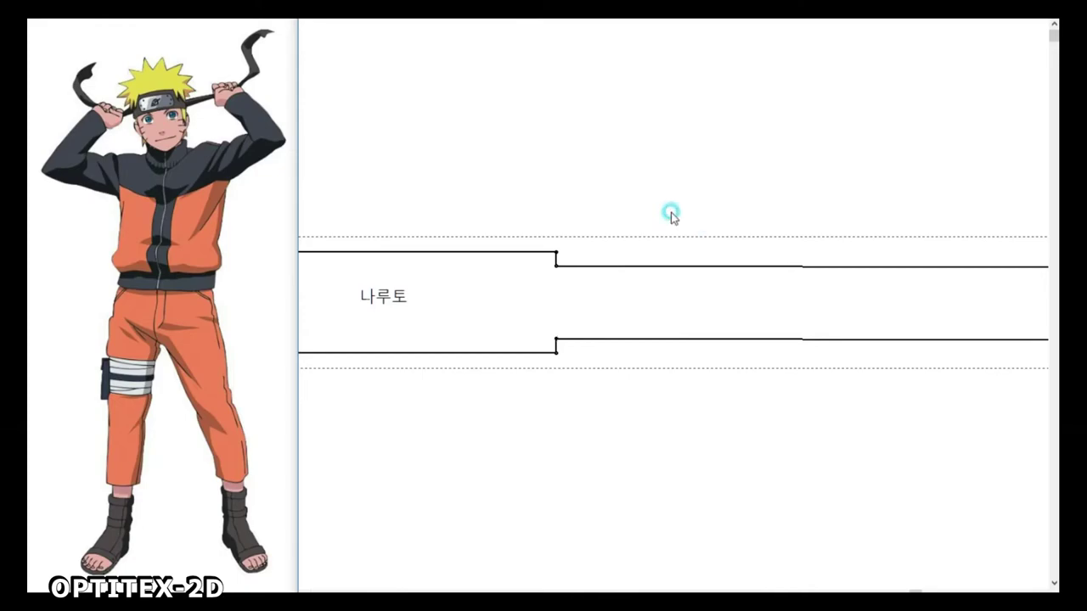
key("Return")
left_click(582, 307)
key("Return")
scroll(744, 284, "down", 5)
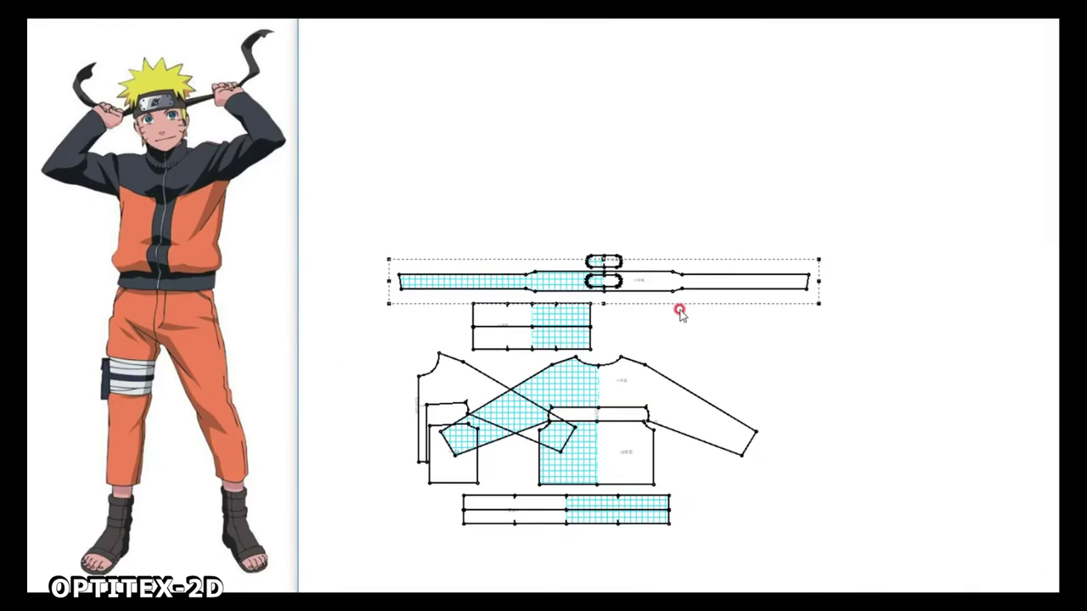
right_click(730, 226)
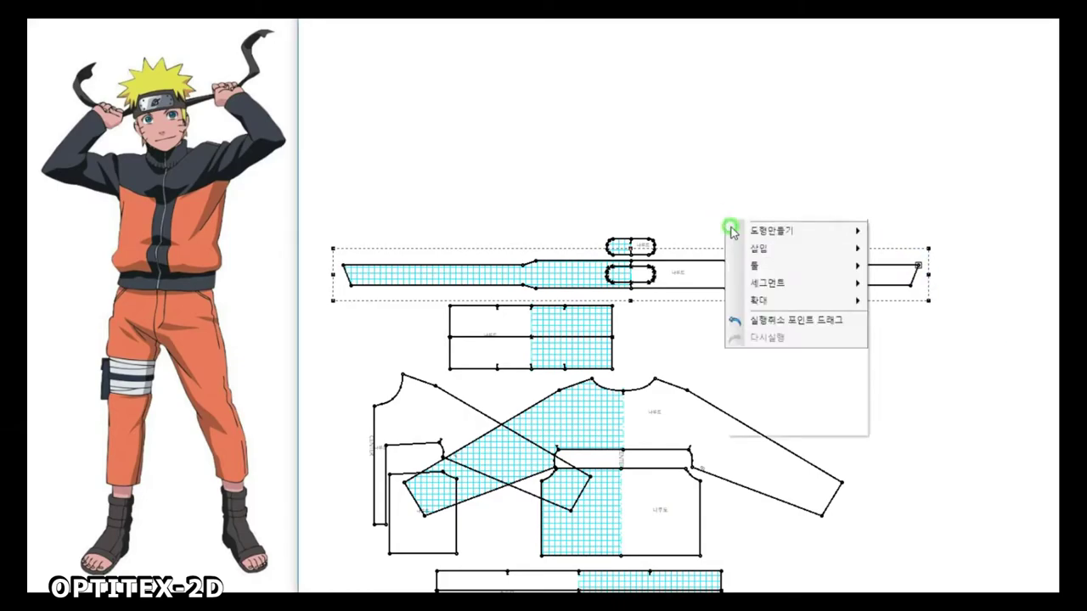
scroll(658, 259, "down", 3)
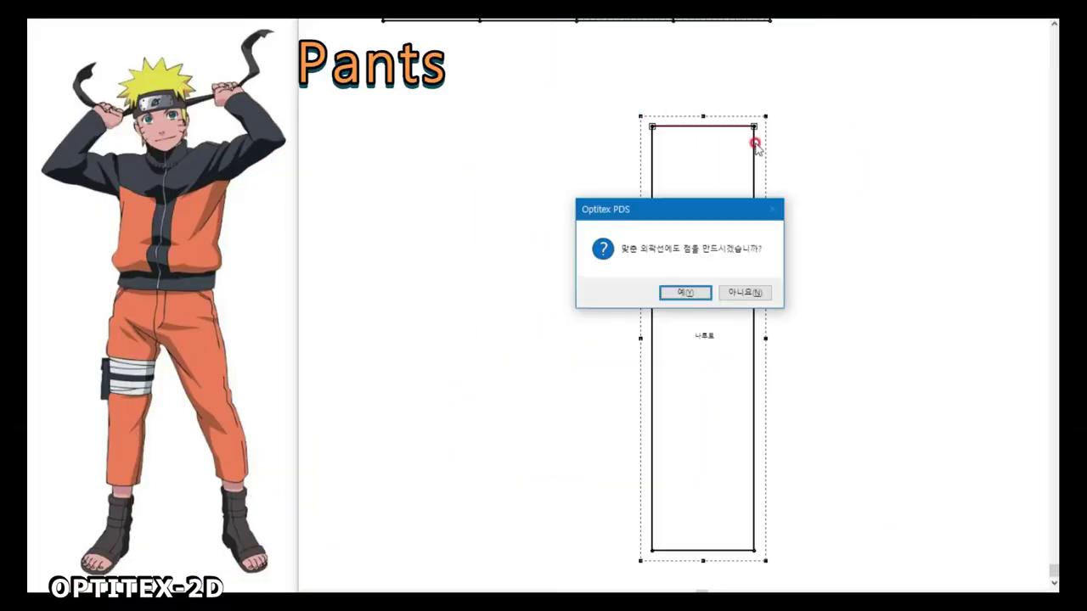
Step: Slant the pants piece's left edge outward and accept the confirmation prompt
left_click(723, 170)
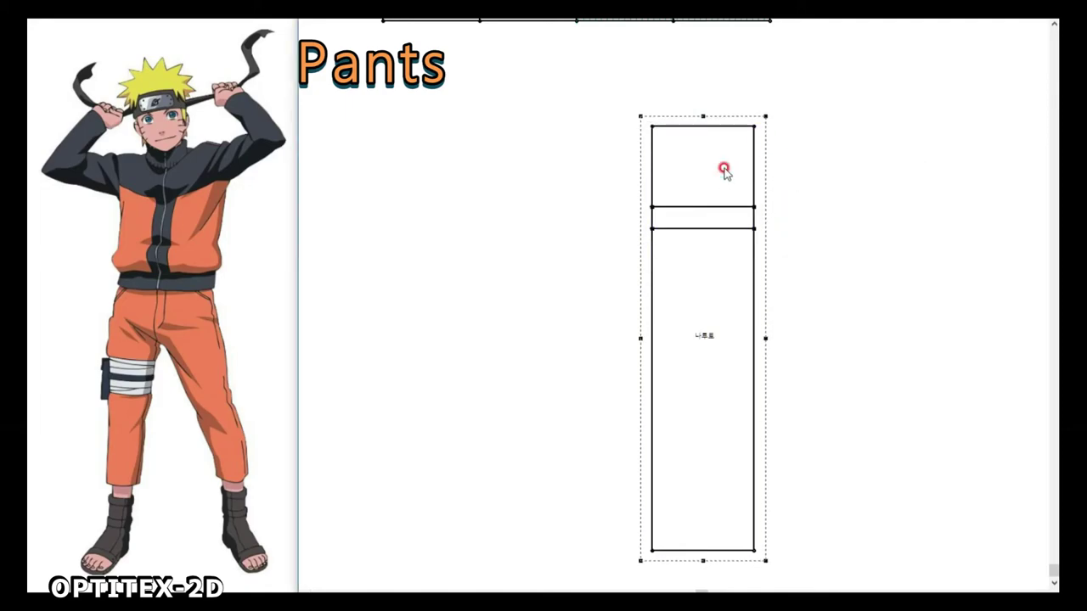
left_click(651, 231)
left_click(652, 228)
scroll(664, 255, "up", 1)
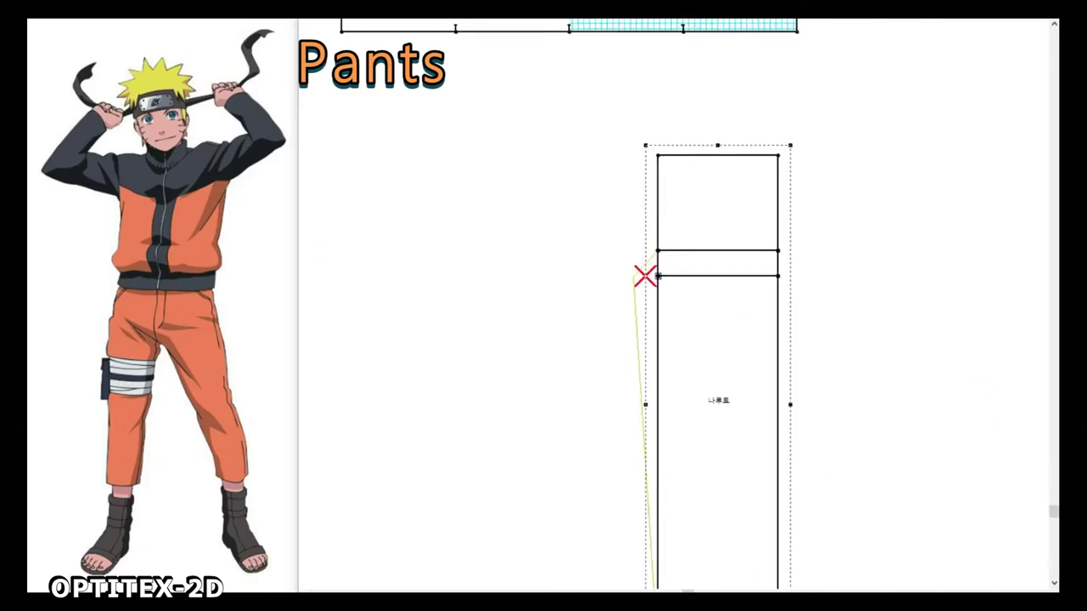
left_click(668, 301)
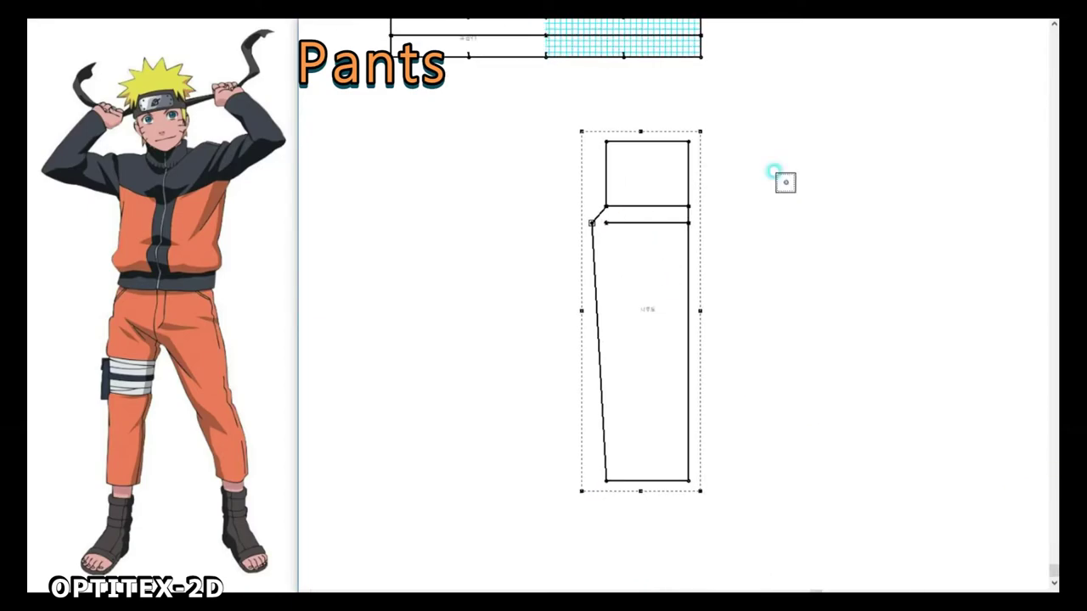
left_click(749, 293)
scroll(679, 252, "up", 1)
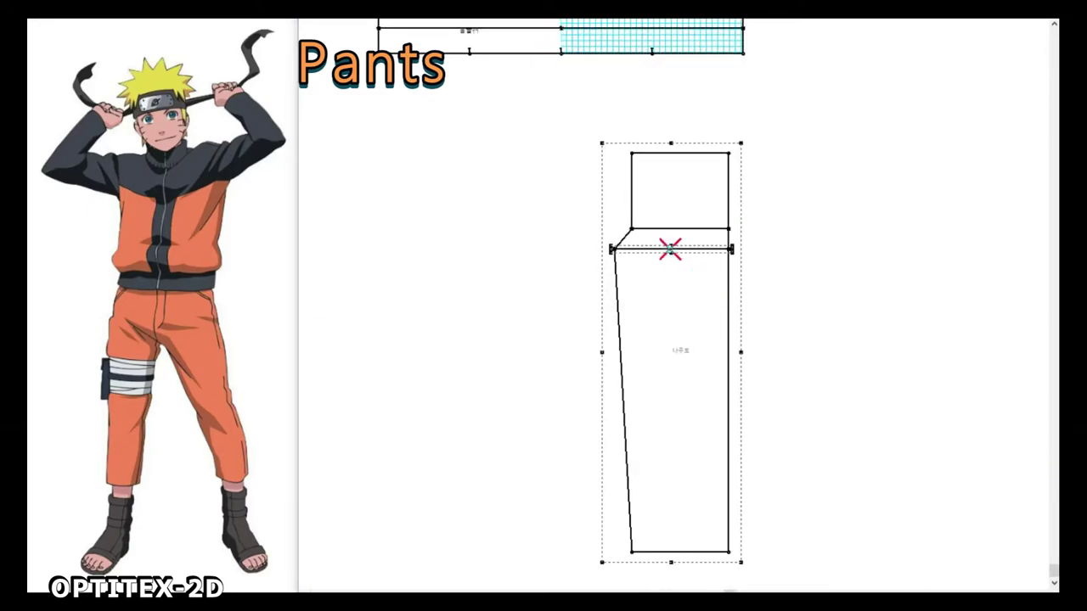
Step: Draw a vertical centre line from the hip line to the hem, extended up to the waist
left_click(670, 249)
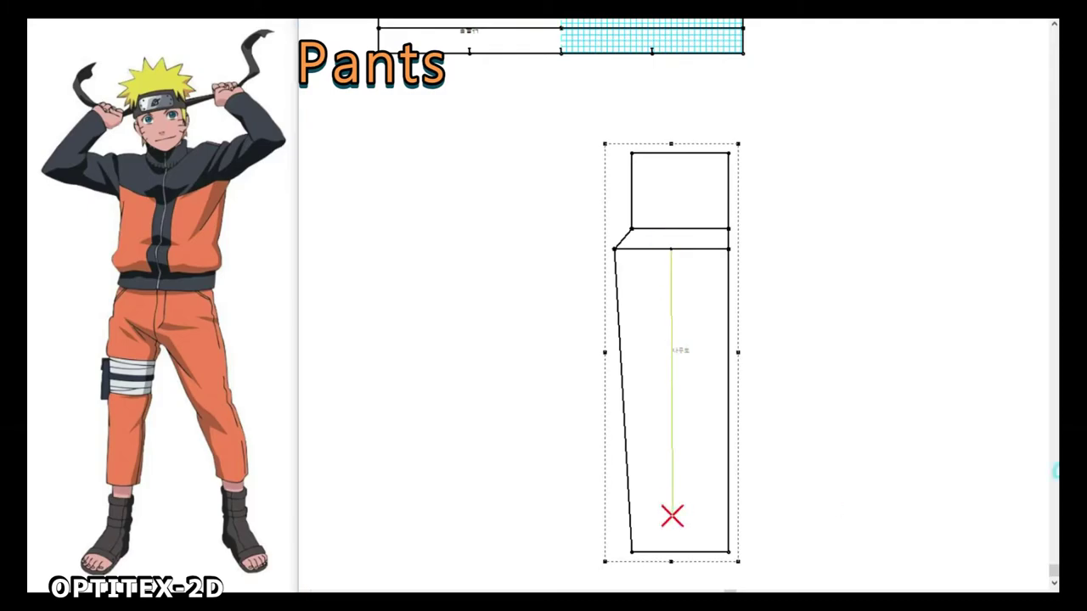
left_click(671, 516)
right_click(720, 252)
left_click(722, 279)
left_click(657, 184)
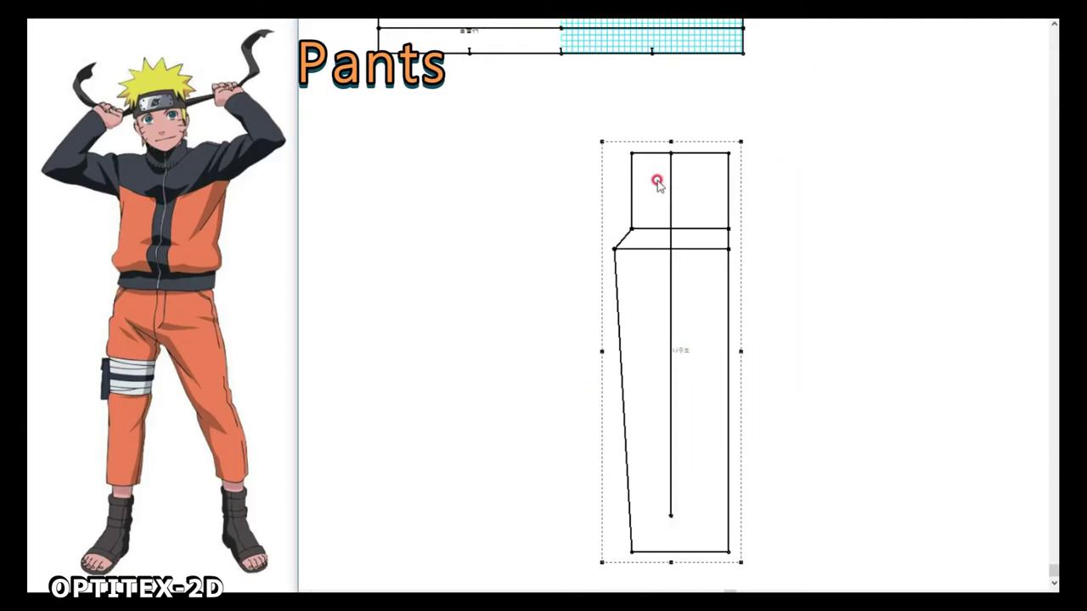
scroll(653, 262, "up", 1)
scroll(674, 306, "down", 2)
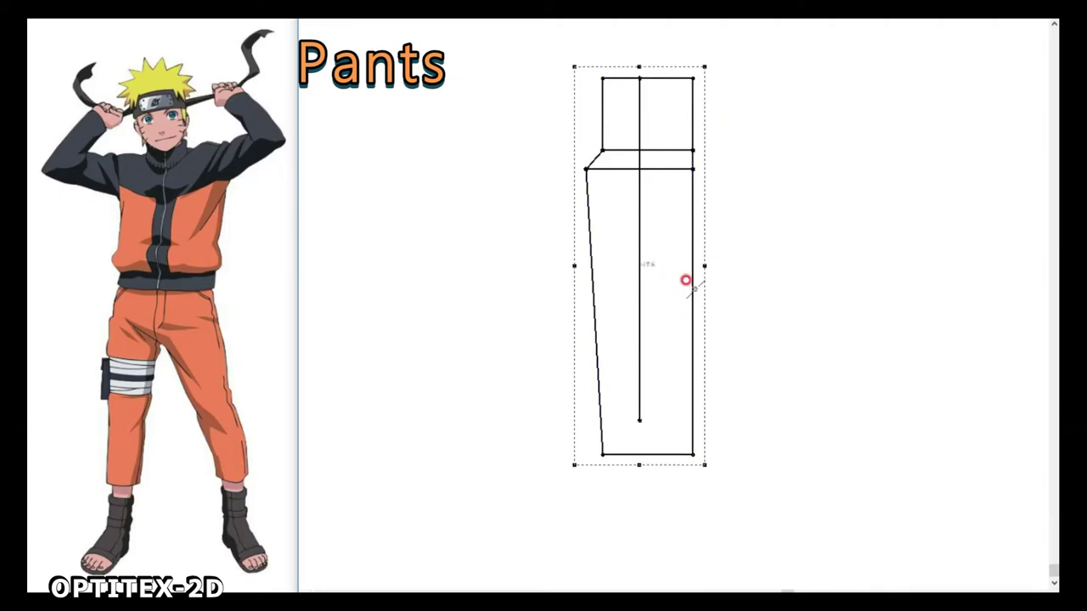
Step: Draw a horizontal knee line across the leg from the right edge to the left edge
left_click(692, 311)
left_click(693, 292)
left_click(598, 294)
right_click(598, 294)
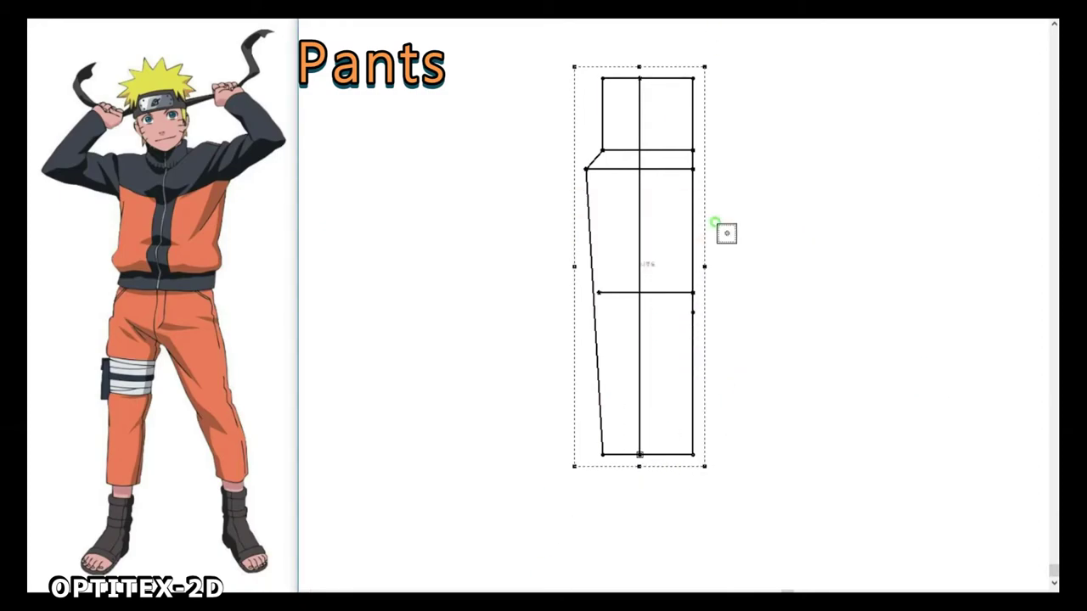
scroll(676, 313, "up", 1)
scroll(689, 307, "up", 1)
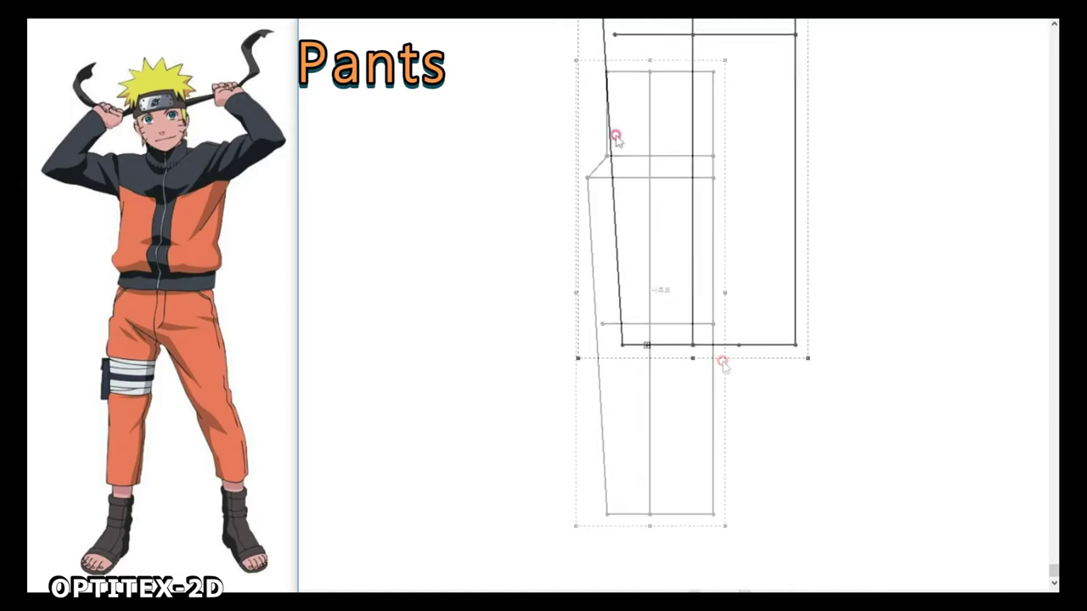
scroll(577, 466, "down", 1)
scroll(657, 344, "down", 1)
scroll(657, 345, "up", 1)
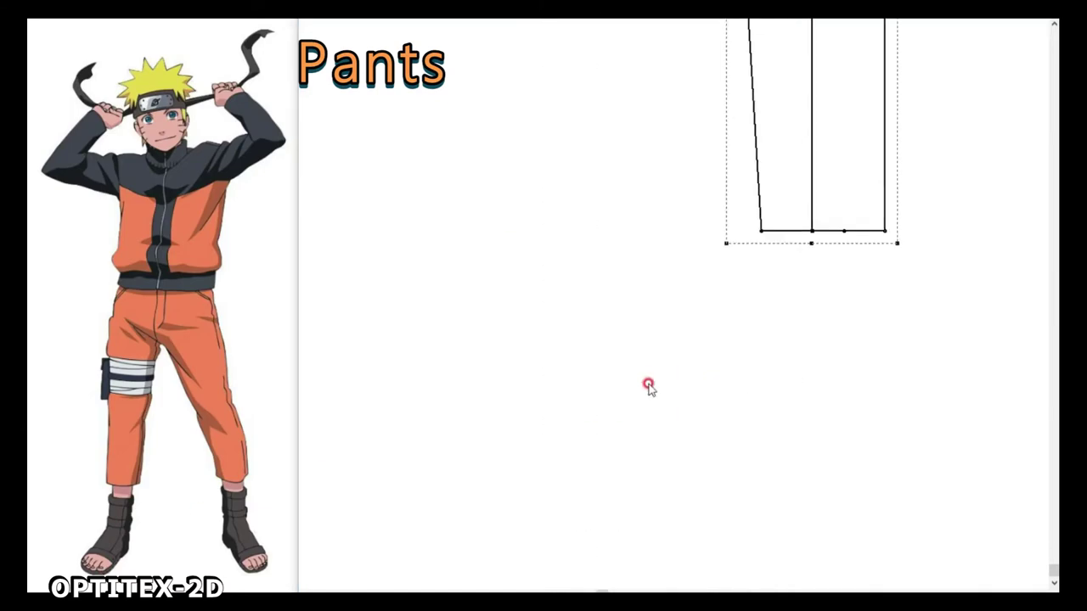
scroll(648, 382, "down", 1)
Step: Add points on both sides of the hem and pull the hem corners in to taper the leg
middle_click_drag(662, 286, 665, 357)
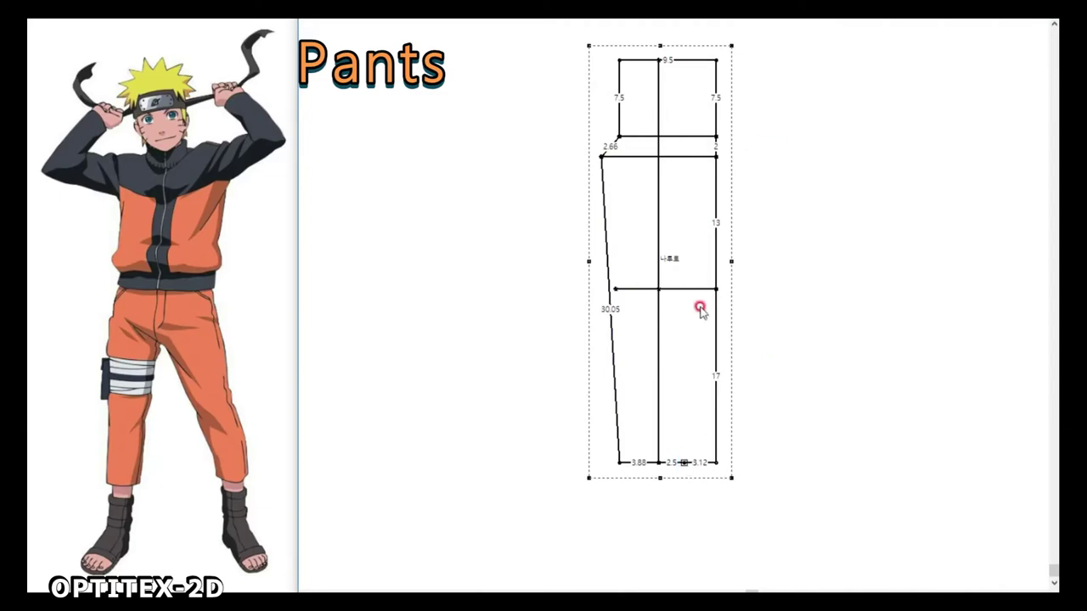
scroll(664, 296, "up", 1)
scroll(670, 348, "up", 1)
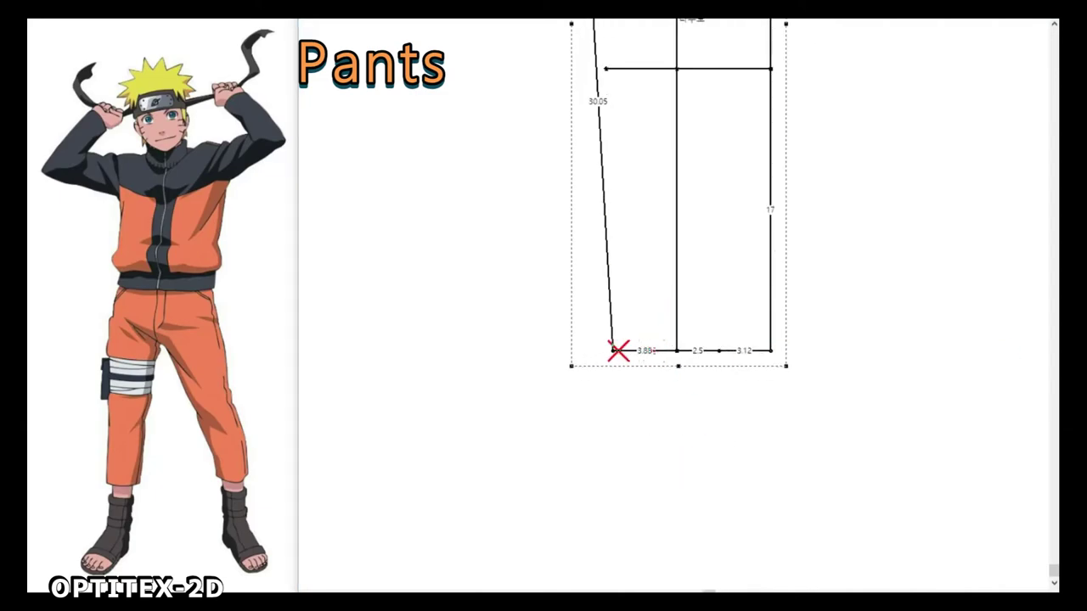
left_click(619, 350)
left_click(723, 351)
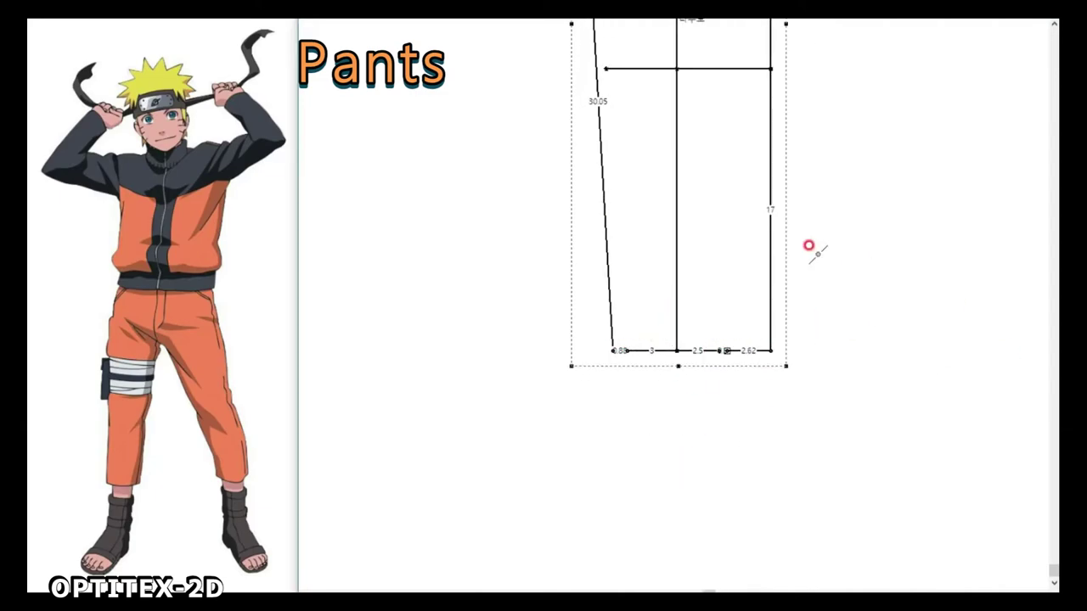
left_click(719, 355)
left_click(618, 353)
scroll(755, 350, "down", 1)
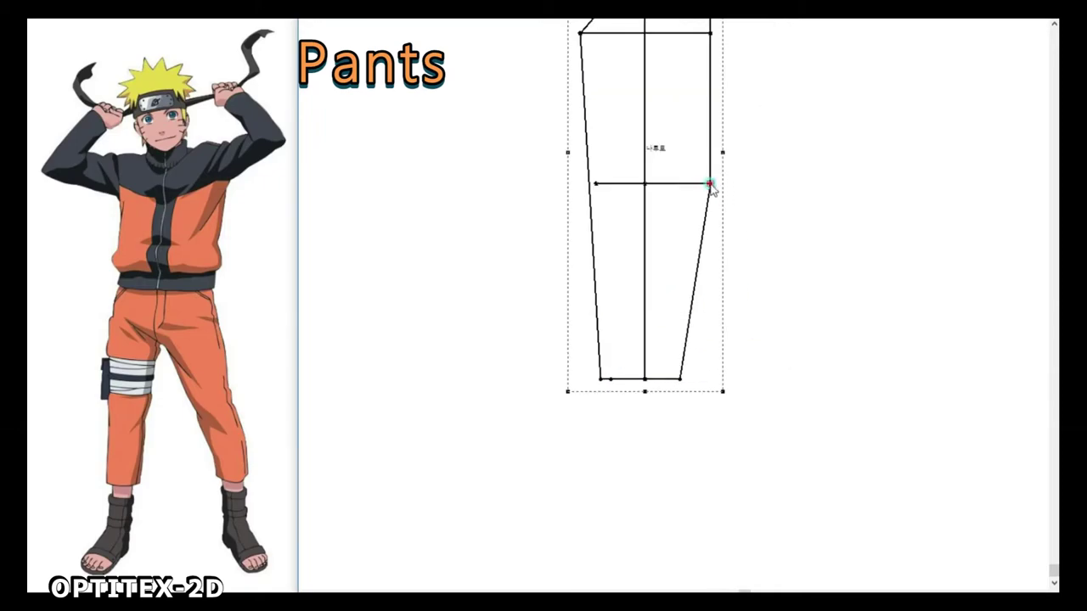
scroll(674, 306, "up", 1)
scroll(651, 388, "down", 1)
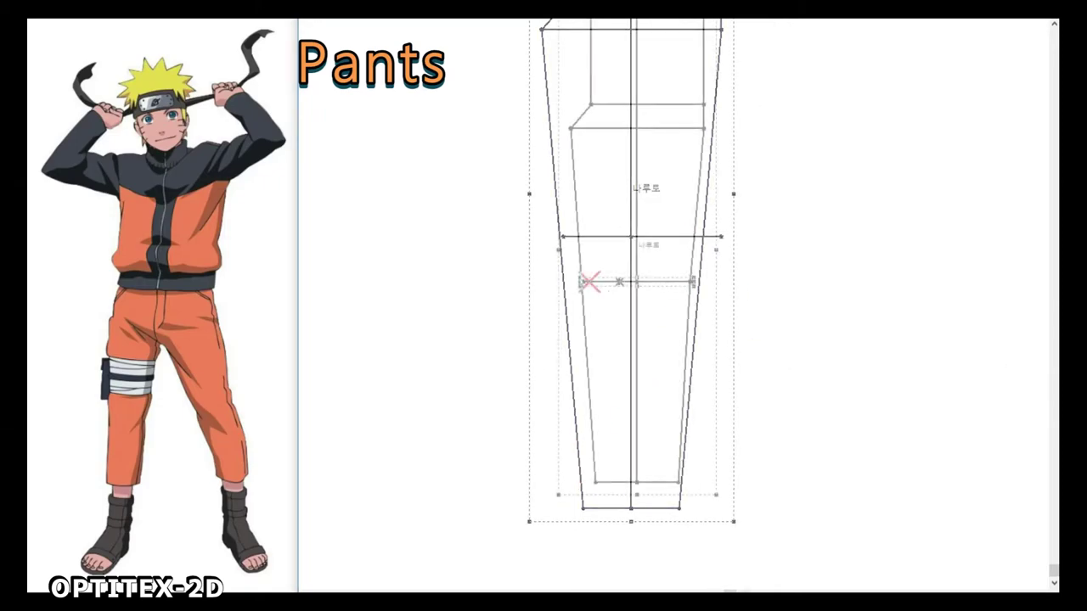
scroll(606, 266, "up", 1)
Step: Adjust the right and left side seams so they taper from the hip line to the hem
left_click(834, 234)
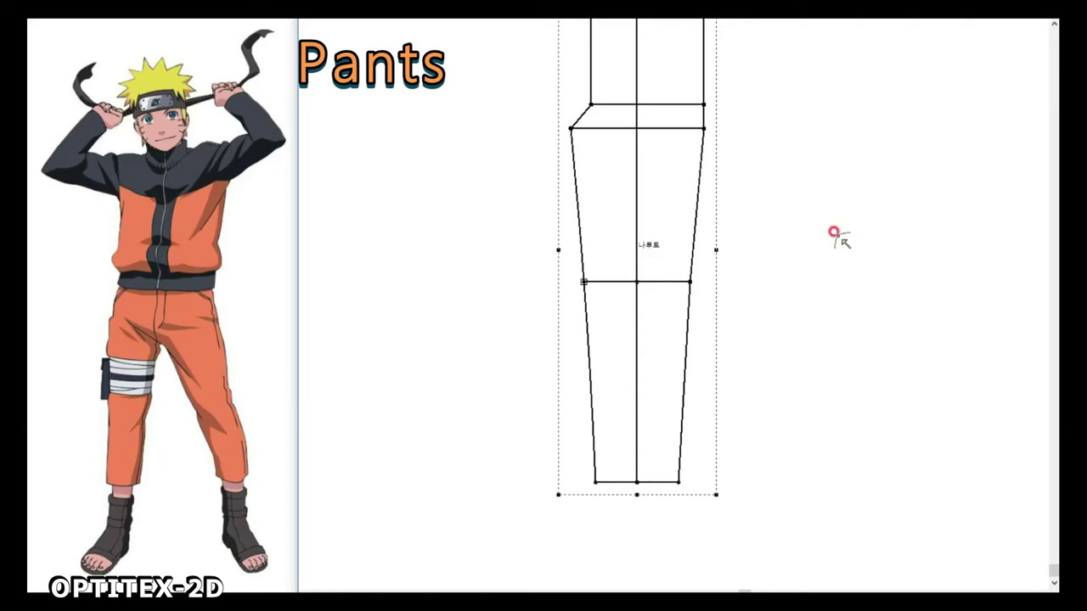
scroll(647, 167, "up", 1)
left_click(808, 264)
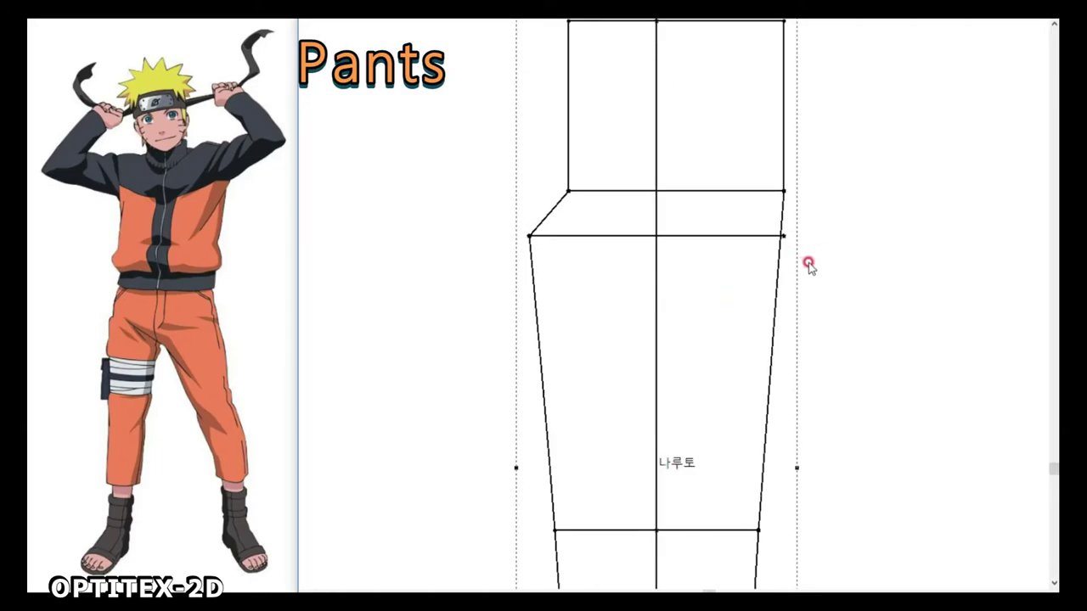
scroll(870, 293, "down", 1)
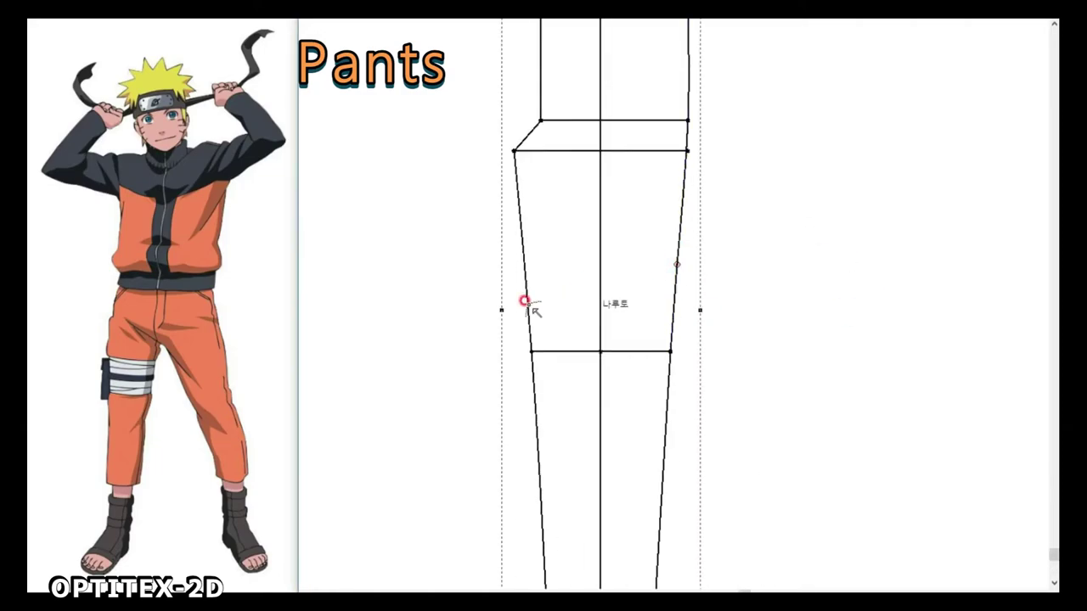
left_click(522, 239)
scroll(543, 267, "down", 1)
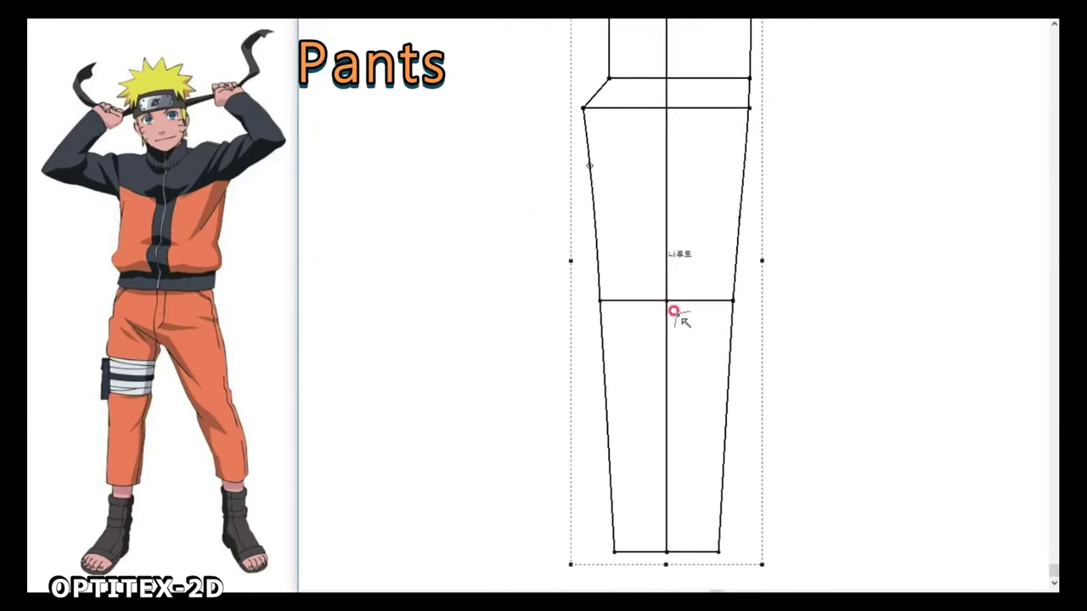
scroll(679, 309, "down", 1)
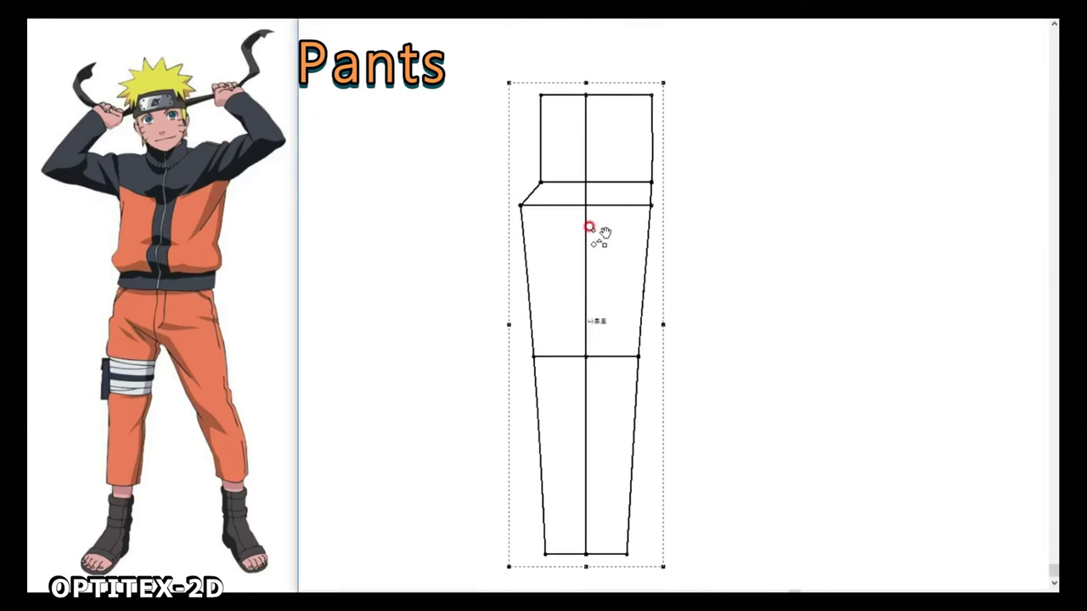
scroll(671, 305, "up", 5)
Step: Bend the diagonal crotch line into a smooth curve
left_click_drag(670, 303, 679, 320)
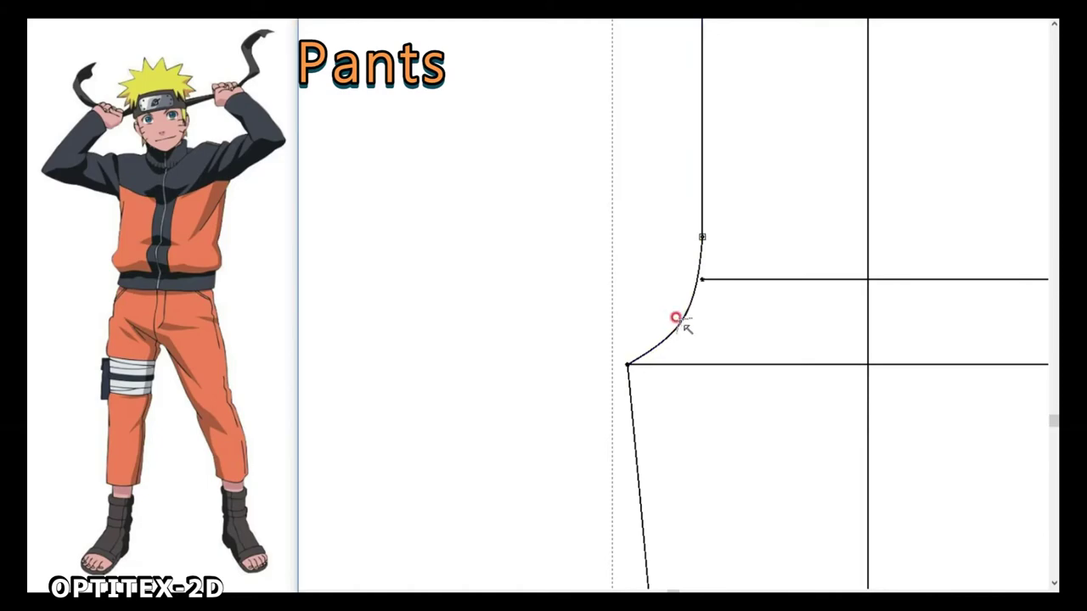
scroll(668, 261, "down", 2)
scroll(671, 289, "down", 2)
scroll(672, 307, "down", 1)
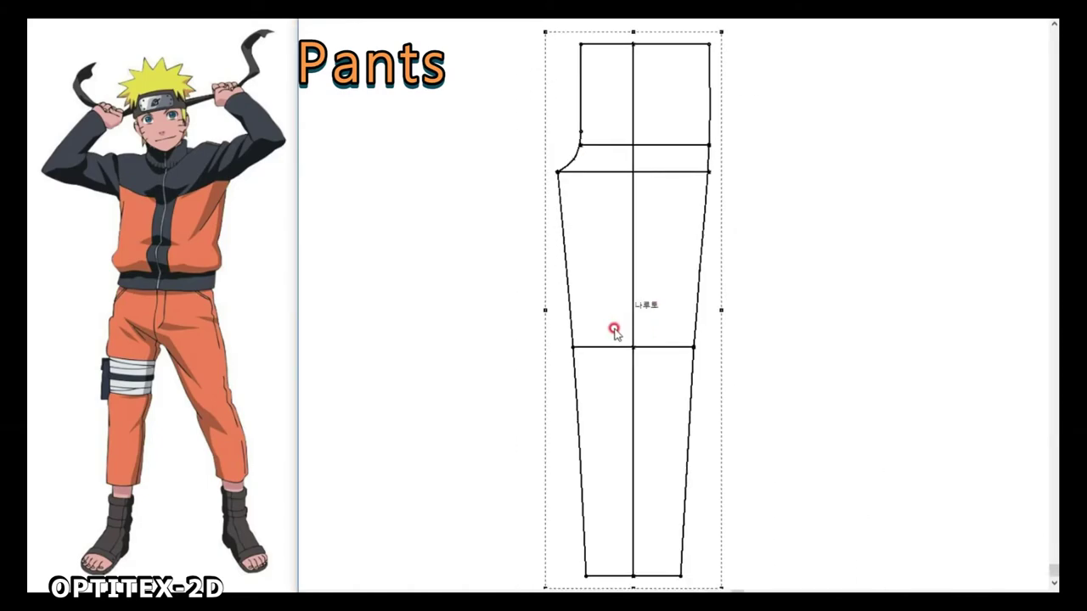
scroll(671, 305, "down", 1)
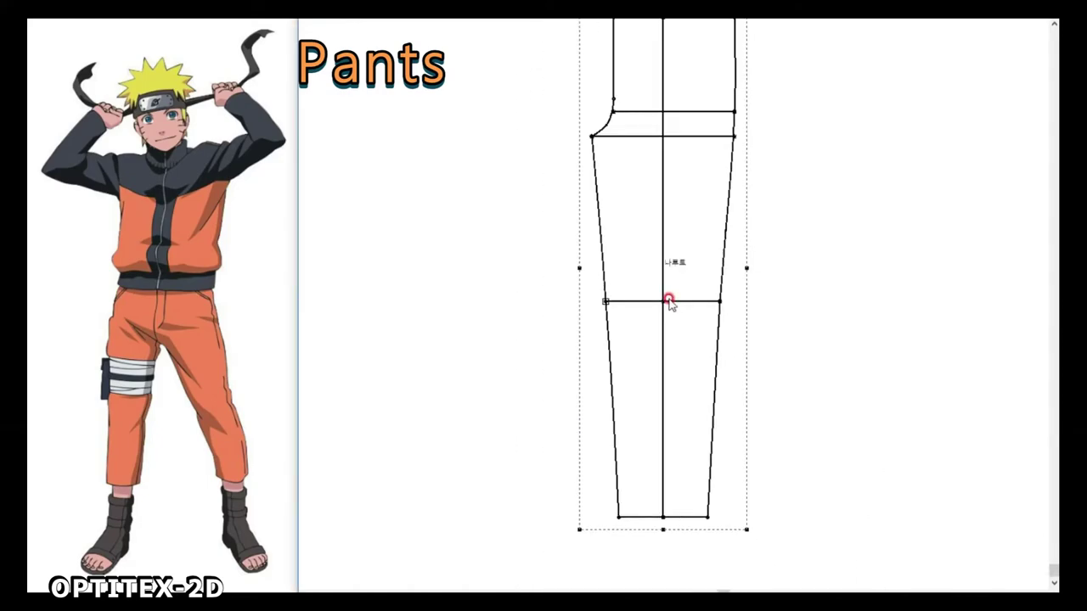
Step: Shift the left and right knee points inward with Move Point X 0.61, then view the whole pants pattern
left_click(604, 301)
key("Return")
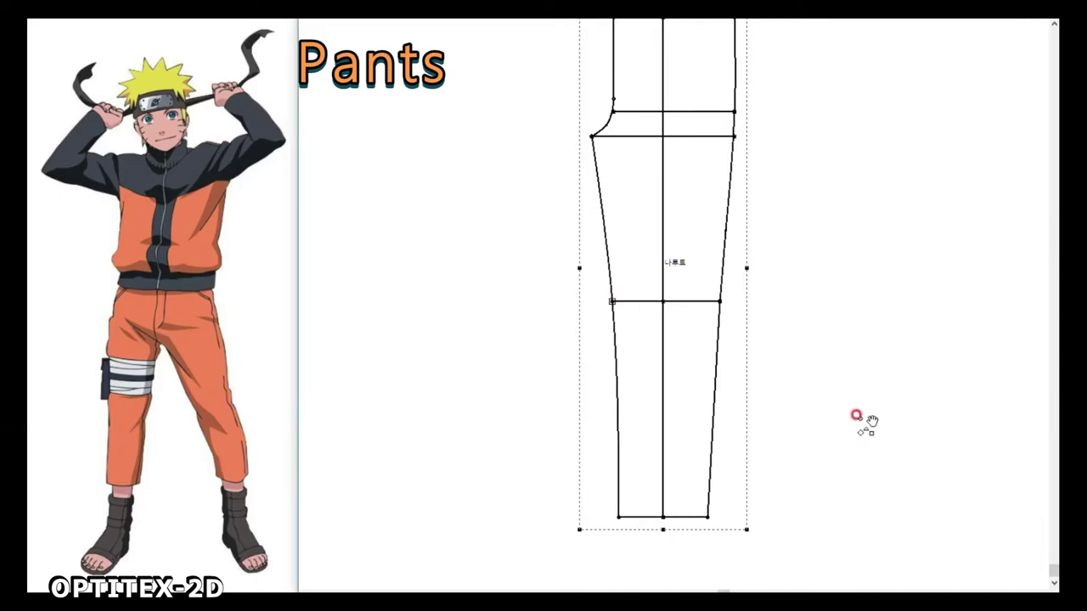
left_click(604, 301)
key("Return")
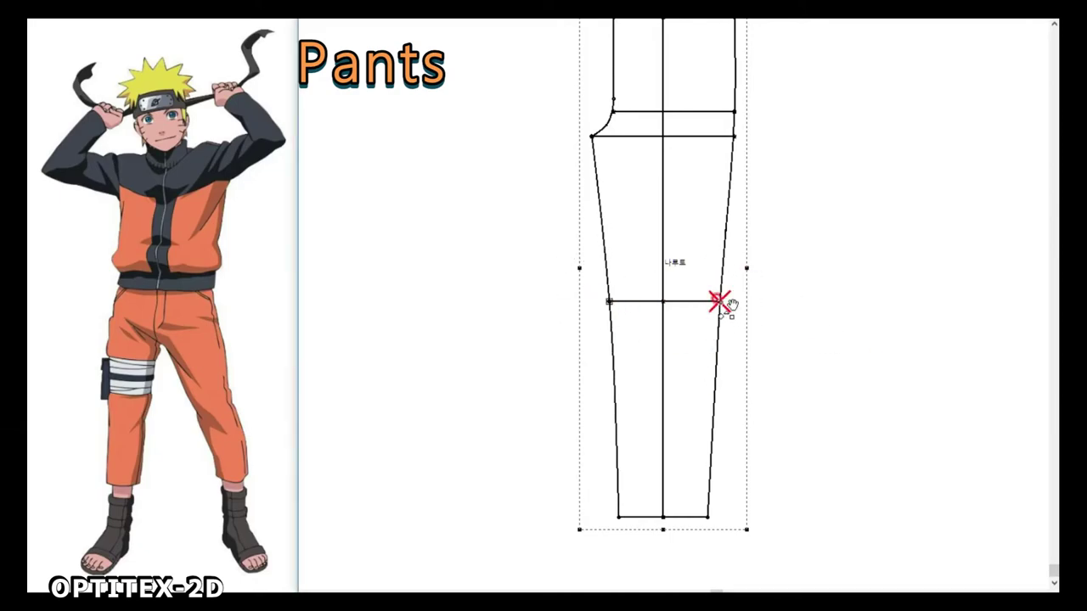
left_click(720, 302)
key("Return")
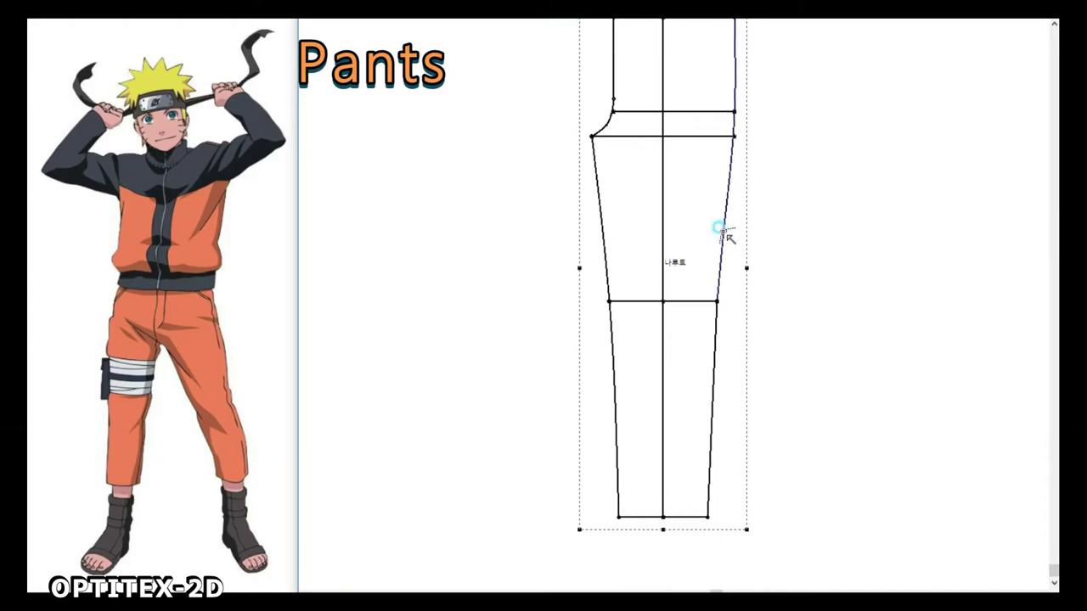
left_click(628, 189)
right_click(628, 189)
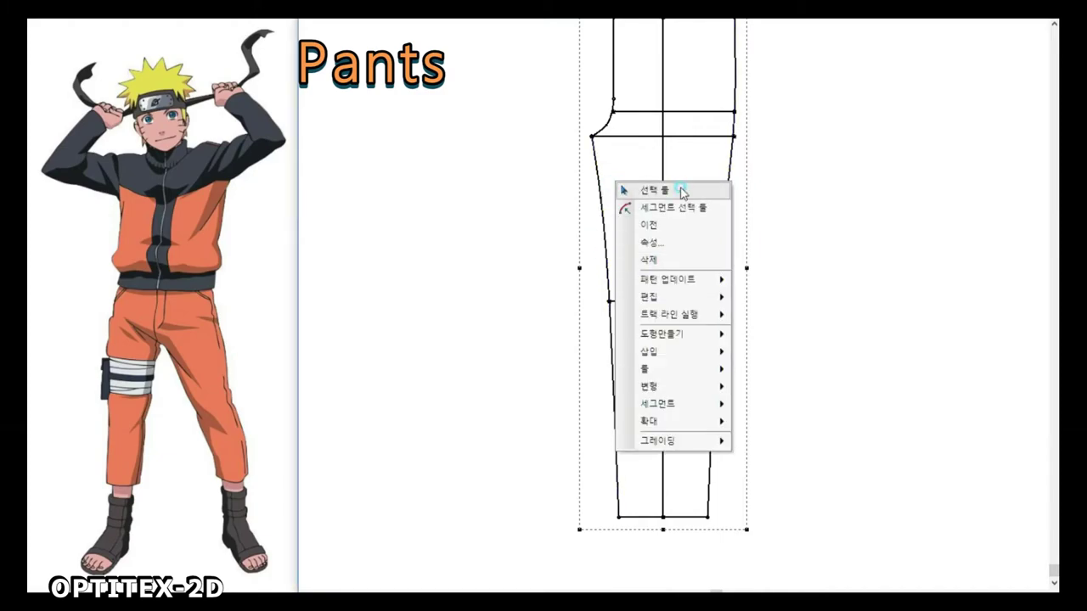
left_click(679, 187)
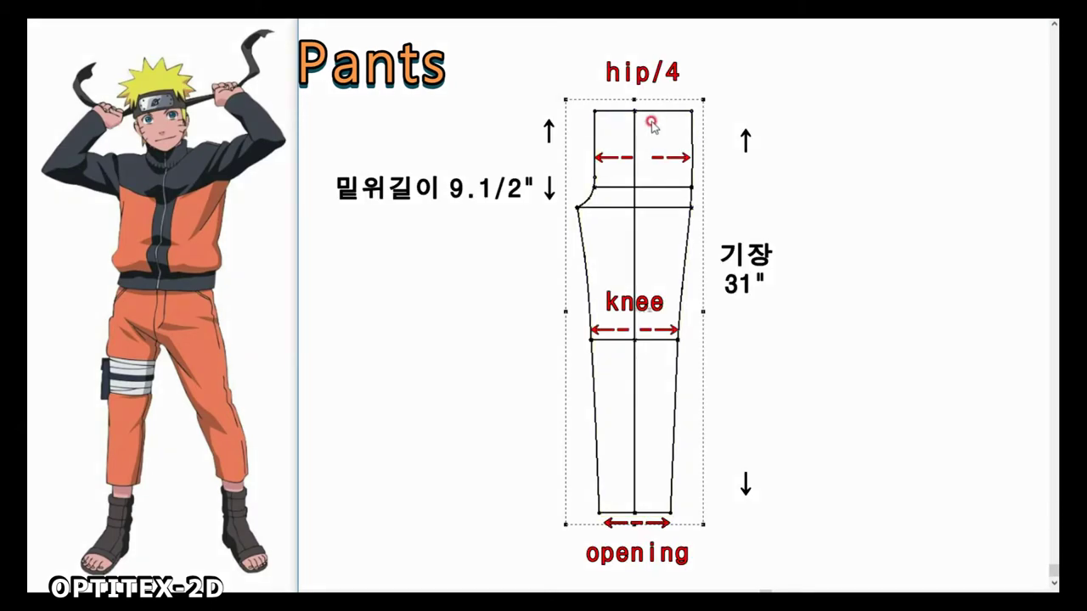
Step: Draw a waistband rectangle above the pants, reduce its height by -28, and mirror it along its top edge
left_click_drag(584, 60, 781, 85)
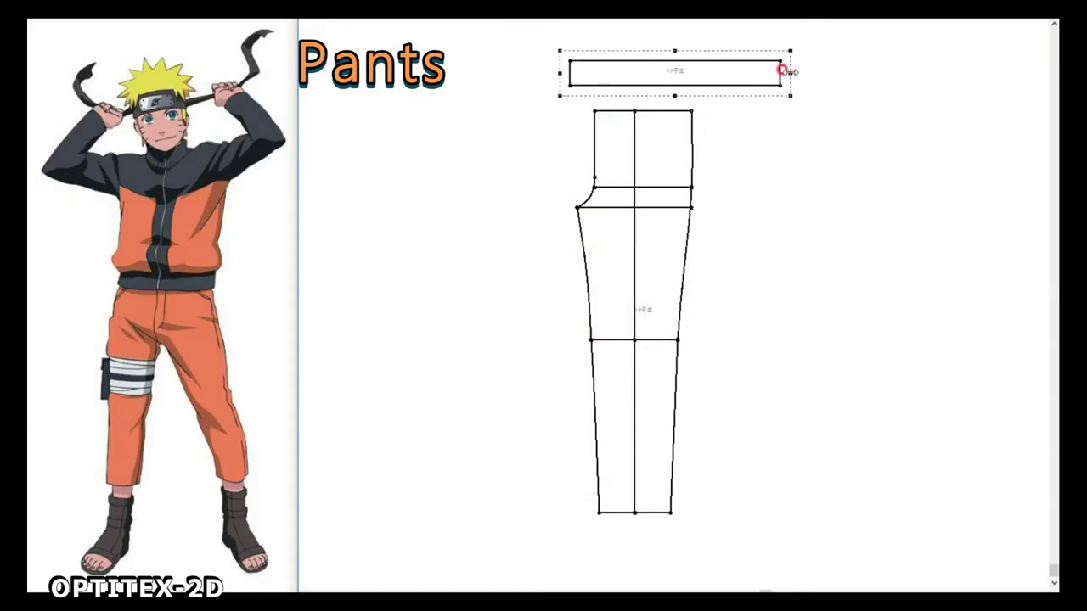
type("-28")
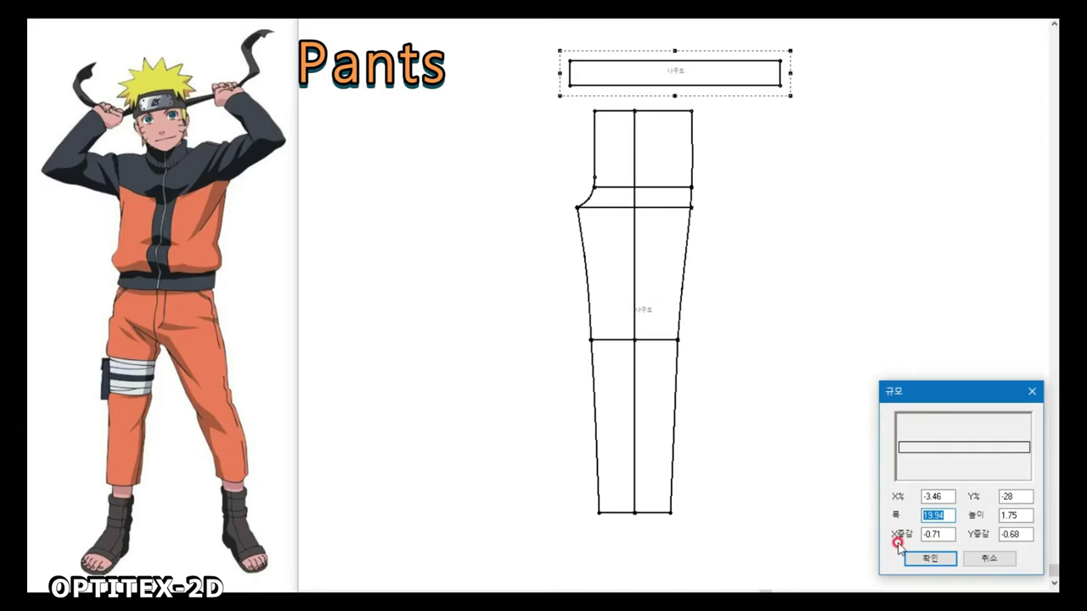
left_click(929, 558)
scroll(650, 162, "up", 1)
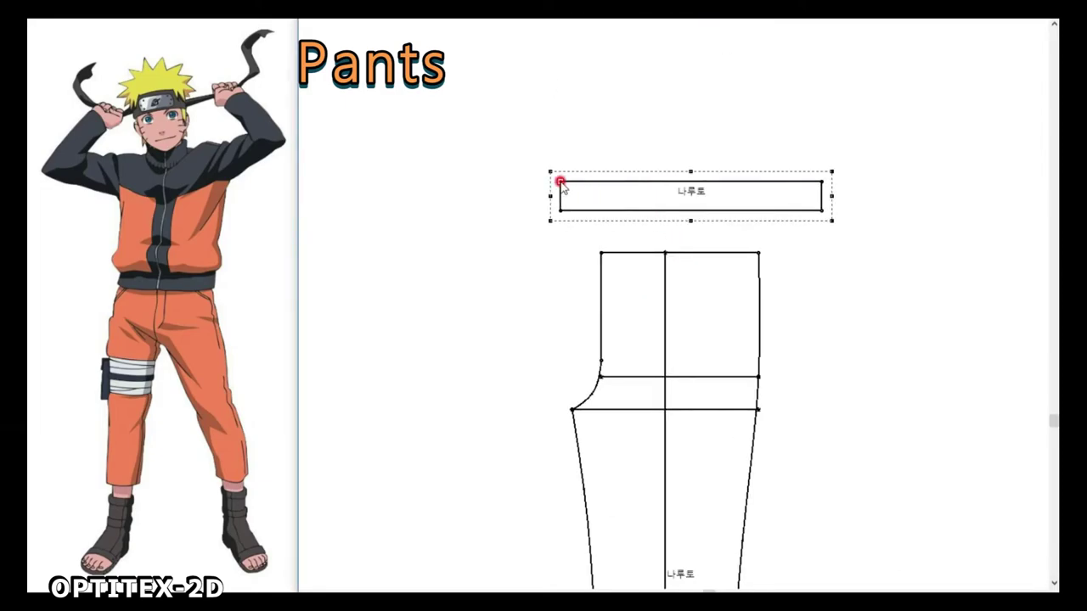
left_click_drag(561, 182, 818, 174)
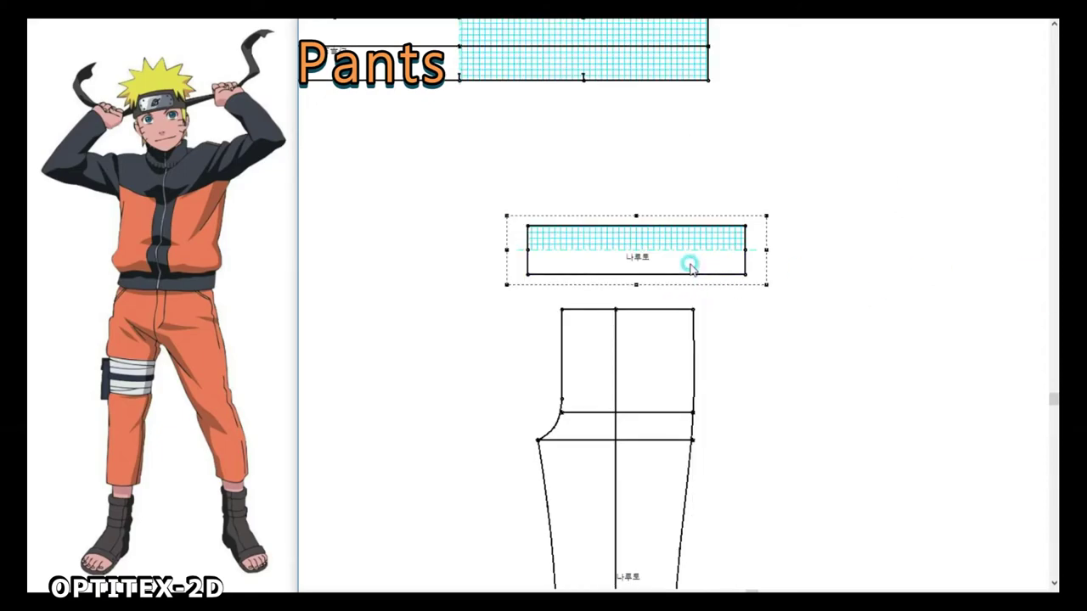
Step: Set a fold line on the waistband and unfold it along that fold
left_click(724, 266)
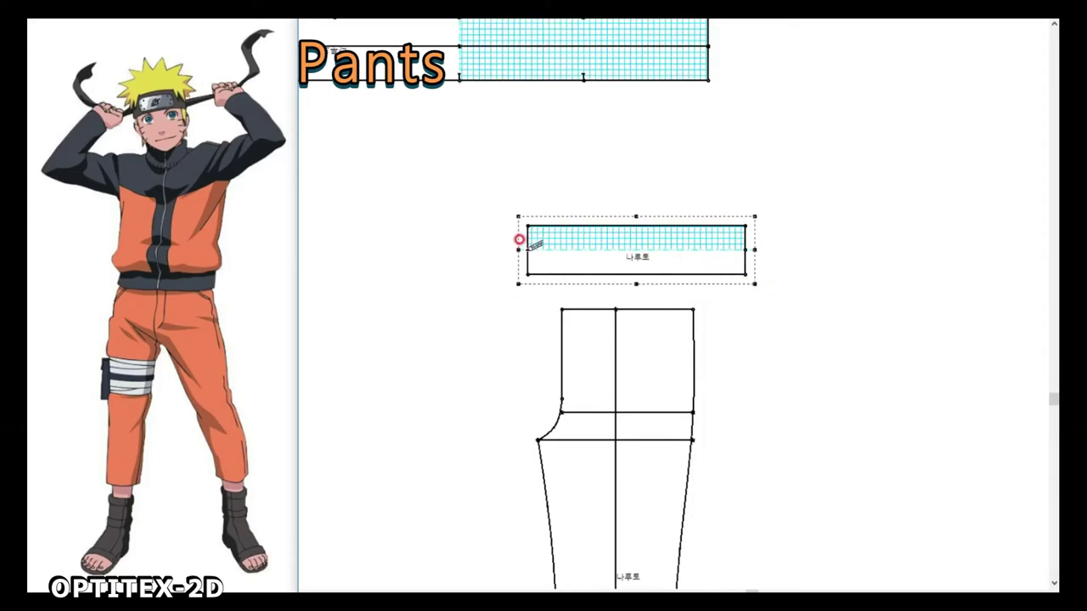
left_click(742, 240)
right_click(789, 214)
left_click(817, 251)
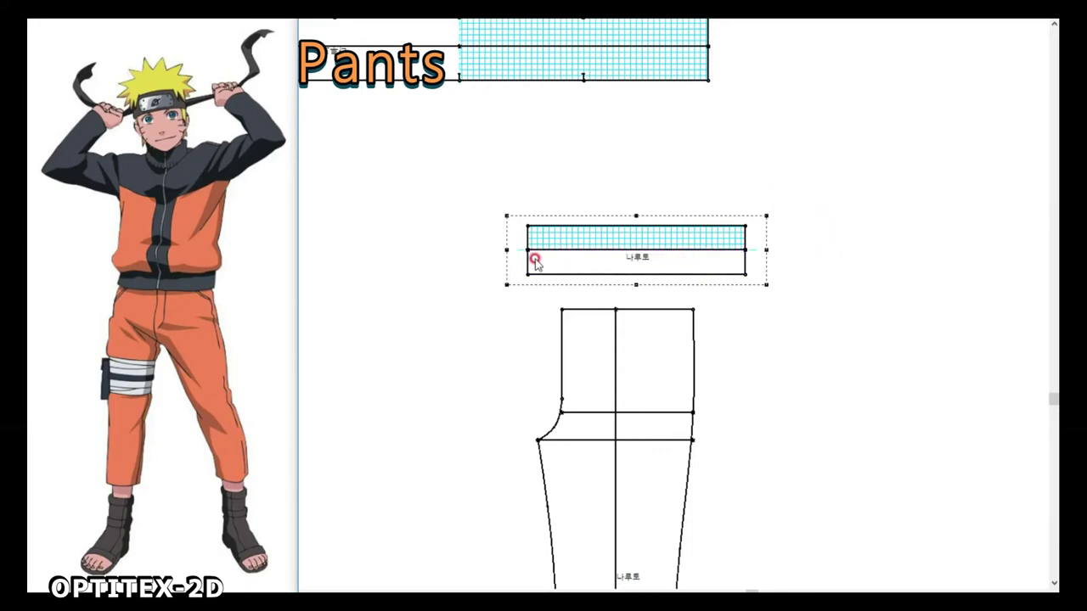
right_click(805, 248)
left_click(841, 248)
left_click(148, 162)
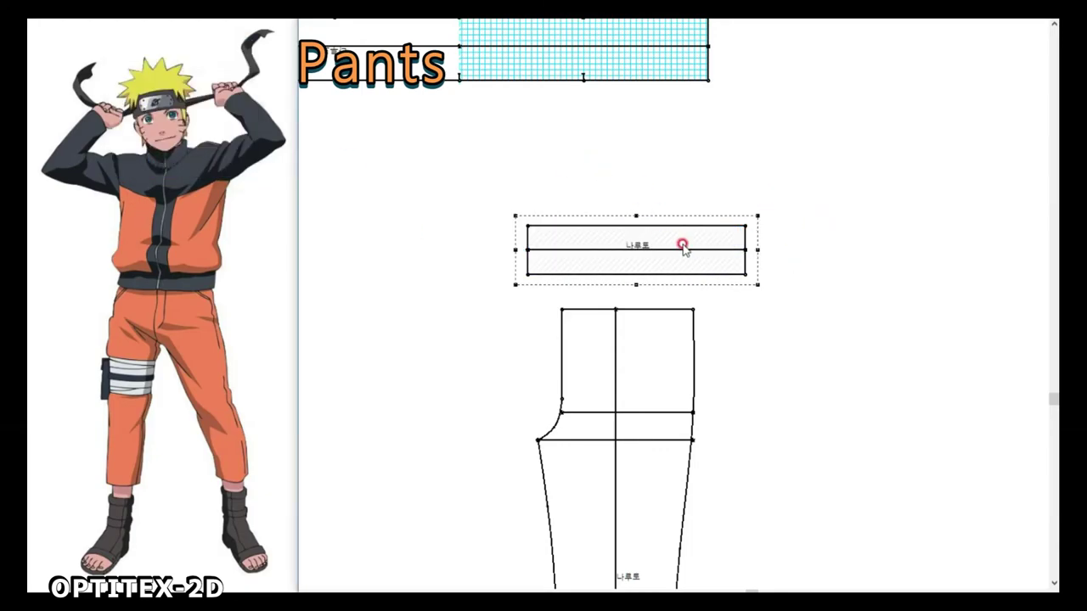
Step: Mirror the waistband to the right so it becomes one full-length strip
left_click(806, 253)
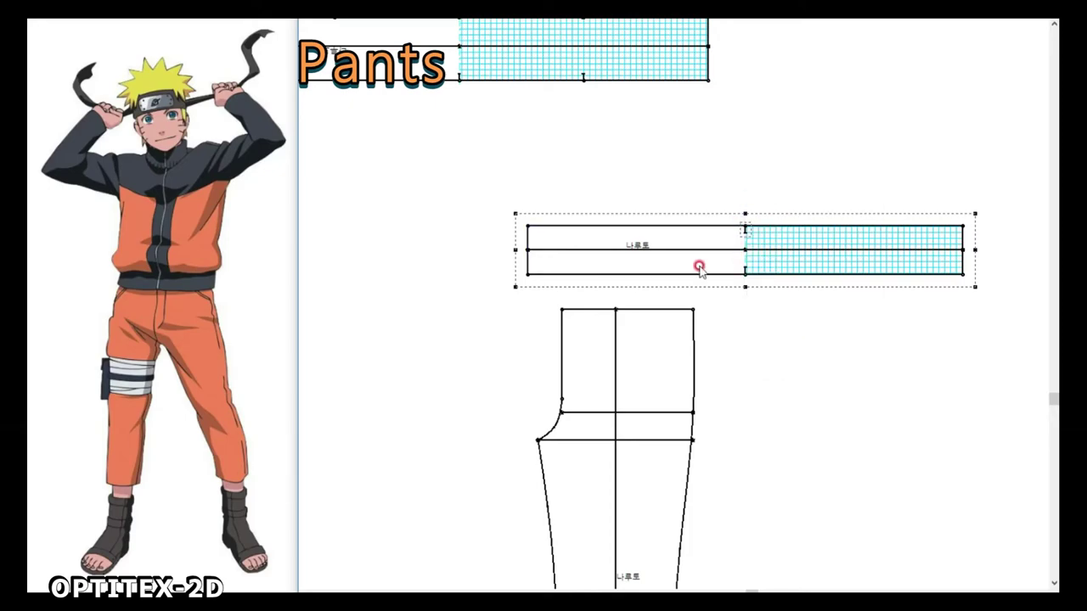
scroll(698, 267, "up", 2)
scroll(645, 242, "down", 1)
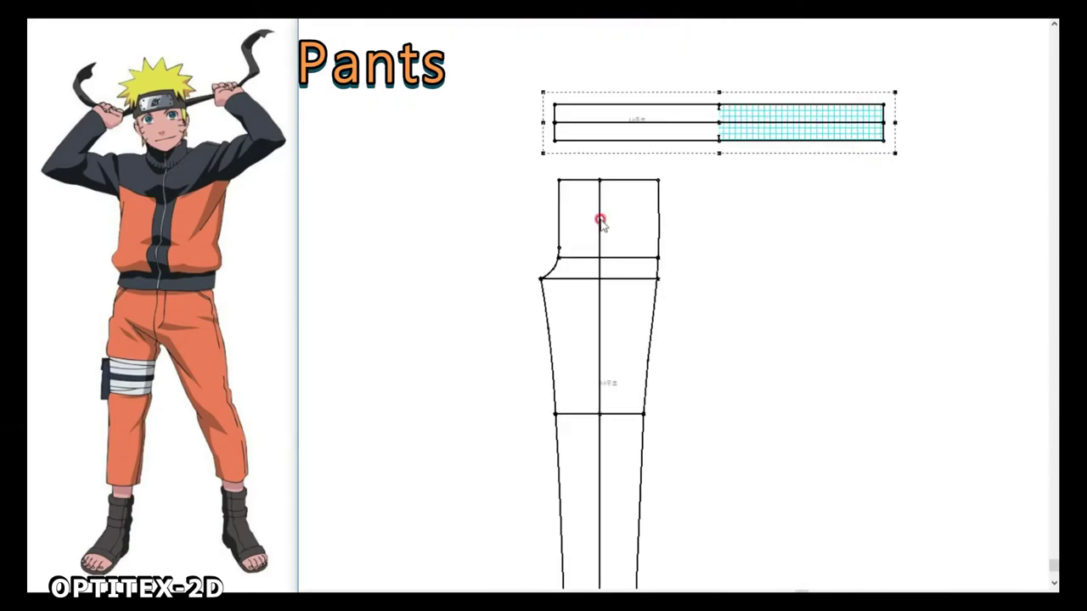
left_click(599, 219)
scroll(674, 306, "up", 1)
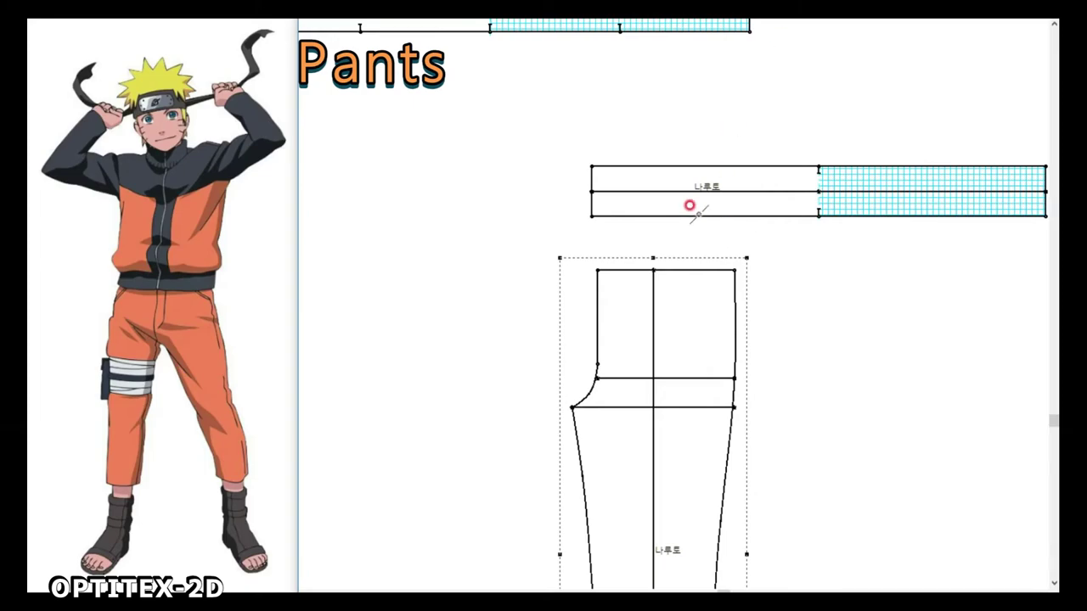
left_click(703, 216)
scroll(786, 264, "down", 2)
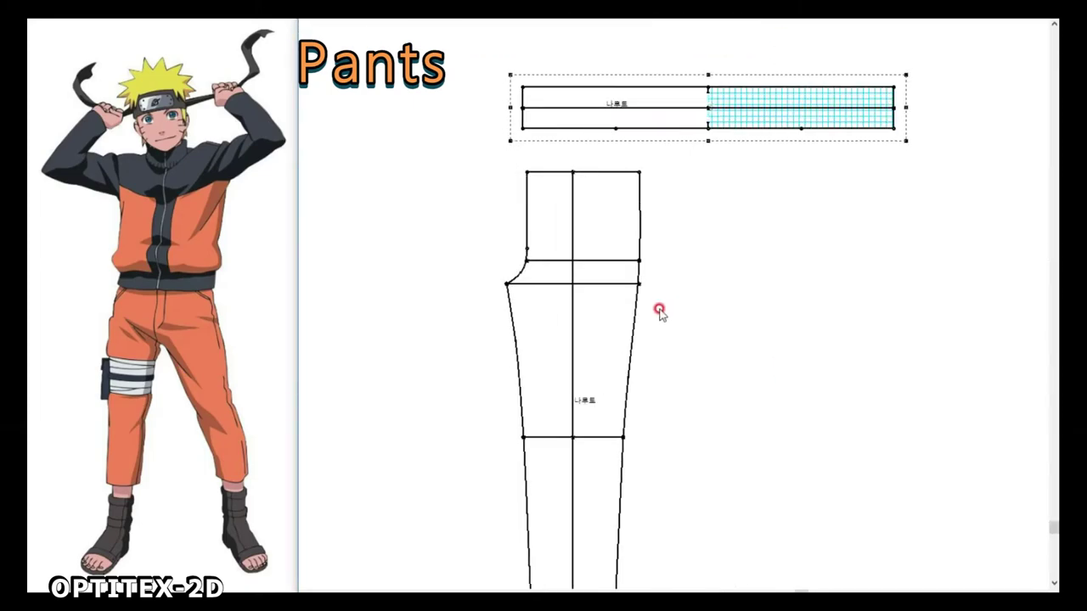
left_click(671, 303)
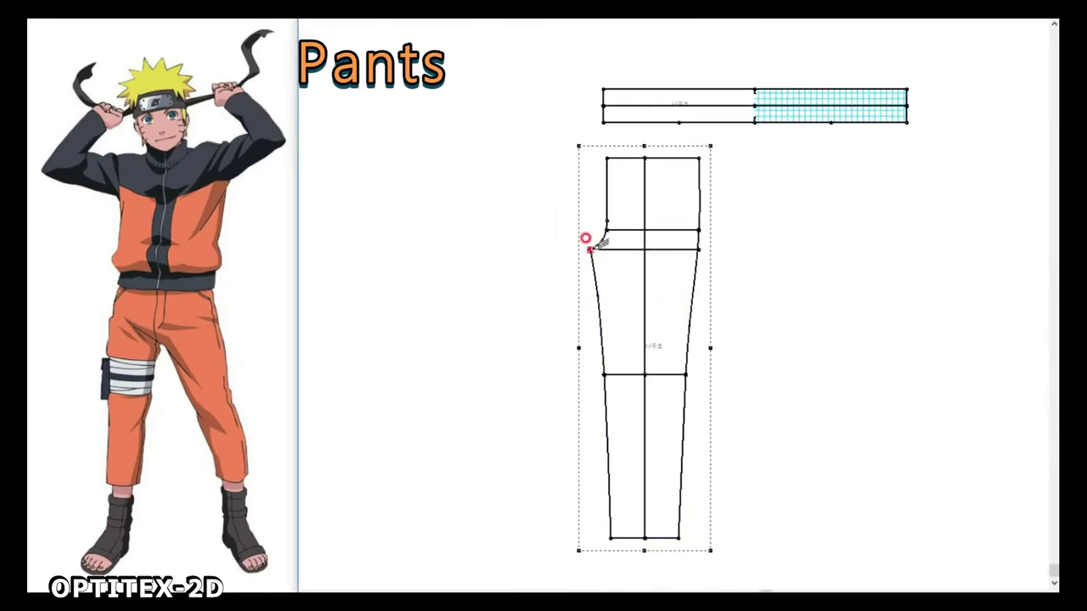
Step: Trace an extended crotch point outside the front pants and a new inseam down to the hem corner
right_click(554, 250)
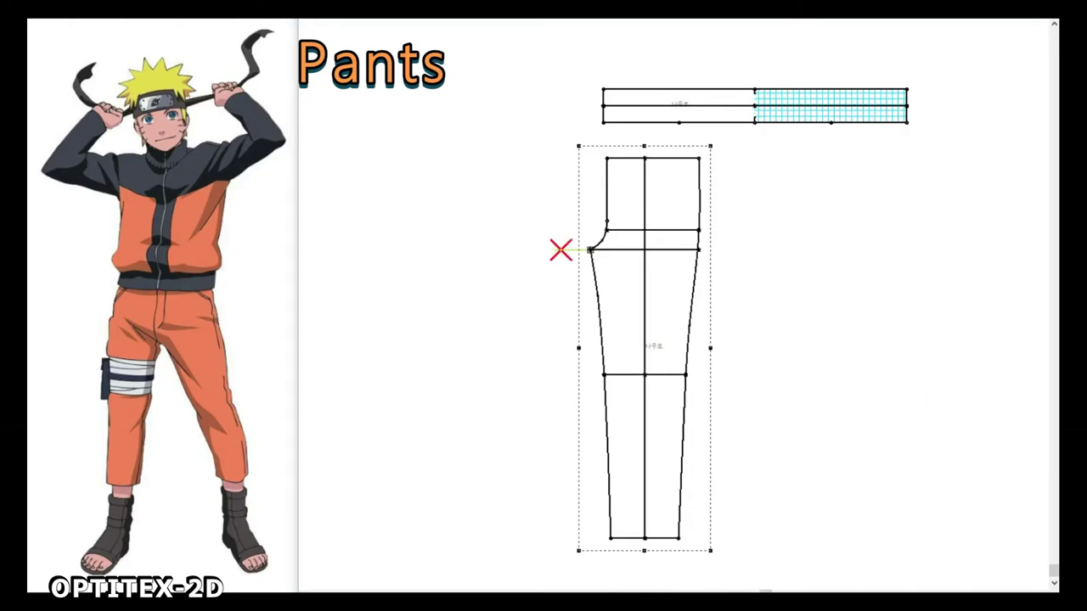
scroll(662, 342, "up", 1)
scroll(658, 328, "down", 1)
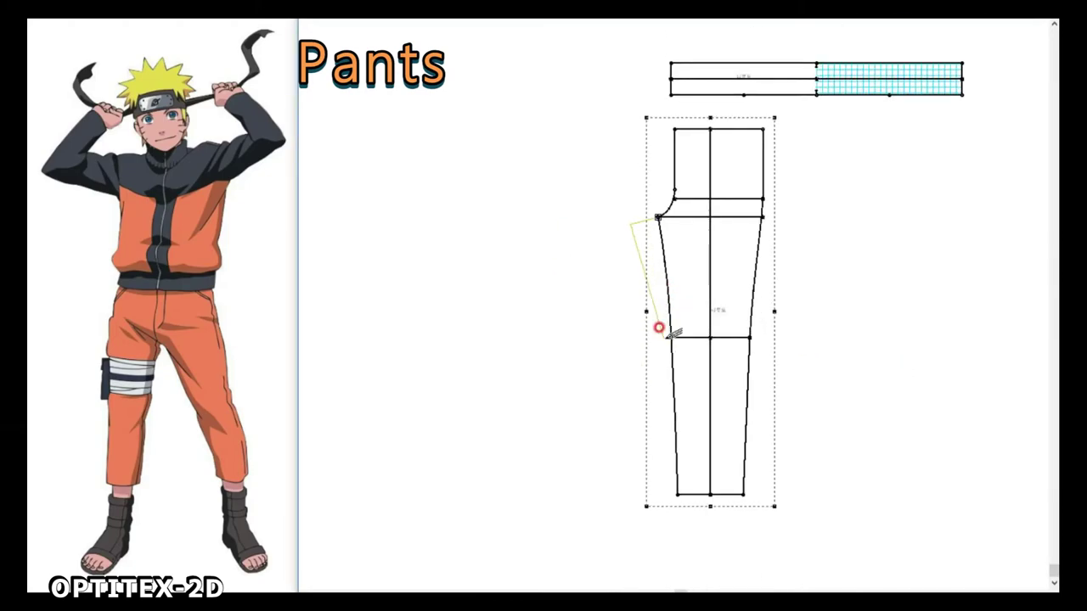
left_click(626, 221)
scroll(629, 225, "up", 1)
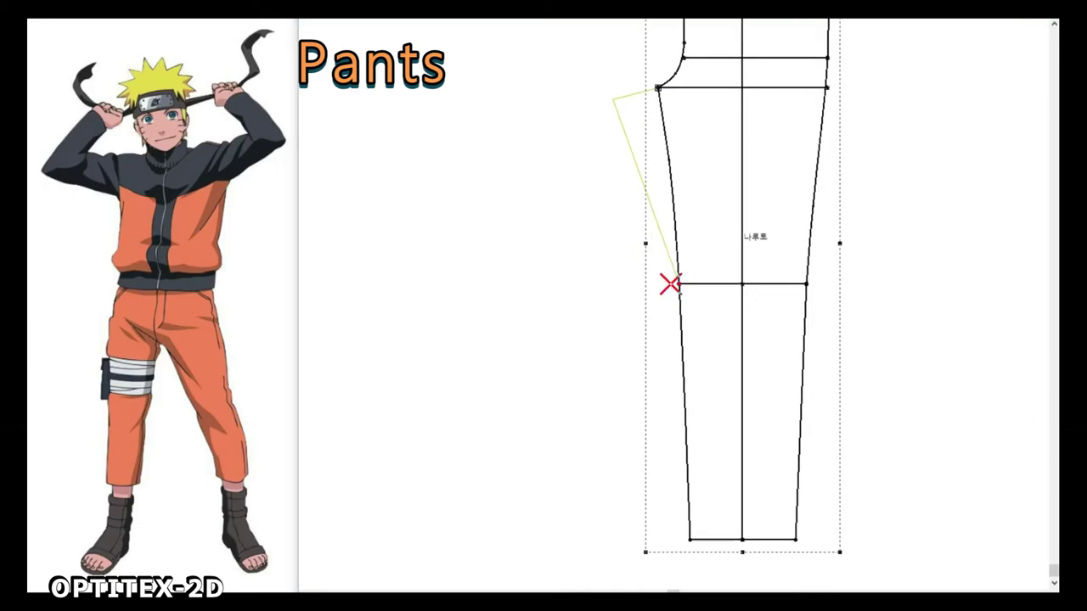
right_click(687, 536)
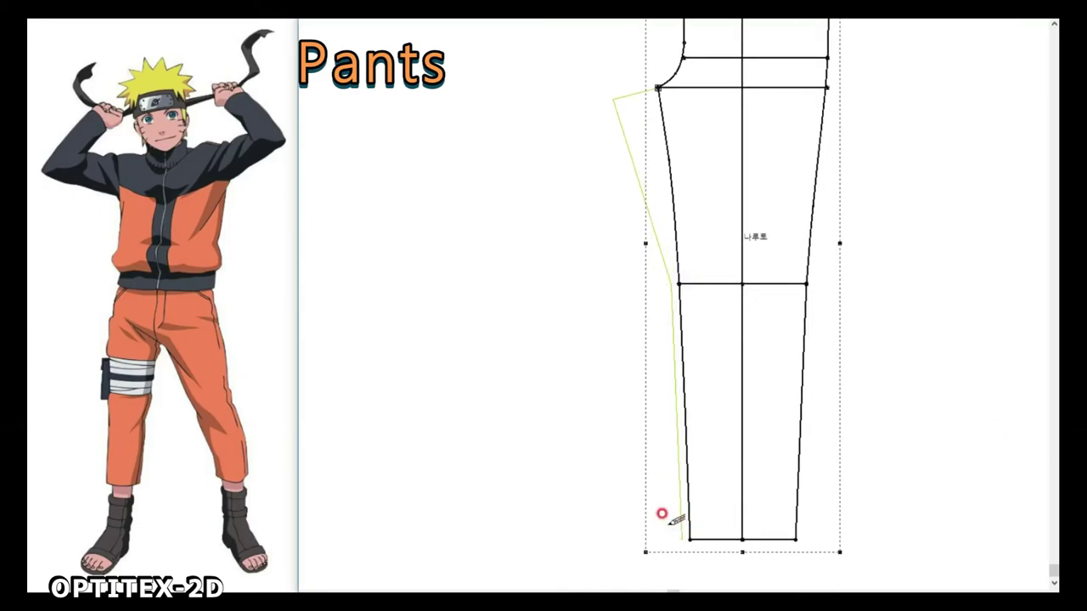
right_click(686, 530)
left_click(722, 356)
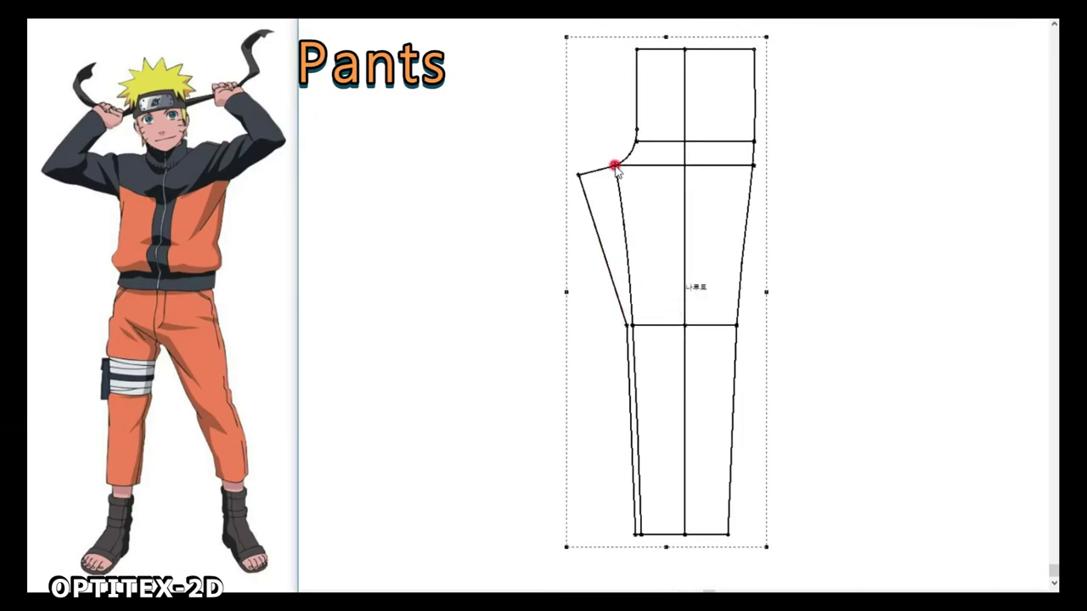
Step: Draw the raised back waist and the side seam down to the hem, closing the back piece outline
scroll(641, 132, "up", 2)
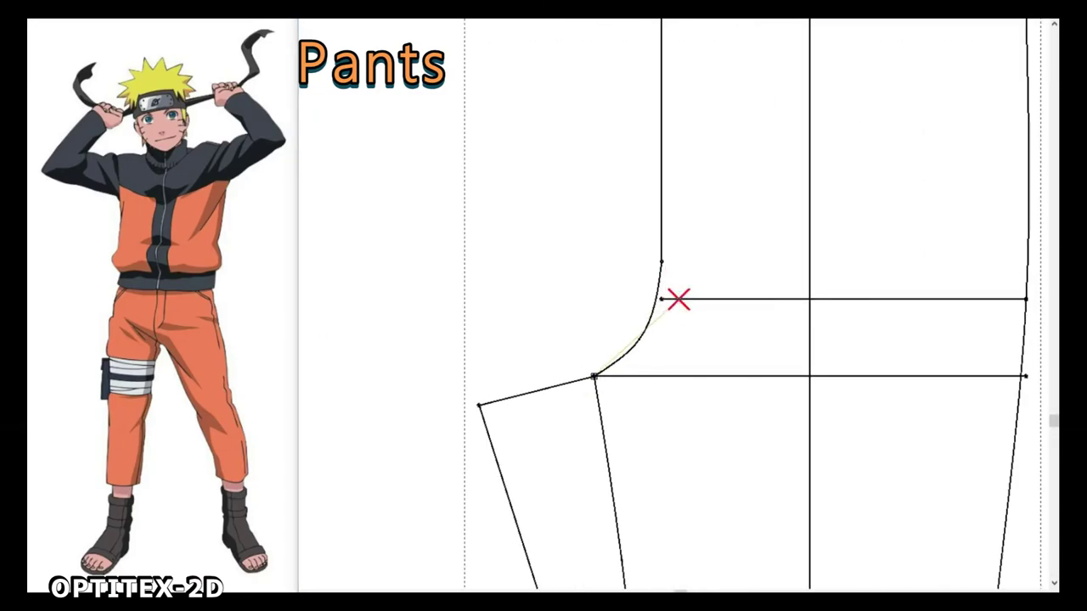
left_click(719, 293)
left_click(684, 293)
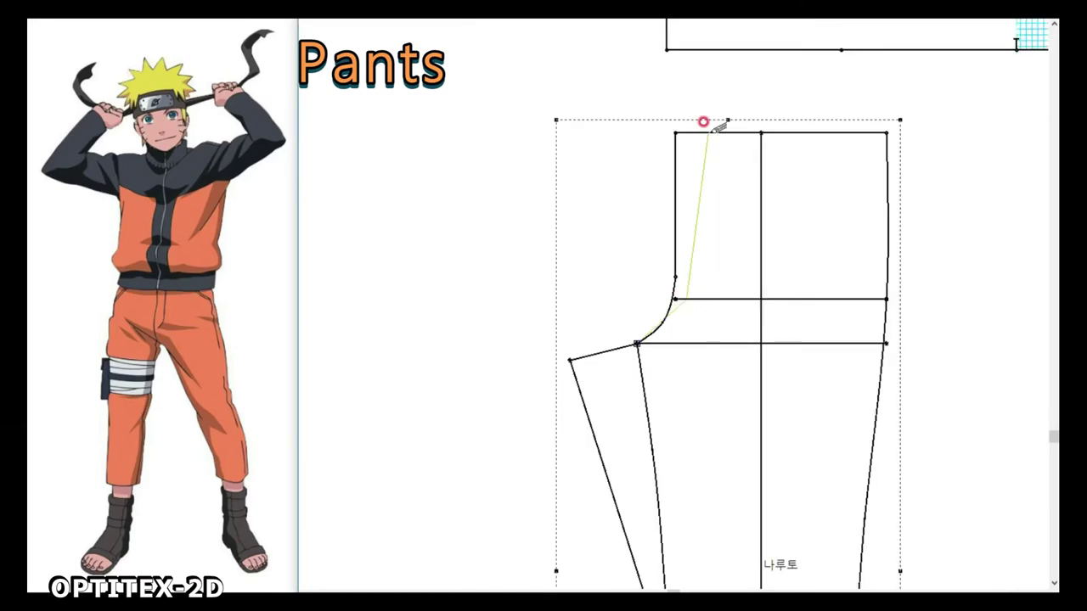
left_click(708, 134)
key("Return")
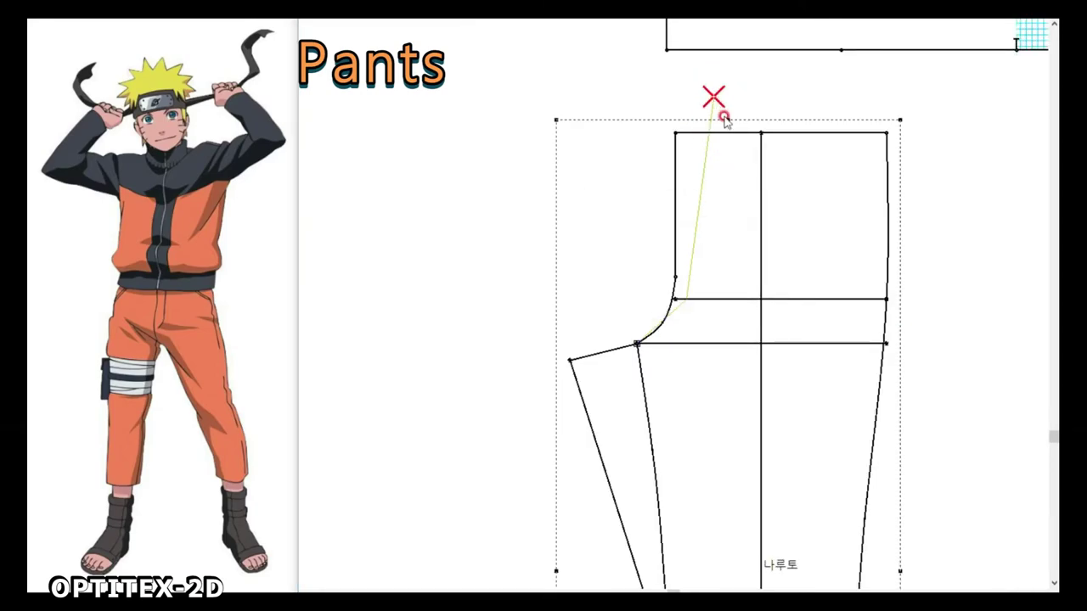
left_click(669, 252)
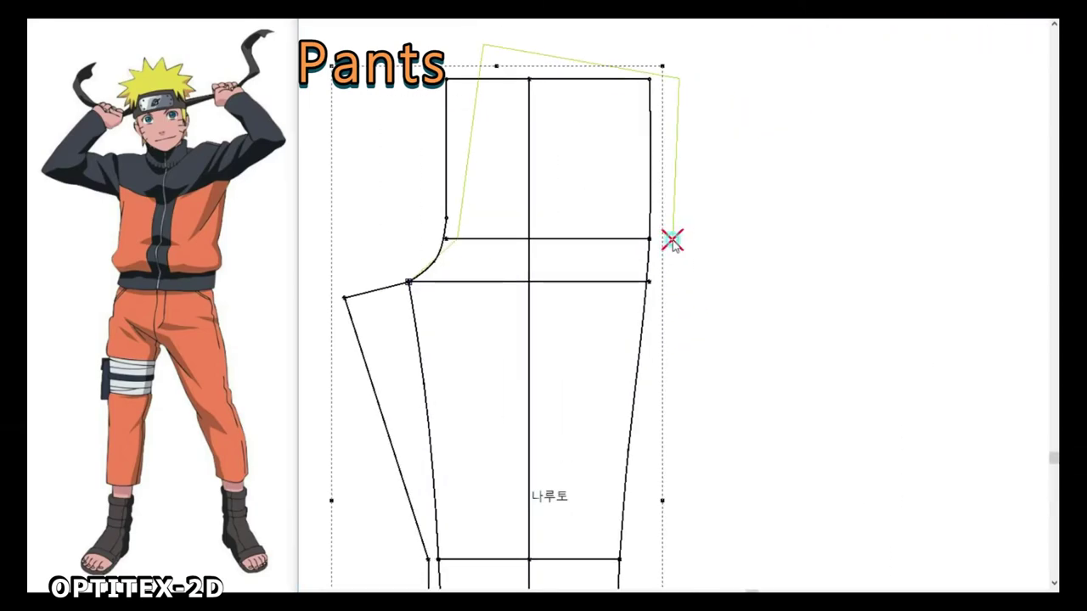
scroll(646, 357, "down", 2)
left_click(724, 505)
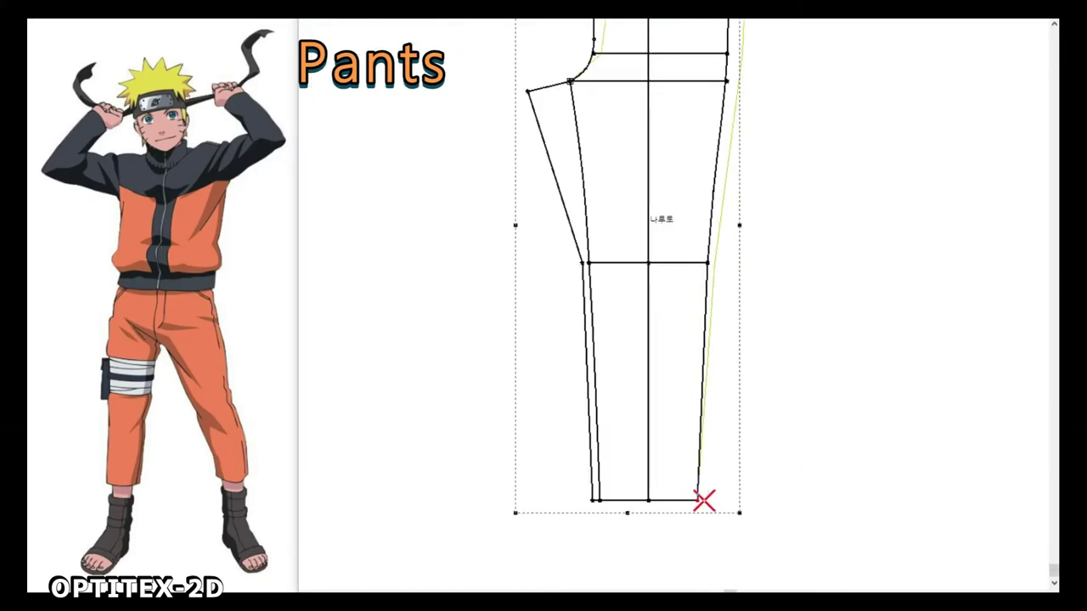
left_click(752, 473)
scroll(671, 306, "up", 3)
scroll(633, 300, "up", 2)
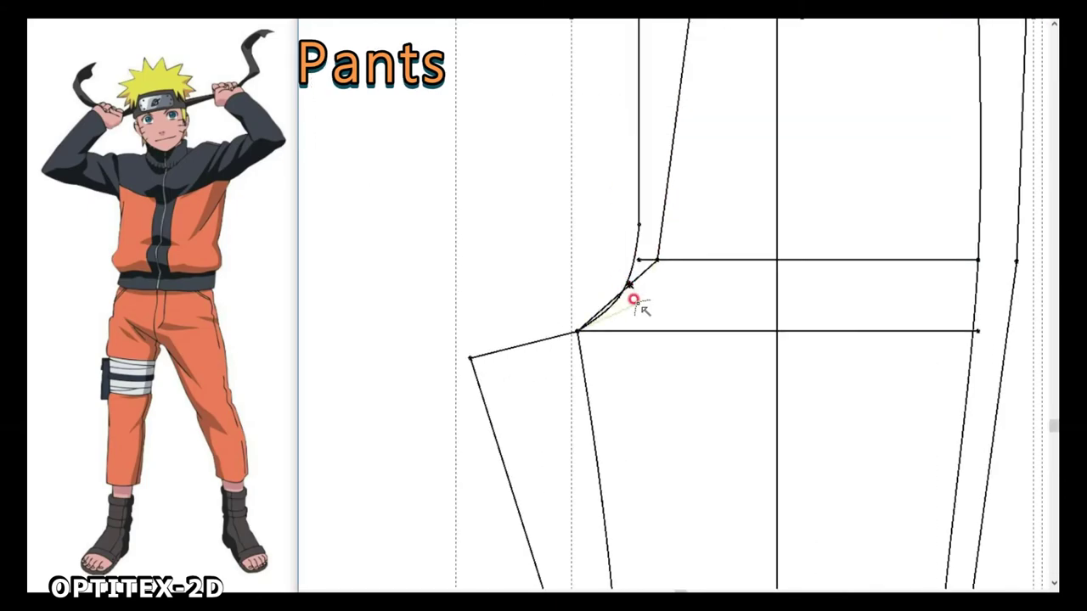
scroll(712, 292, "down", 3)
scroll(674, 303, "down", 2)
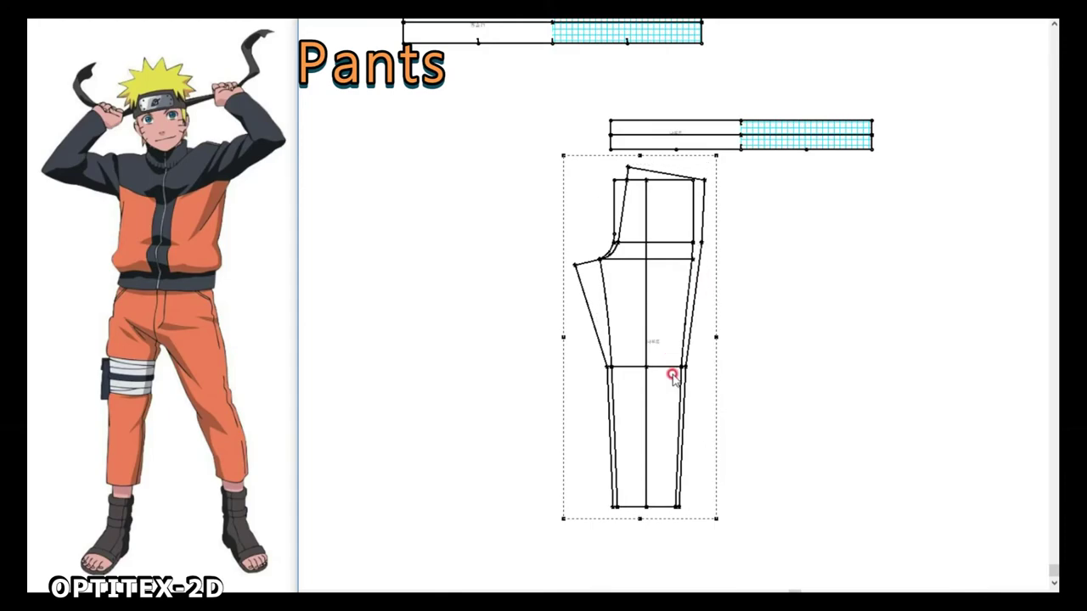
scroll(577, 263, "up", 2)
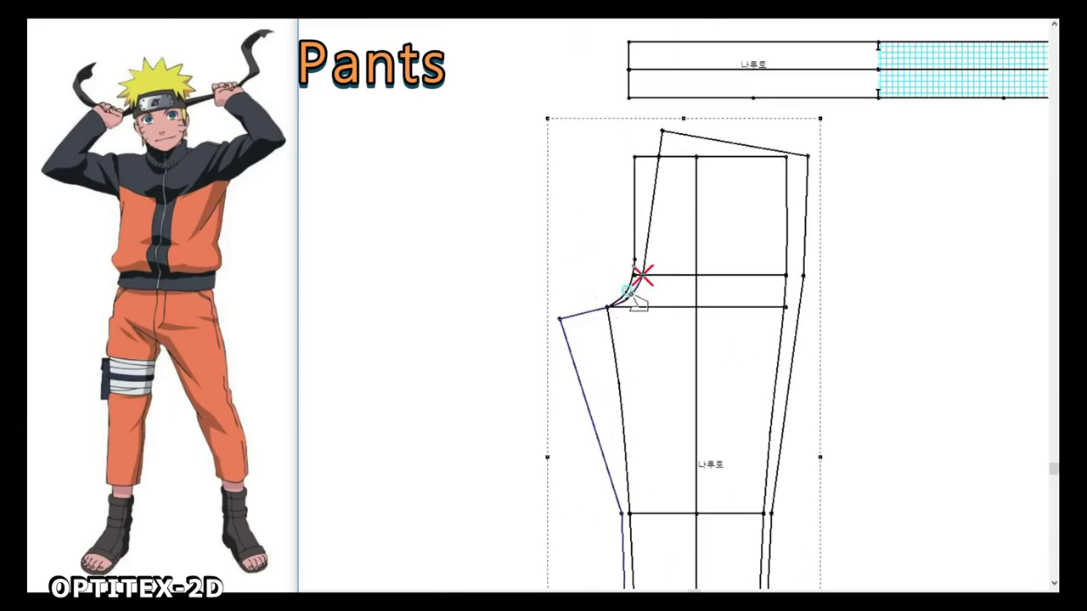
scroll(657, 313, "down", 2)
left_click(668, 490)
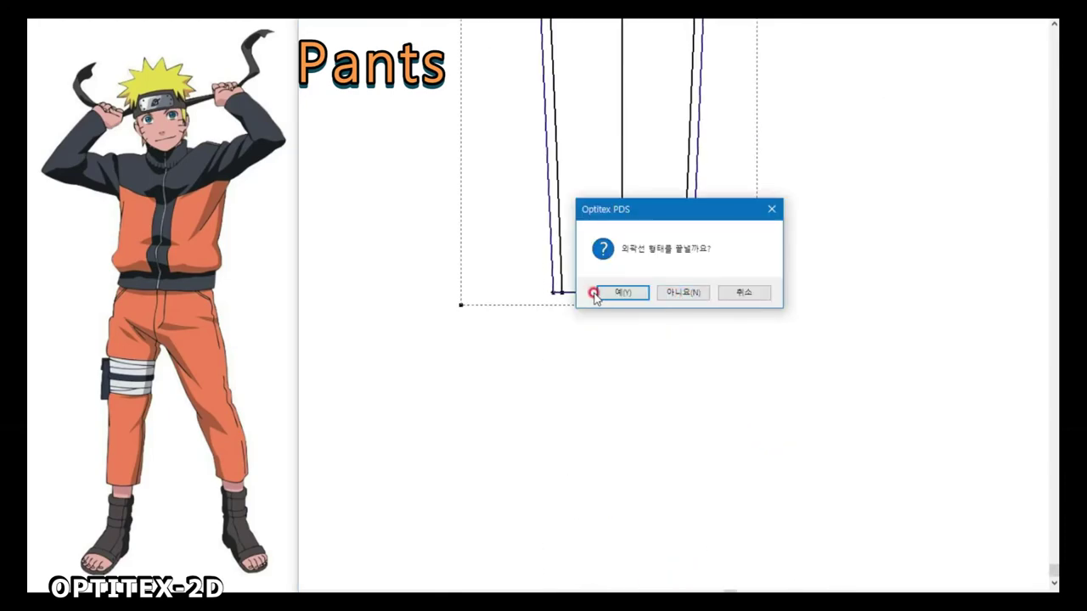
left_click(626, 293)
Step: Move the new back pants piece out beside the front piece and select the front piece
left_click_drag(536, 291, 763, 224)
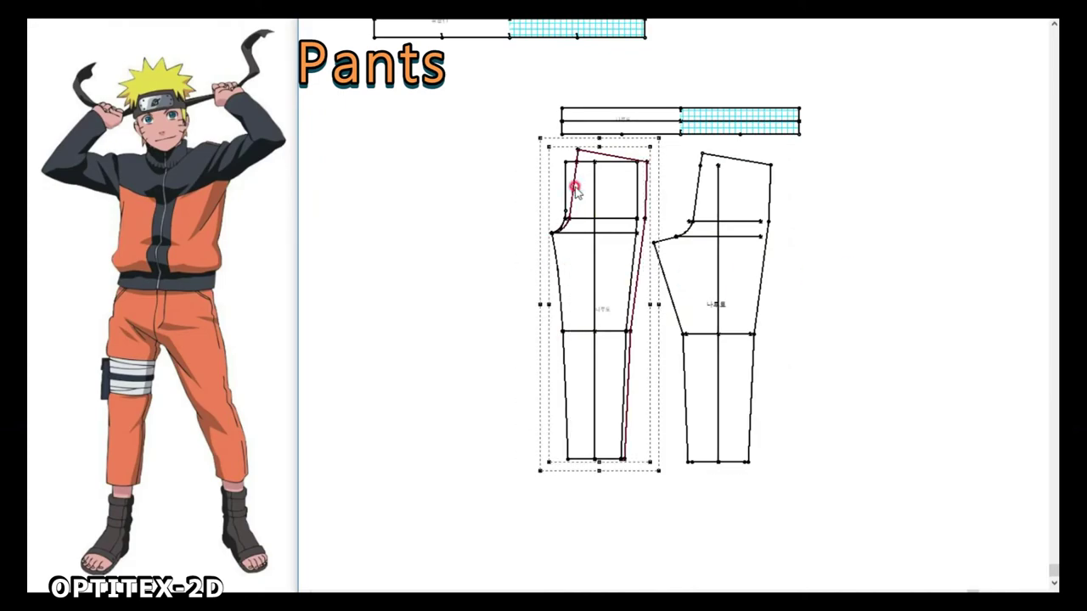
scroll(760, 221, "up", 1)
left_click(591, 153)
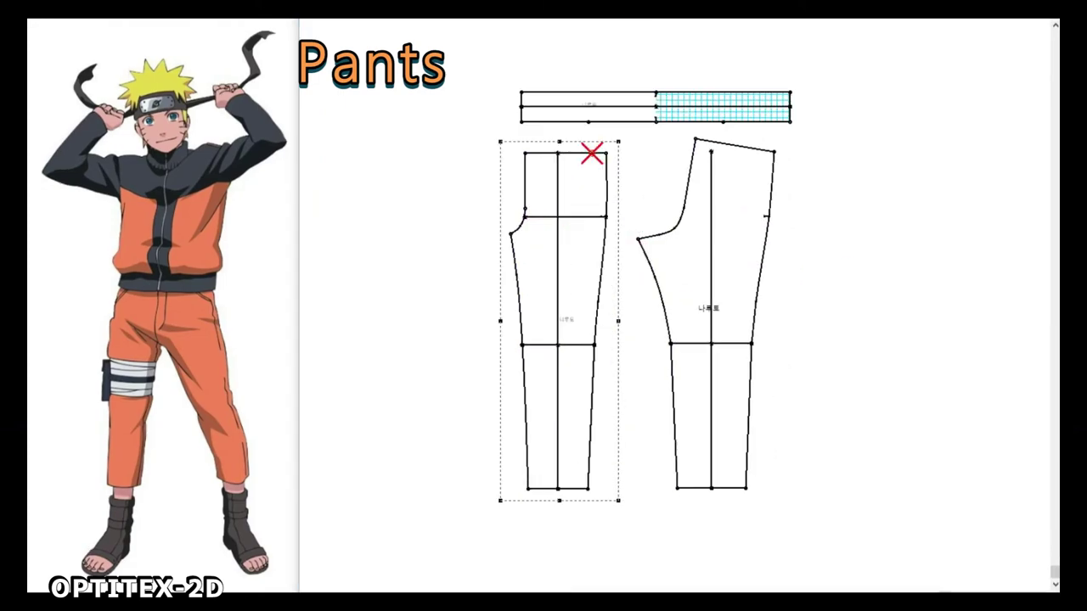
Step: Draw a dart line from the front waist to the side seam and finish drawing it
scroll(665, 297, "up", 2)
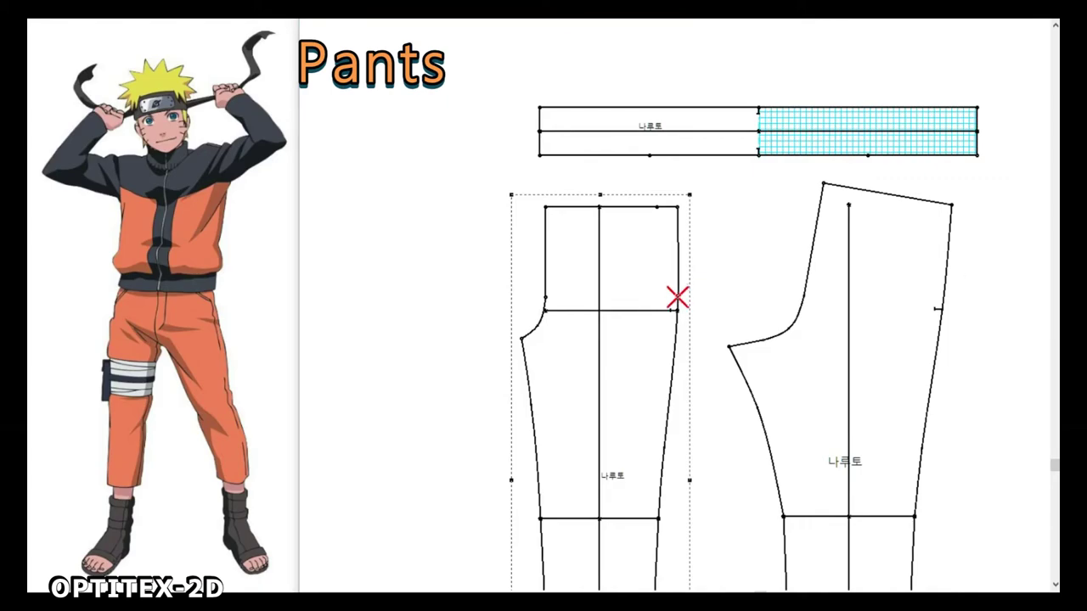
left_click(958, 278)
right_click(672, 275)
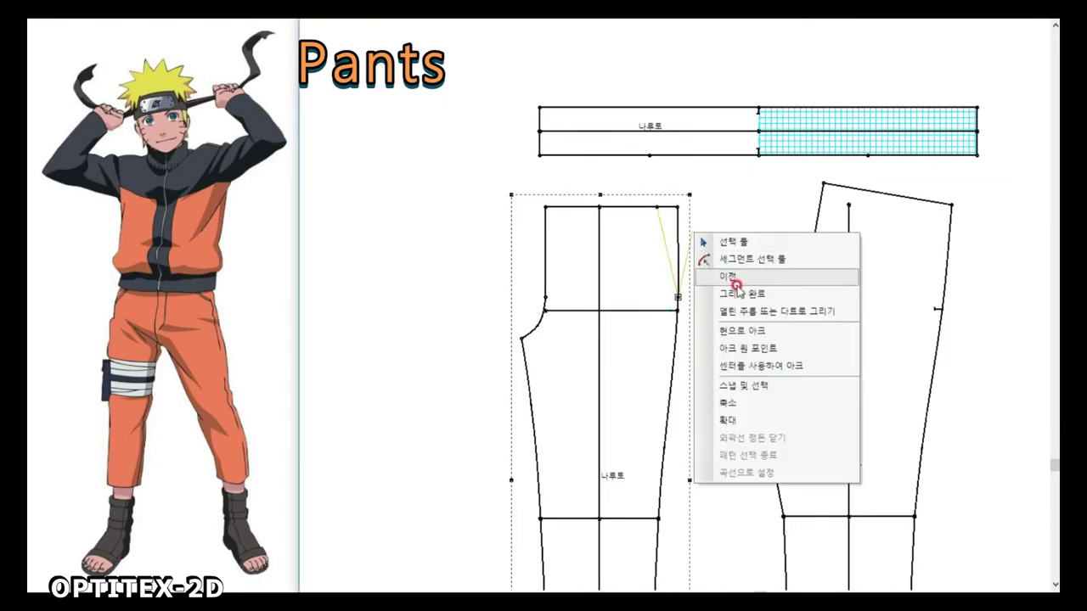
left_click(709, 280)
left_click(630, 265)
Step: Select the back piece, then pick a point on the front piece's left edge
scroll(632, 298, "down", 1)
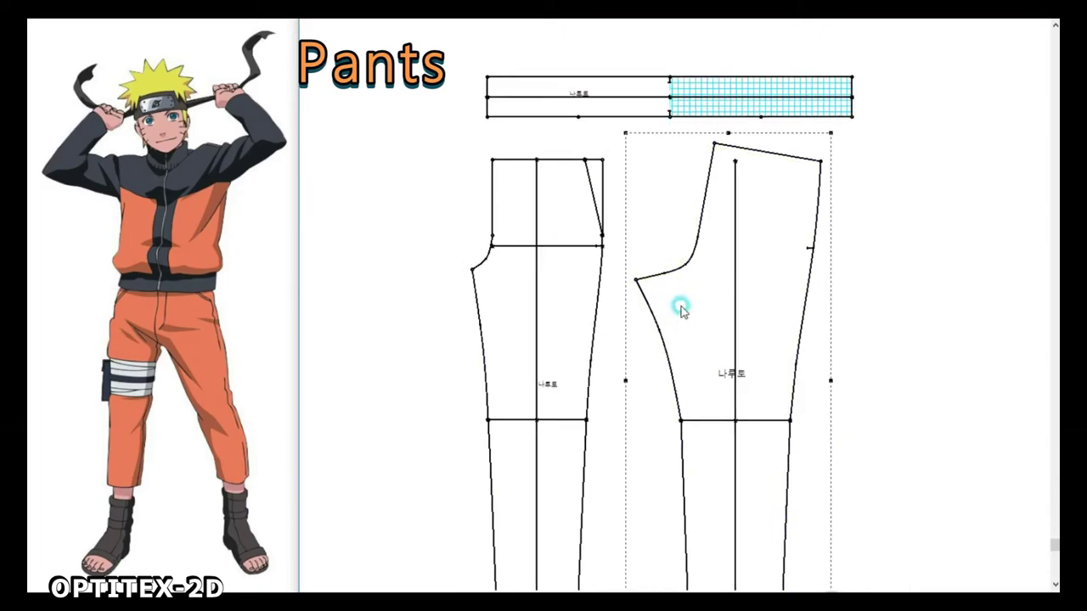
left_click(561, 285)
left_click(589, 246)
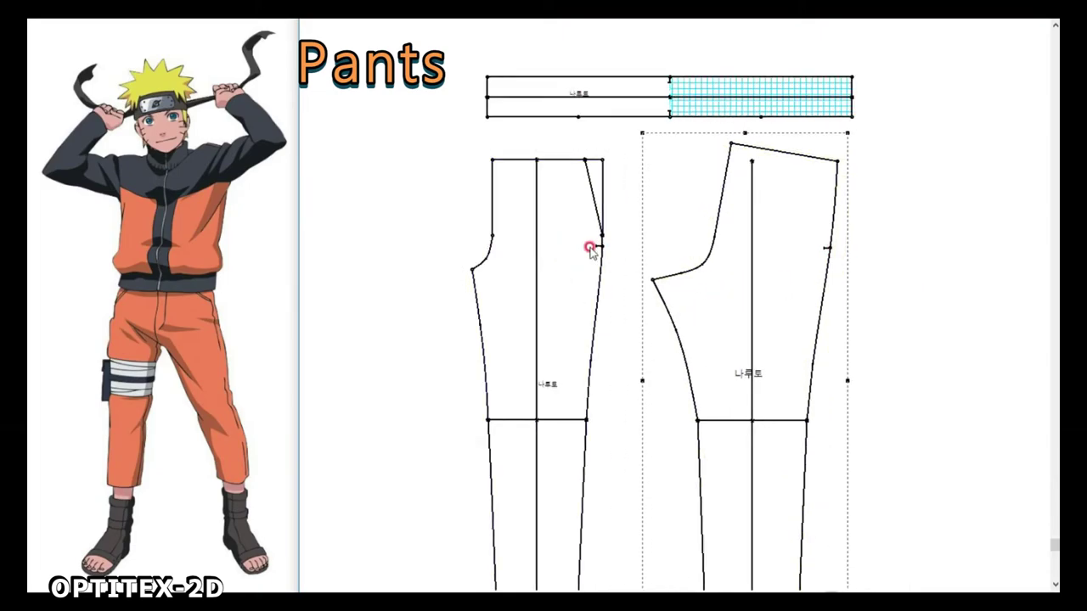
left_click(488, 232)
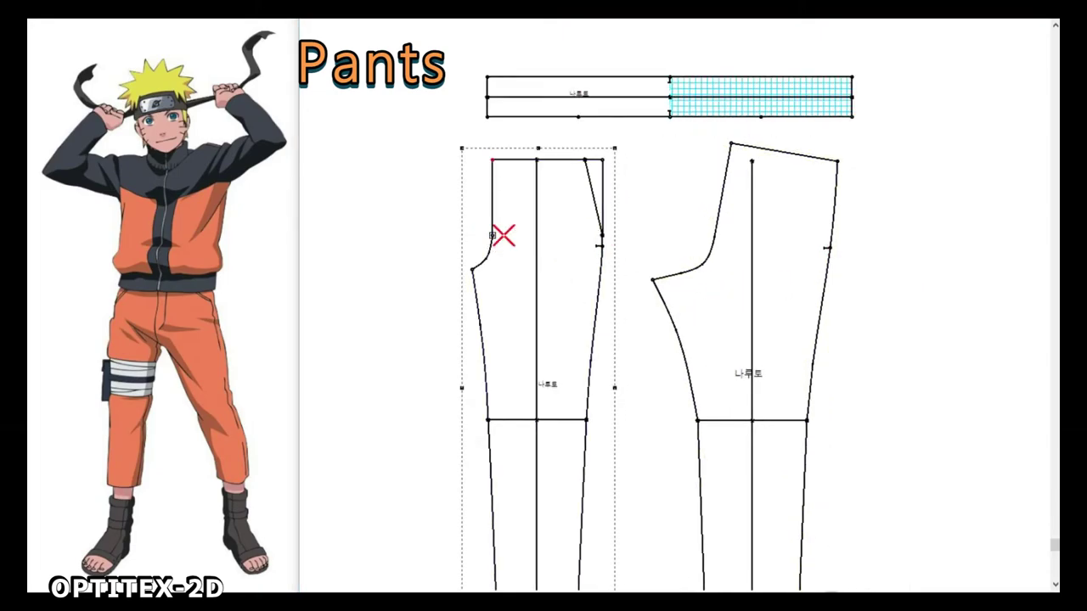
Step: Draw a vertical pocket line near the front waist, ending on the outline with a new point
left_click(508, 235)
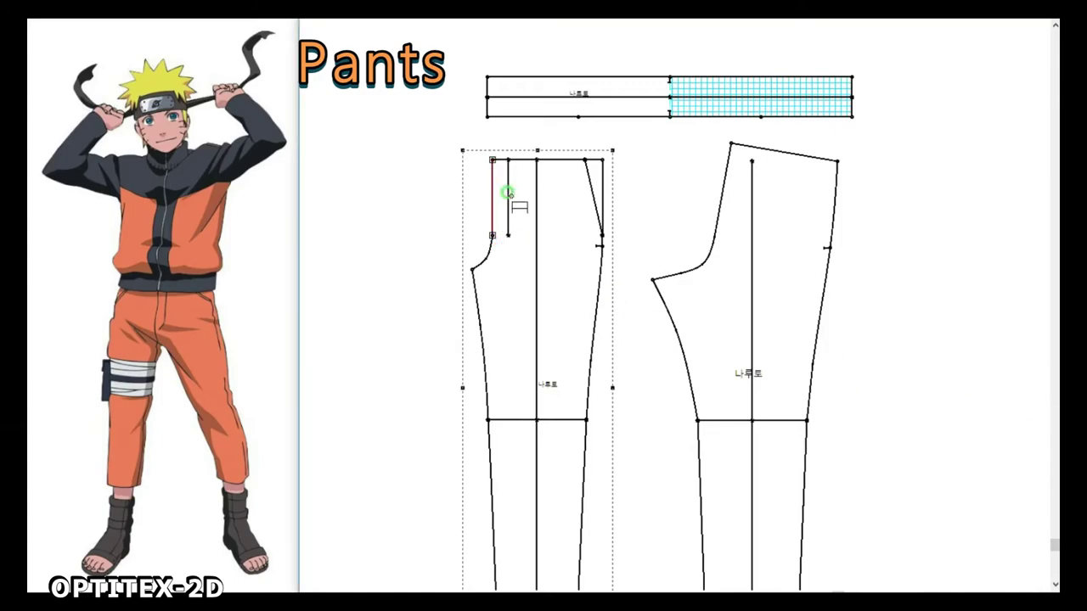
scroll(675, 308, "up", 3)
scroll(558, 393, "down", 2)
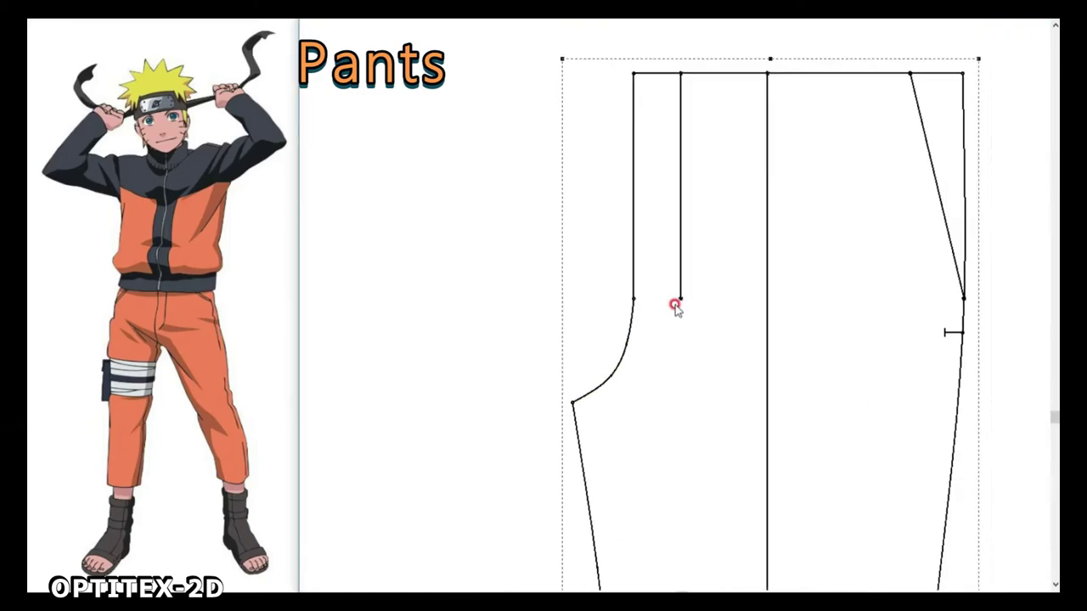
scroll(617, 286, "up", 1)
left_click(680, 268)
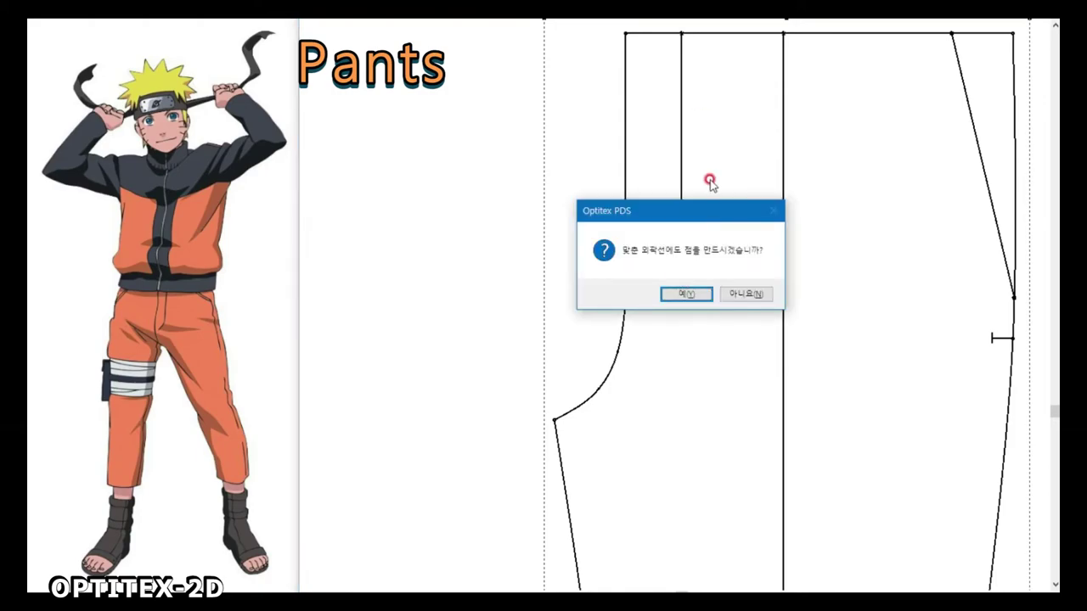
key("Return")
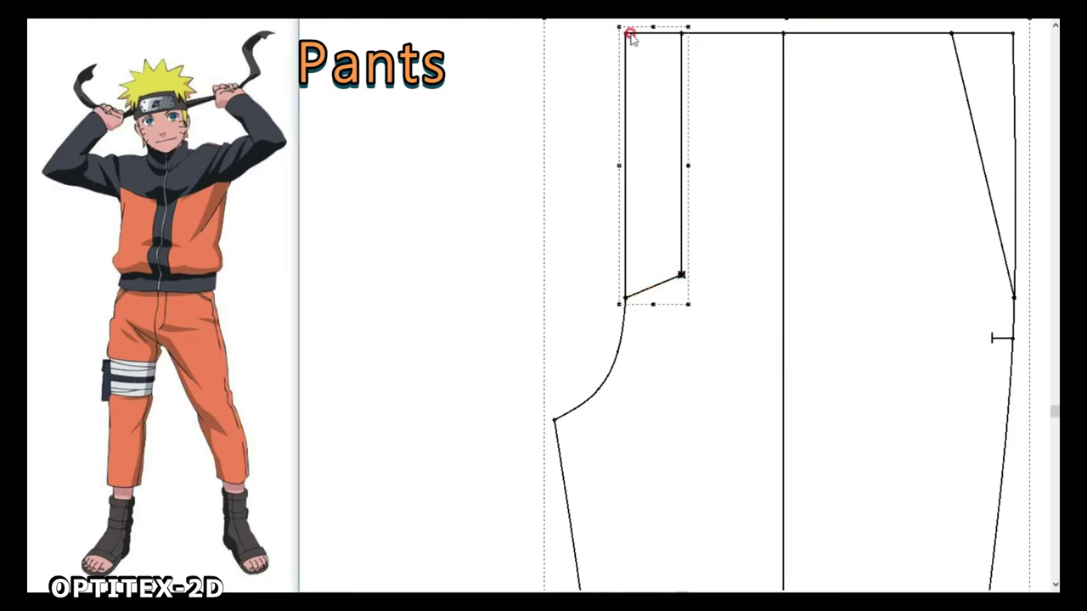
Step: Round off the pocket's lower corner
left_click(681, 276)
key("Return")
scroll(656, 286, "up", 2)
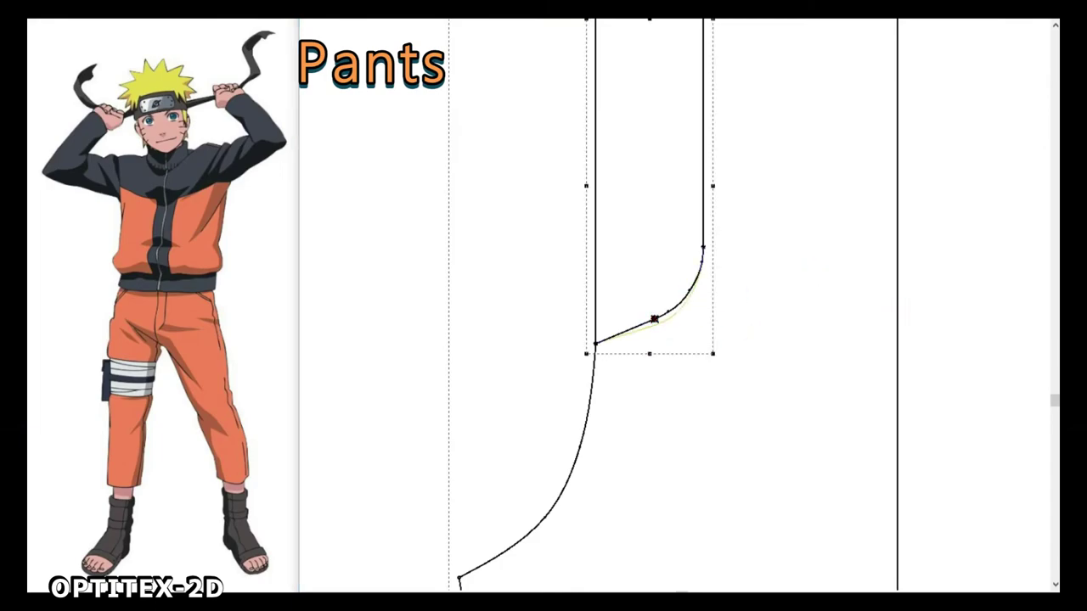
scroll(653, 319, "down", 1)
scroll(654, 319, "down", 1)
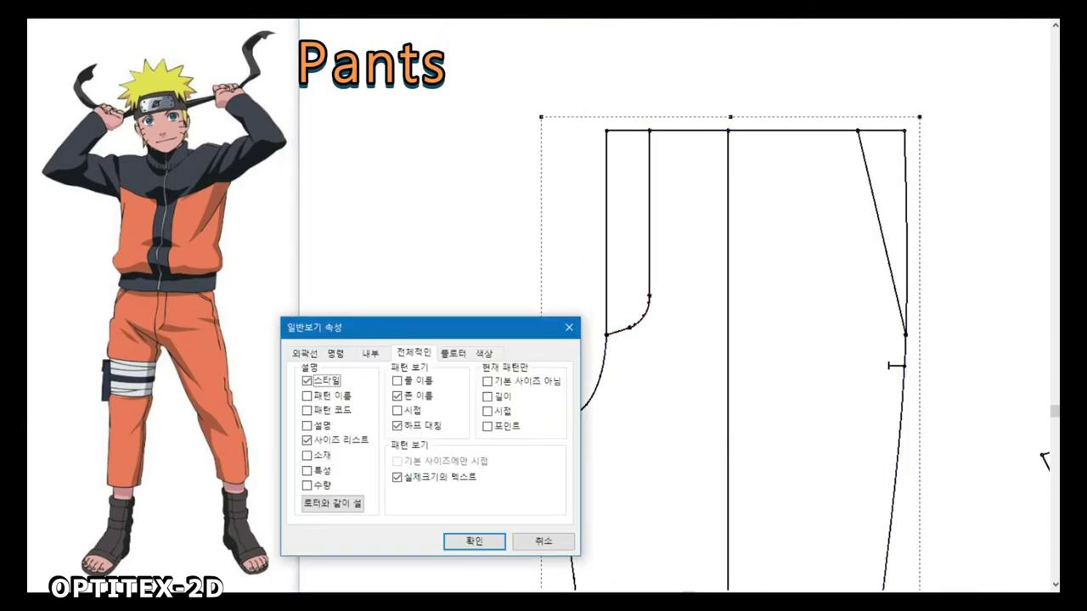
Step: Apply the general display settings and draw the pocket edge line on the front piece
left_click(484, 353)
left_click(474, 541)
scroll(579, 259, "down", 1)
scroll(579, 260, "down", 1)
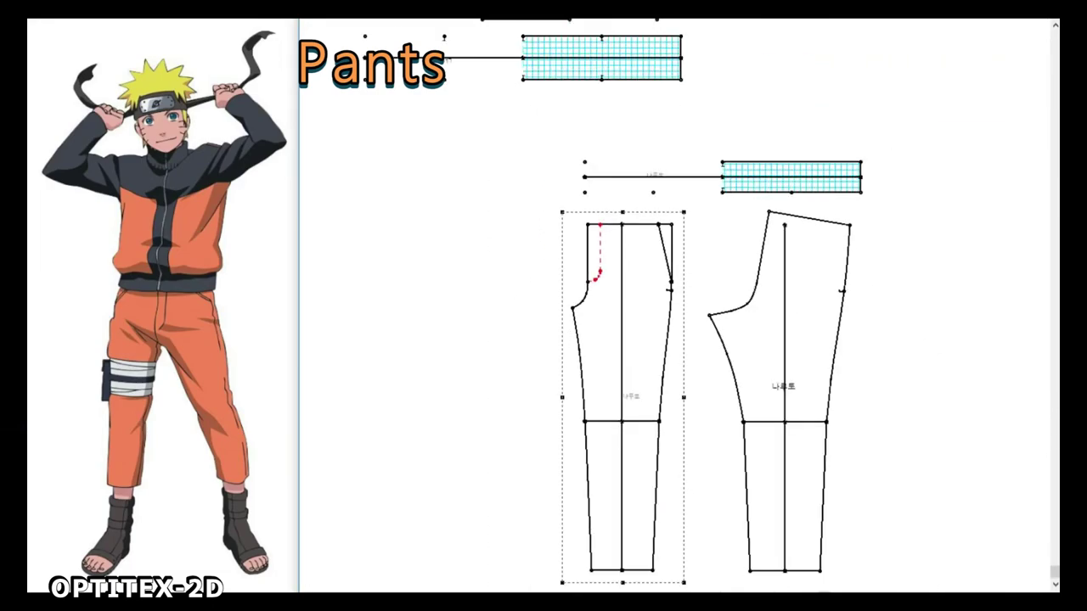
scroll(667, 345, "up", 1)
scroll(667, 344, "up", 1)
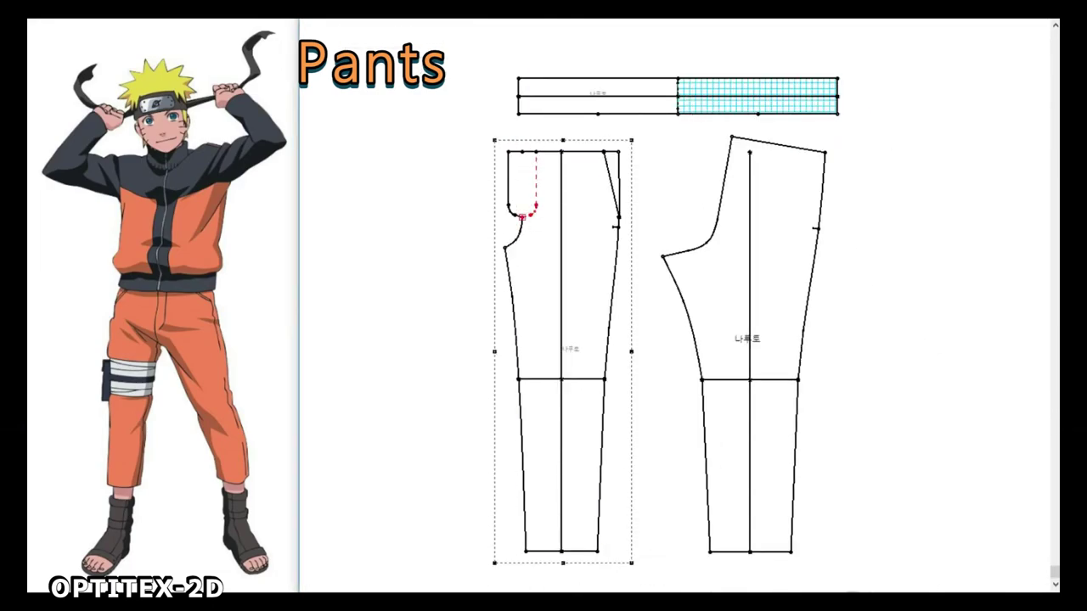
left_click(521, 150)
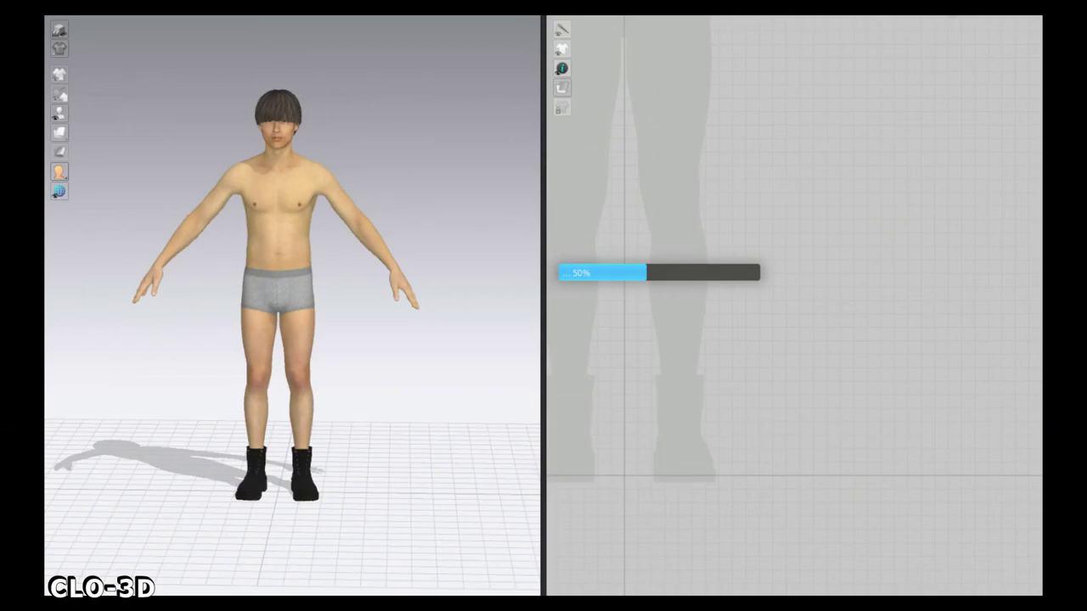
Step: Move the front and back pants pieces to the bottom and both sleeve pieces to the top
scroll(794, 306, "down", 2)
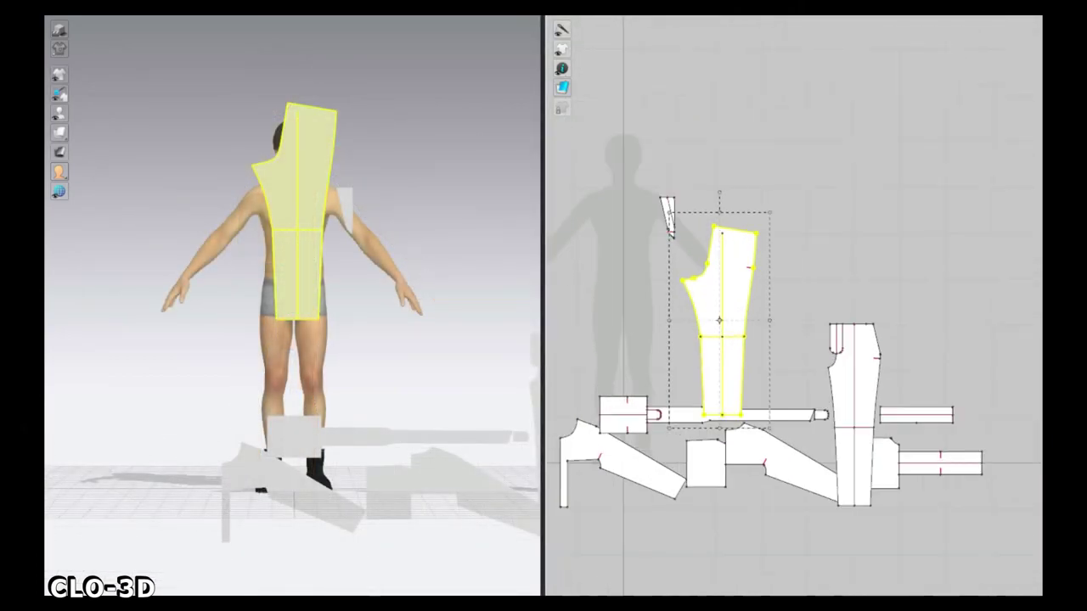
scroll(794, 306, "down", 2)
scroll(794, 305, "up", 3)
scroll(793, 306, "up", 3)
scroll(794, 306, "down", 2)
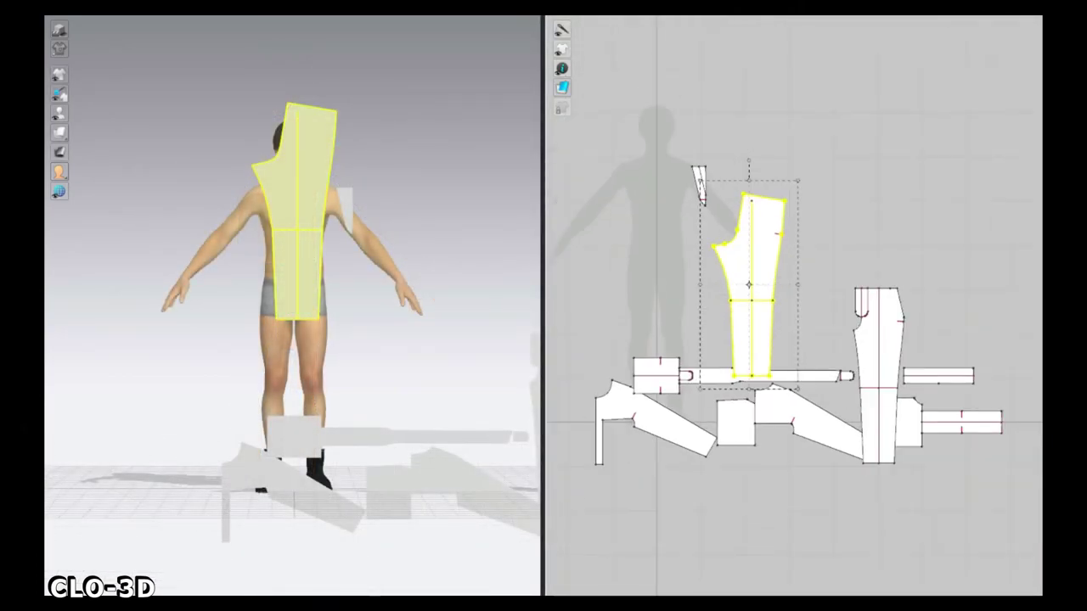
mouse_move(764, 255)
left_mouse_down()
mouse_move(749, 285)
mouse_move(760, 319)
left_mouse_up()
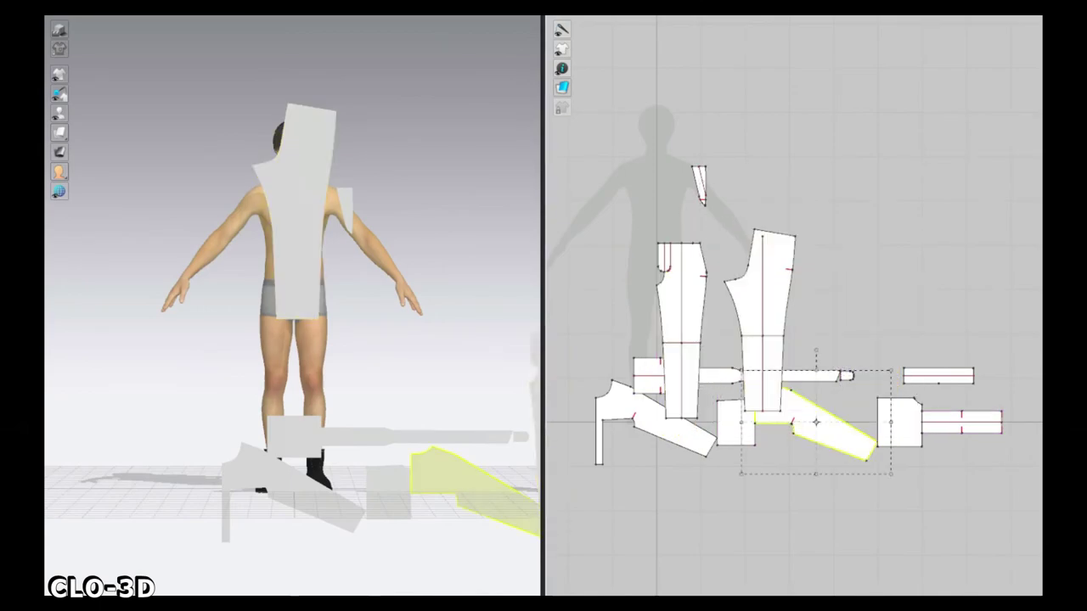
left_click_drag(814, 424, 860, 185)
left_click_drag(656, 420, 724, 193)
left_click_drag(679, 340, 679, 535)
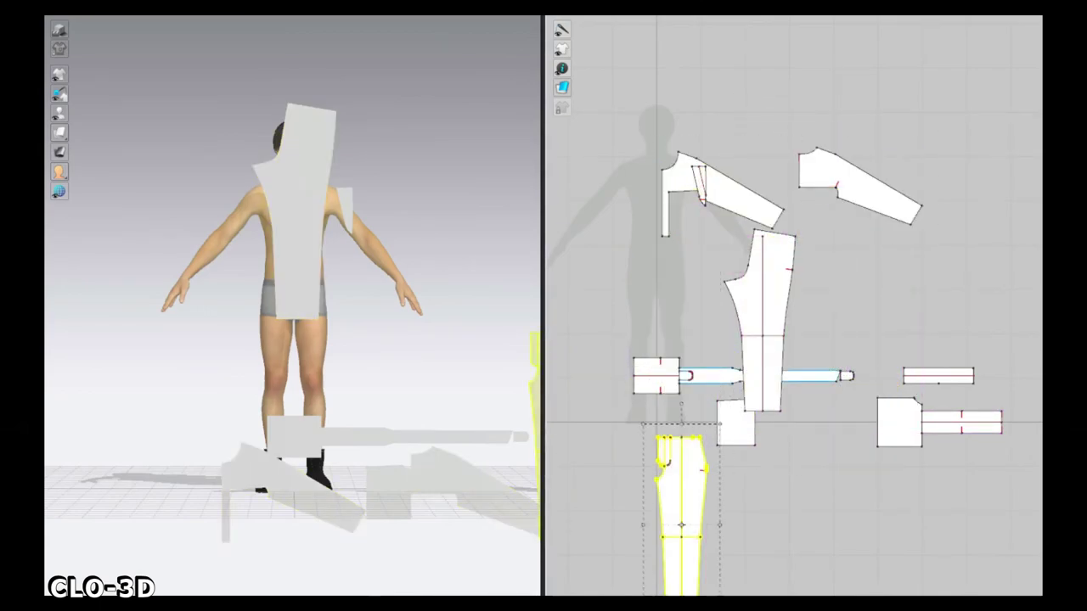
left_click_drag(759, 340, 761, 535)
Step: Line up the headband rectangle, long strip and tie-end along the top, waistband strips in the middle
left_click(699, 183)
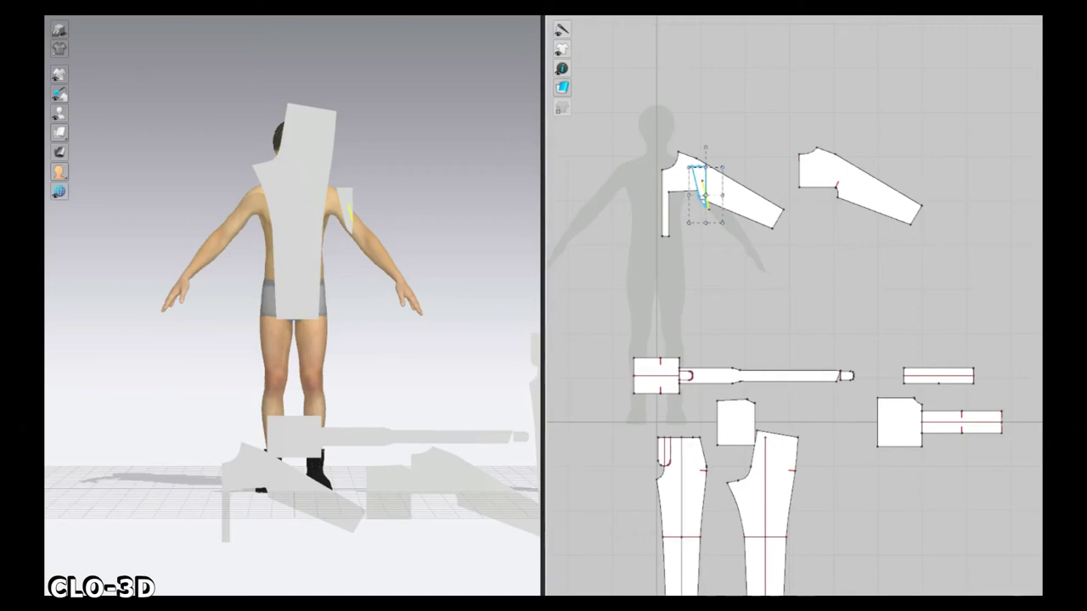
left_click_drag(656, 375, 655, 219)
left_click_drag(655, 375, 656, 99)
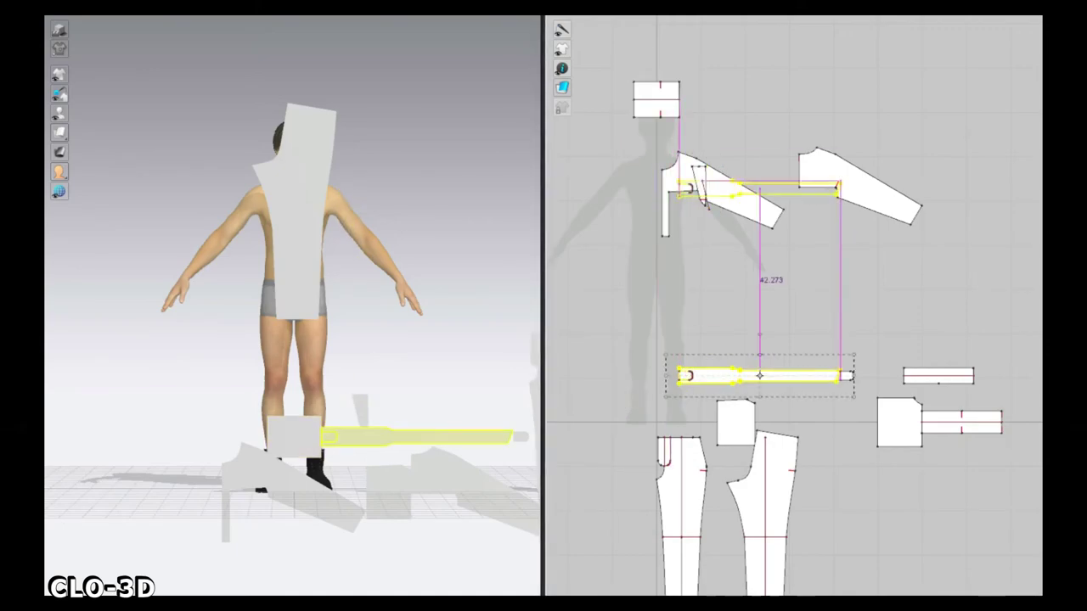
left_click_drag(764, 375, 777, 108)
left_click(846, 376)
key("space")
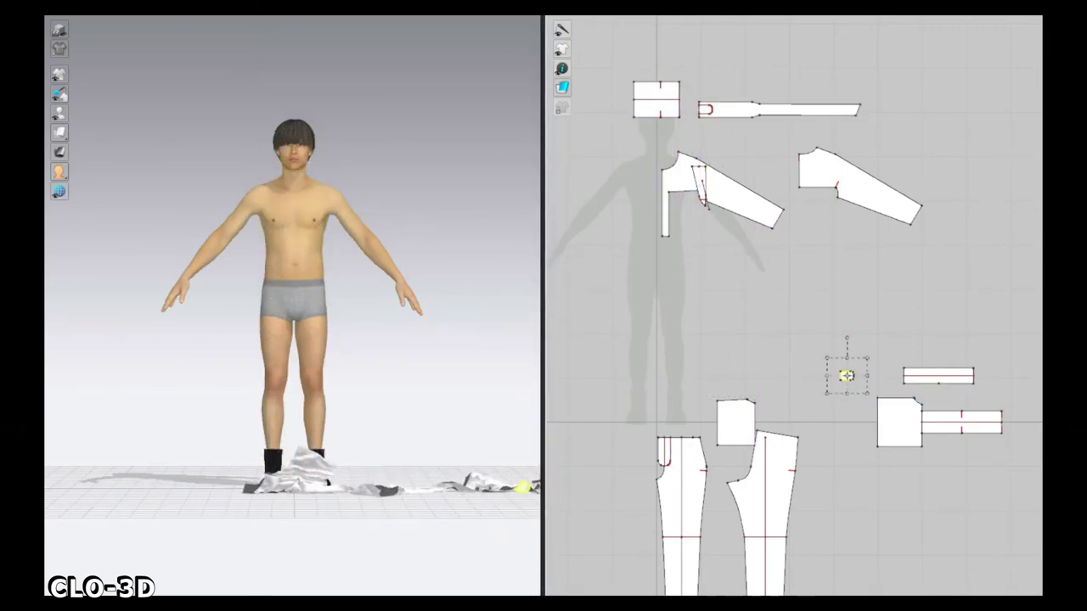
left_click_drag(846, 375, 735, 109)
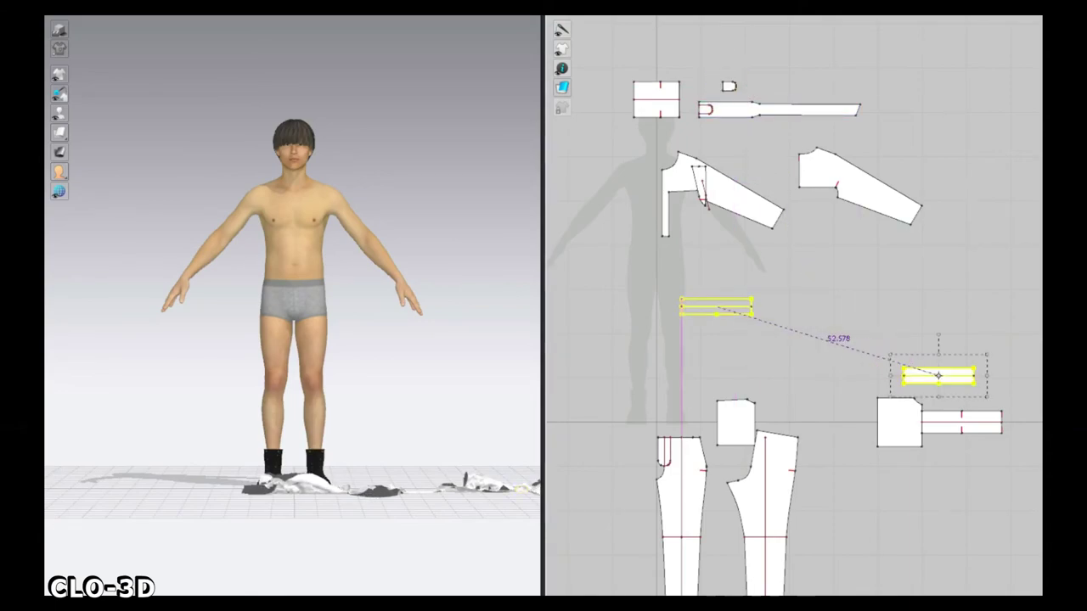
left_click_drag(938, 375, 687, 301)
left_click_drag(961, 420, 692, 334)
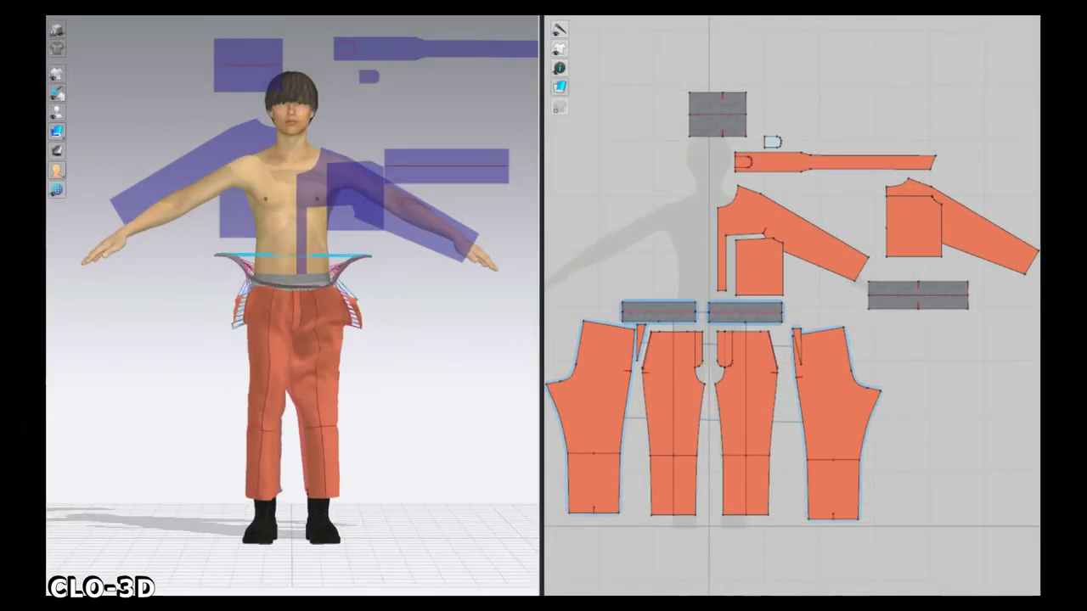
Step: Check the waistband and pants panels, then pull a pant leg up from ankle to knee in 3D
left_click(658, 313)
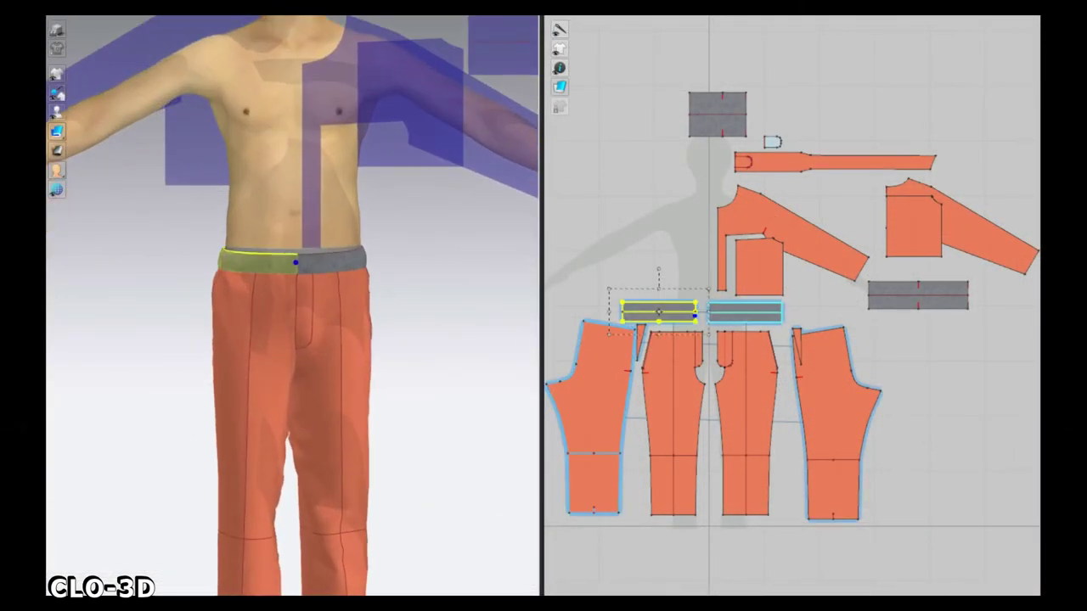
left_click(744, 313)
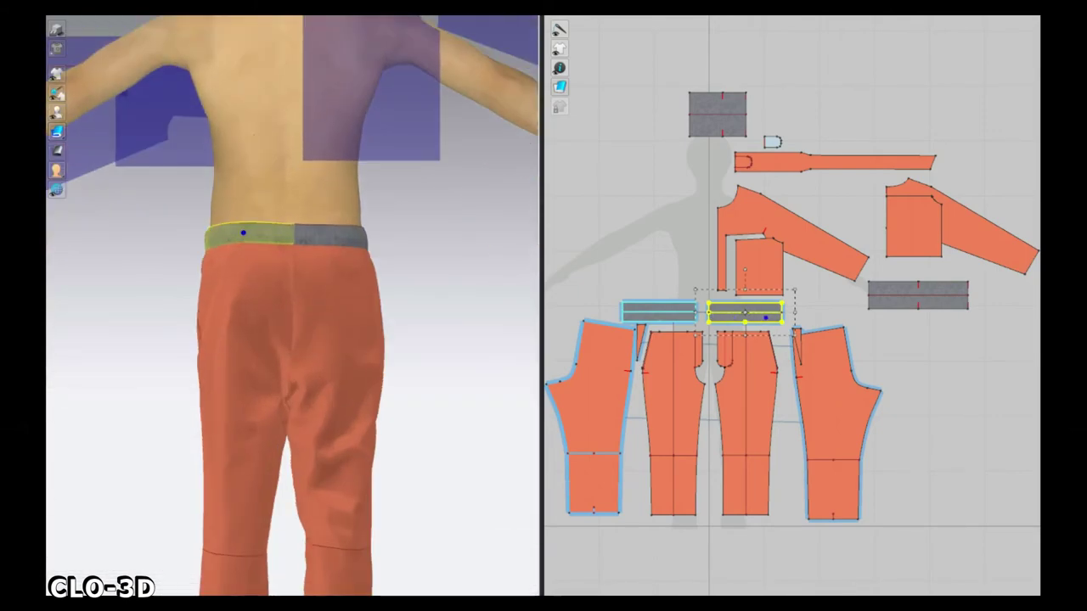
left_click(834, 399)
left_click(590, 416)
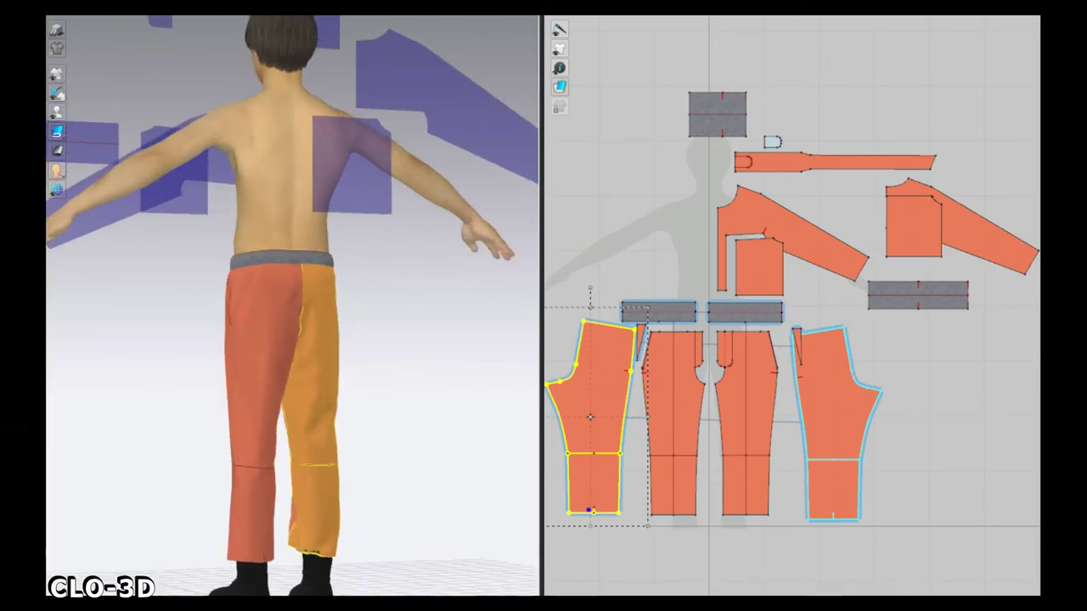
key("Escape")
left_click(690, 505)
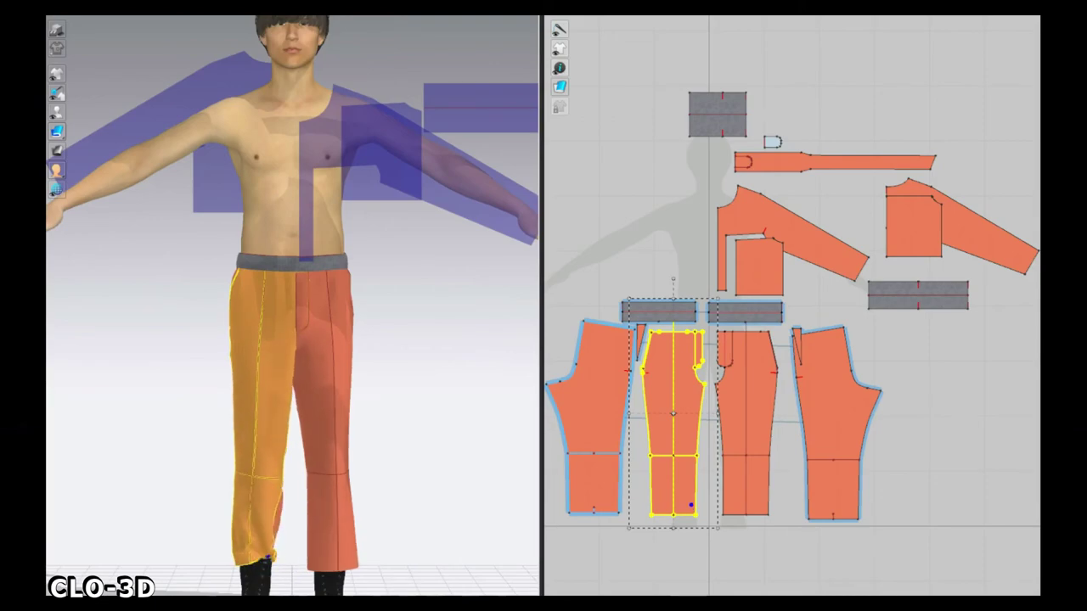
left_click_drag(270, 556, 276, 459)
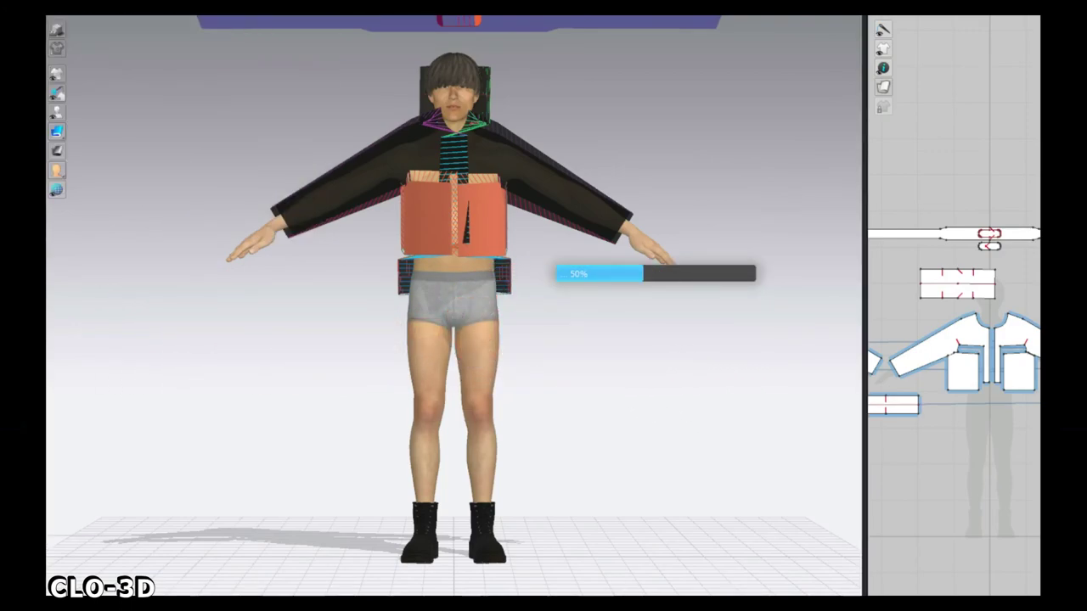
Step: Simulate the black-and-orange jacket draping onto the avatar's torso and arms, then zoom in
key("space")
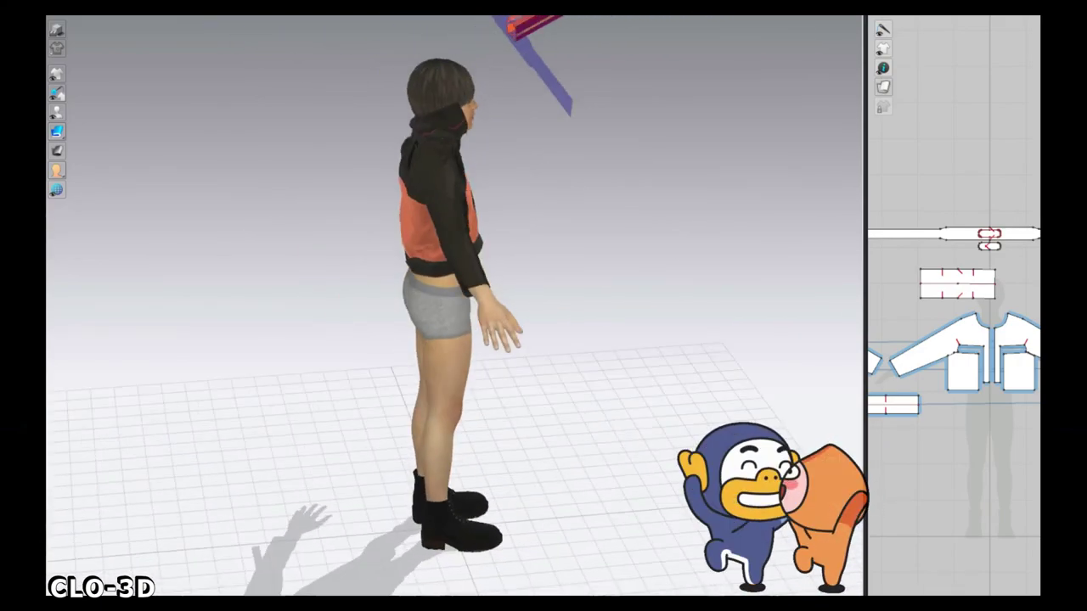
scroll(594, 255, "up", 1)
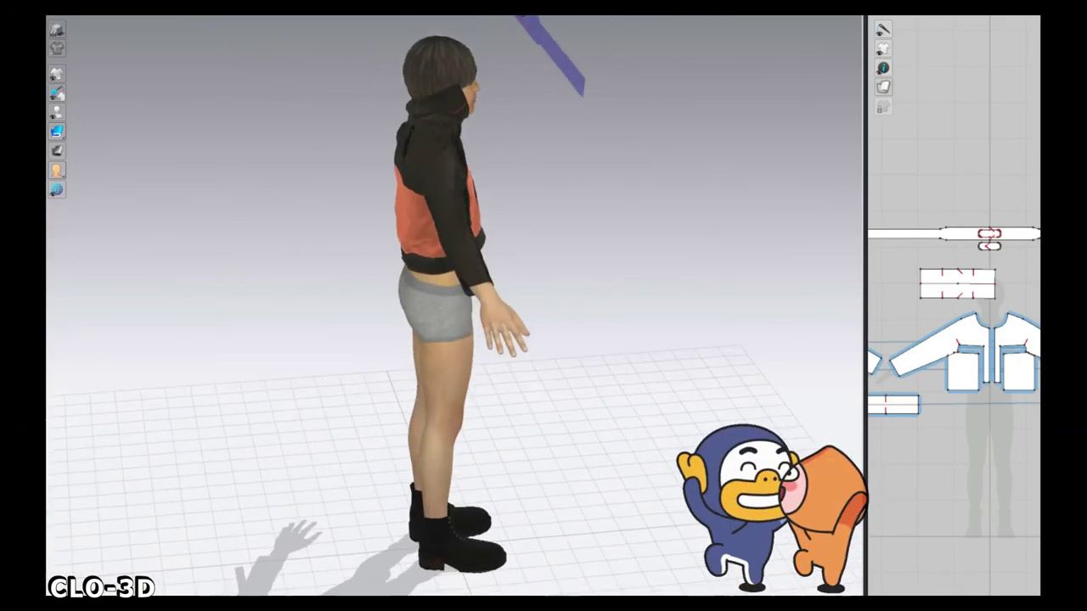
scroll(595, 254, "up", 2)
scroll(594, 255, "up", 3)
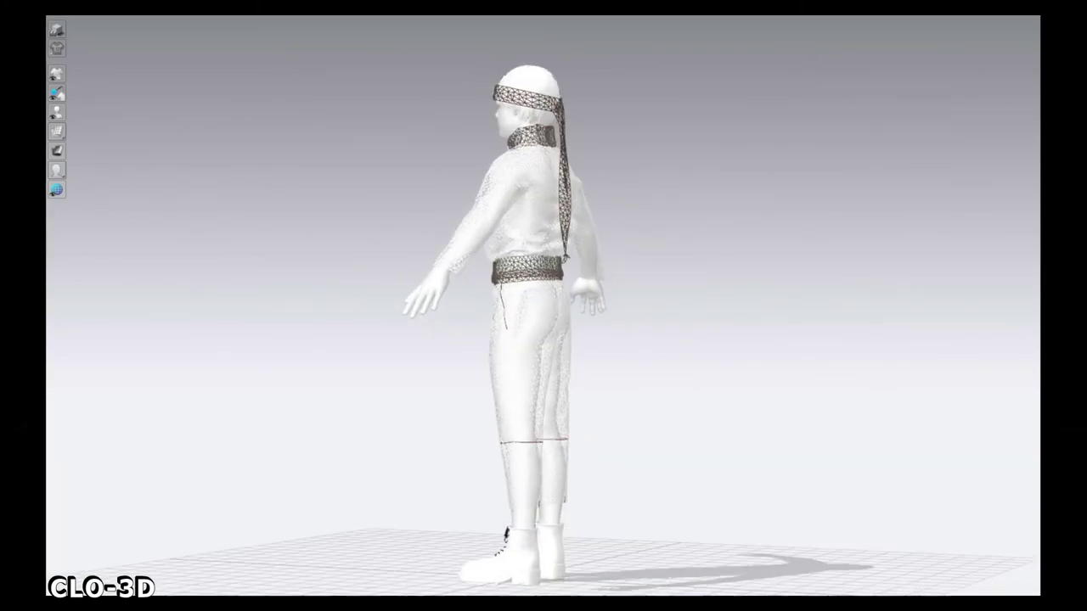
Step: Drag the headband's loose tail up and over the avatar's left shoulder in the 3D window
left_click_drag(564, 255, 472, 204)
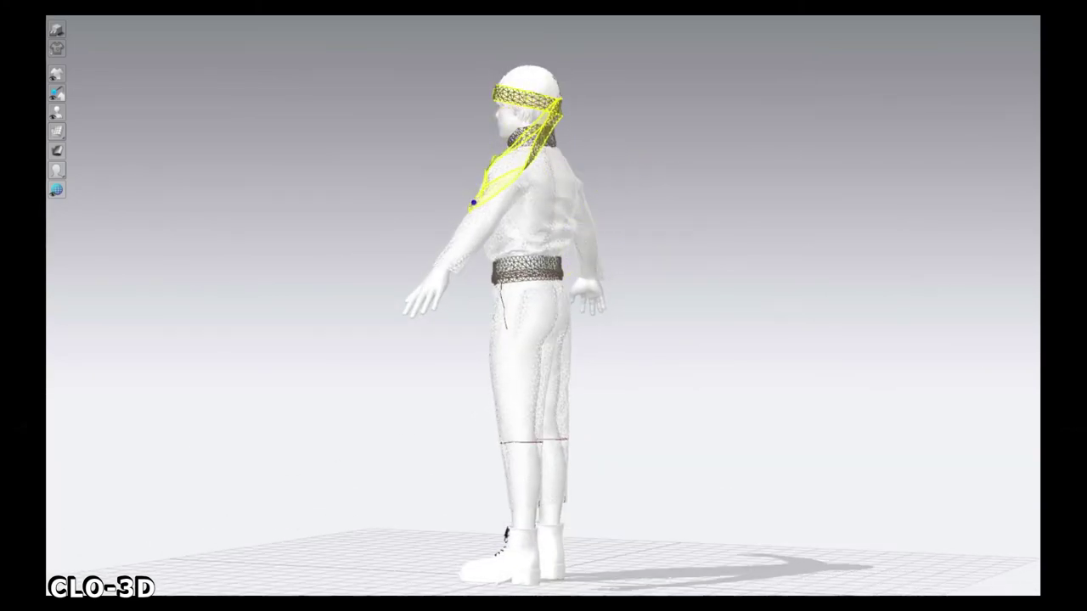